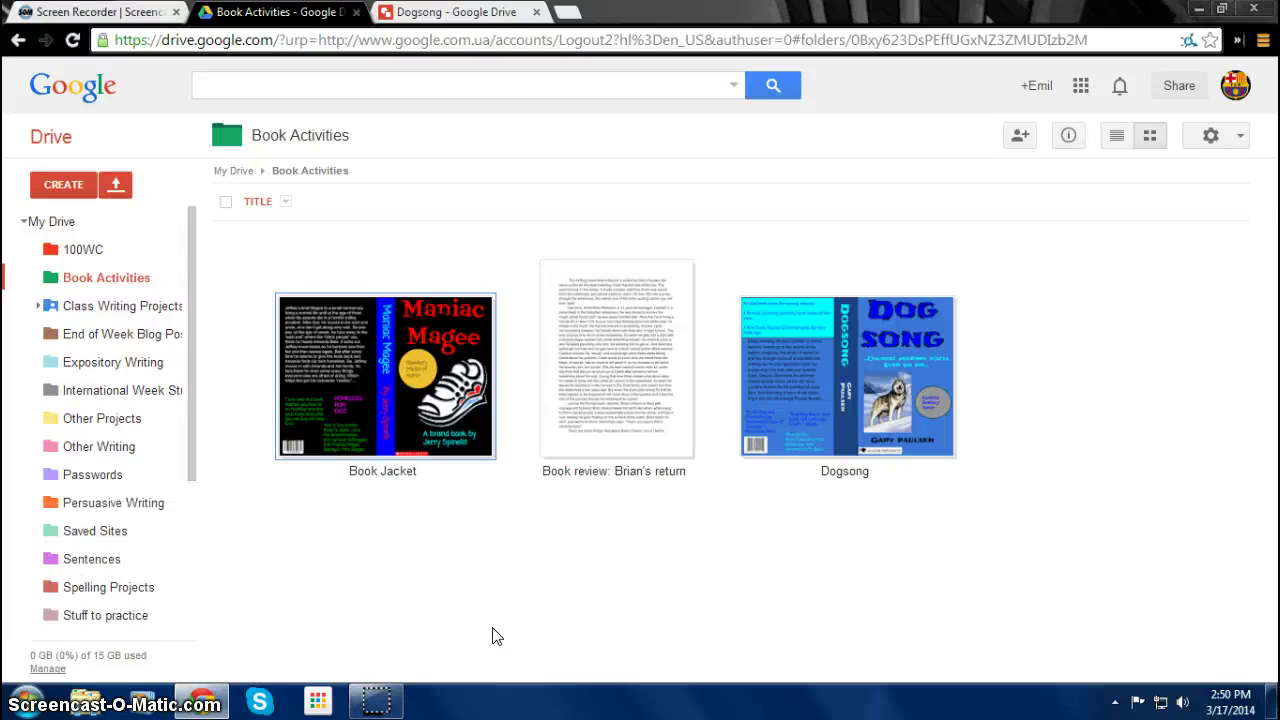
From the Book Activities folder, create a new Google Drawing via the CREATE menu.
{"action": "left_click", "coordinate": [499, 620]}
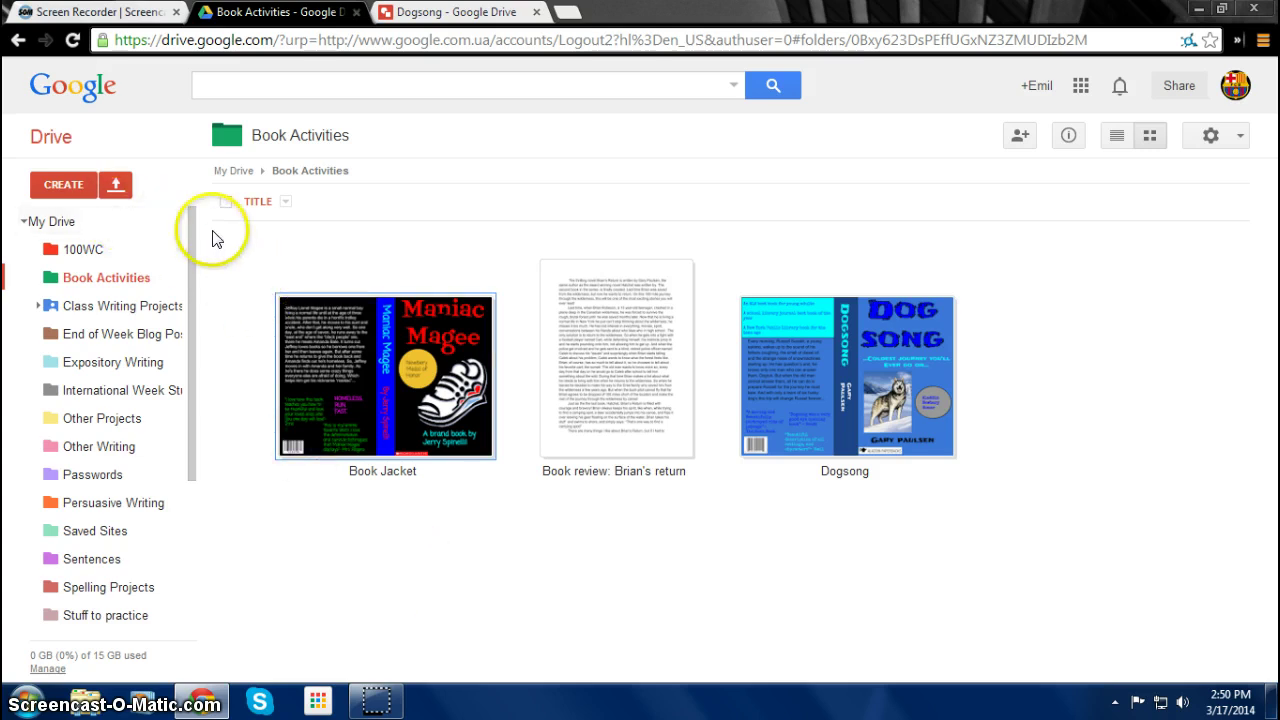
{"action": "left_click", "coordinate": [72, 189]}
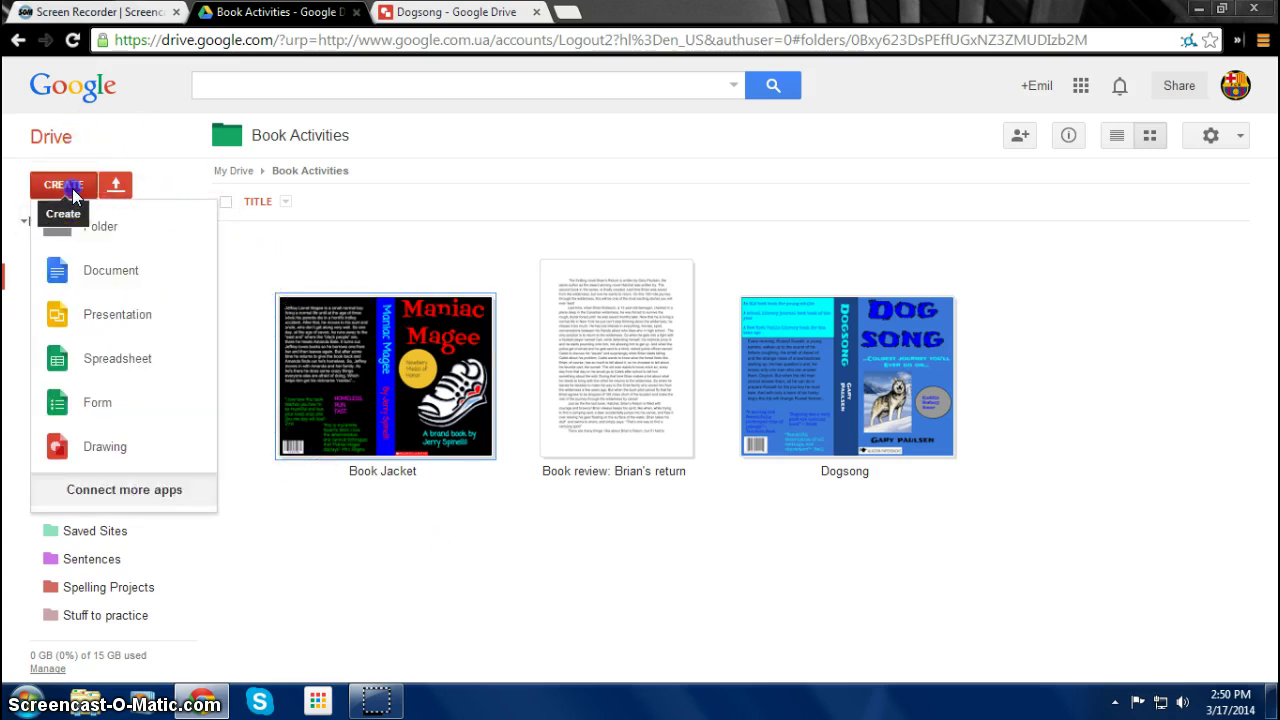
{"action": "left_click", "coordinate": [85, 446]}
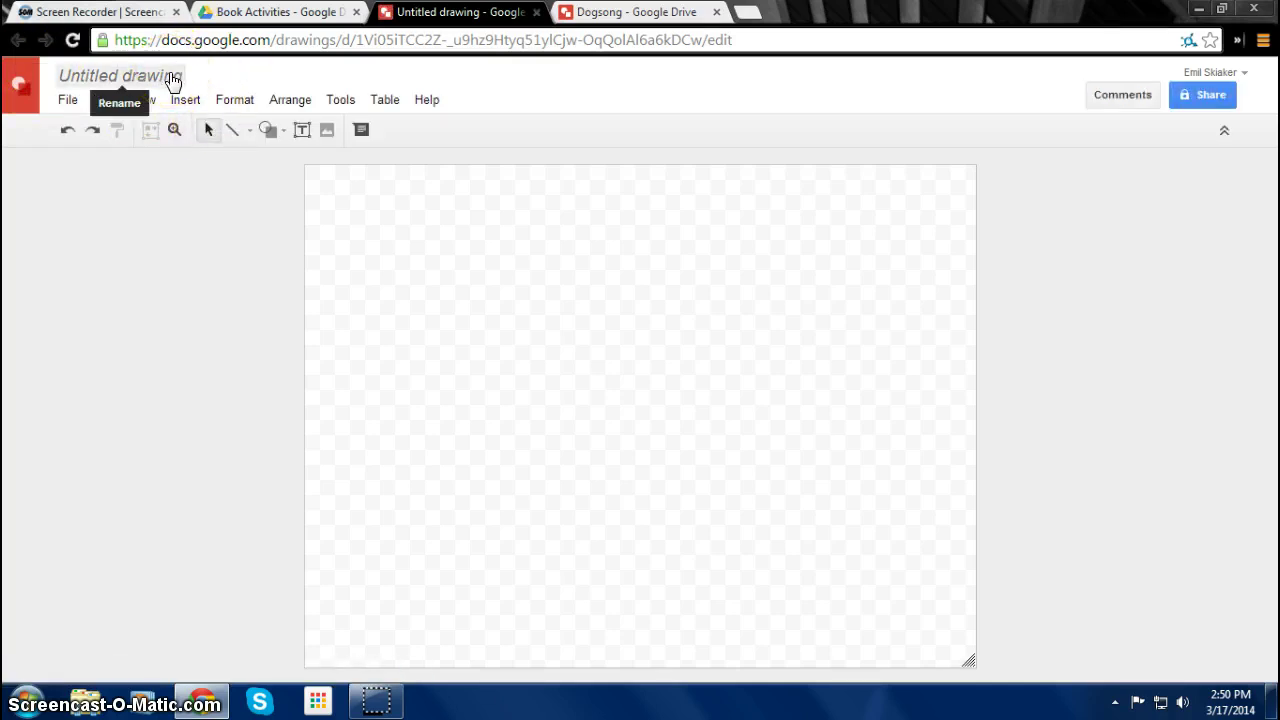
Rename the Untitled drawing to 'Dog song'.
{"action": "left_click", "coordinate": [172, 80]}
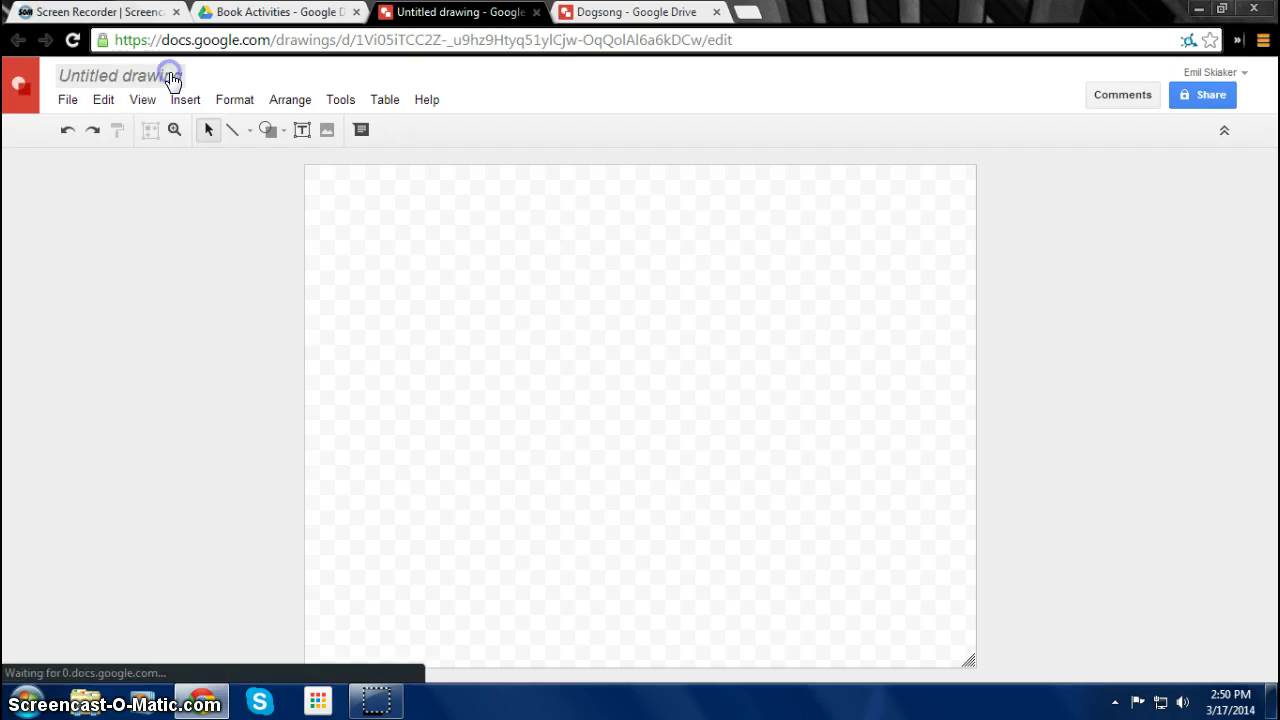
{"action": "left_click", "coordinate": [571, 314]}
{"action": "key", "text": "BackSpace"}
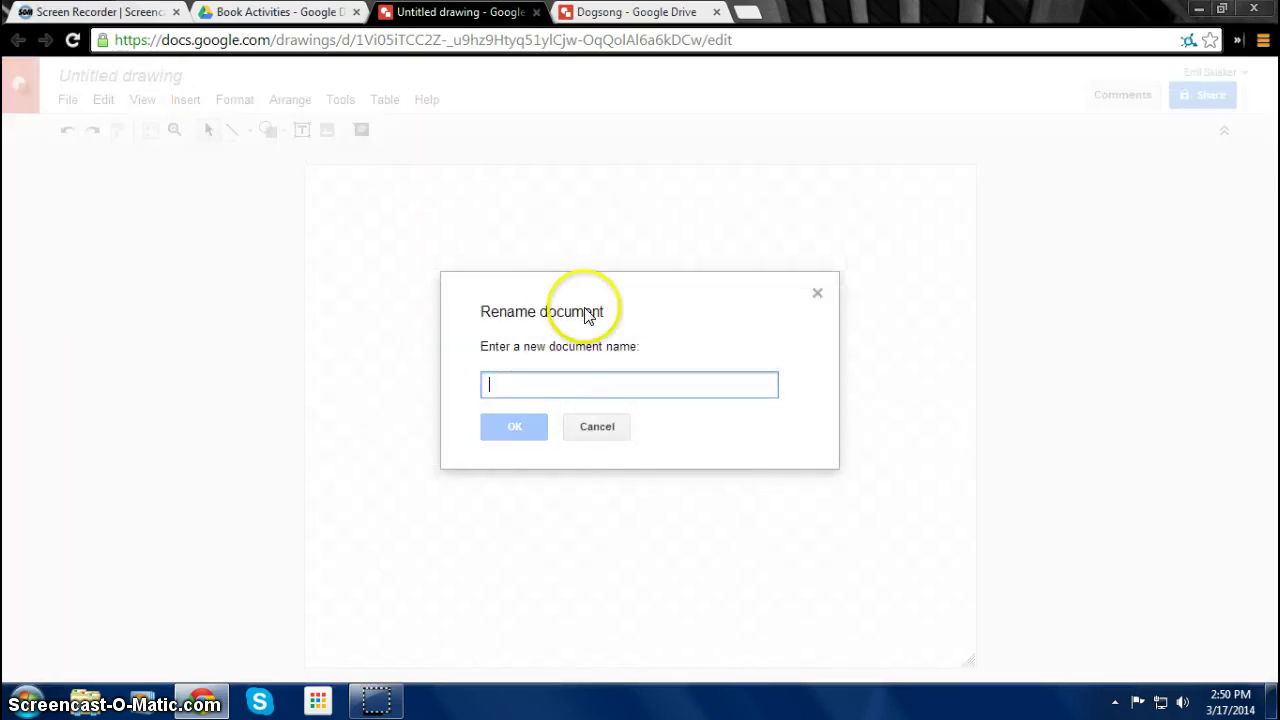
{"action": "type", "text": "Dog song"}
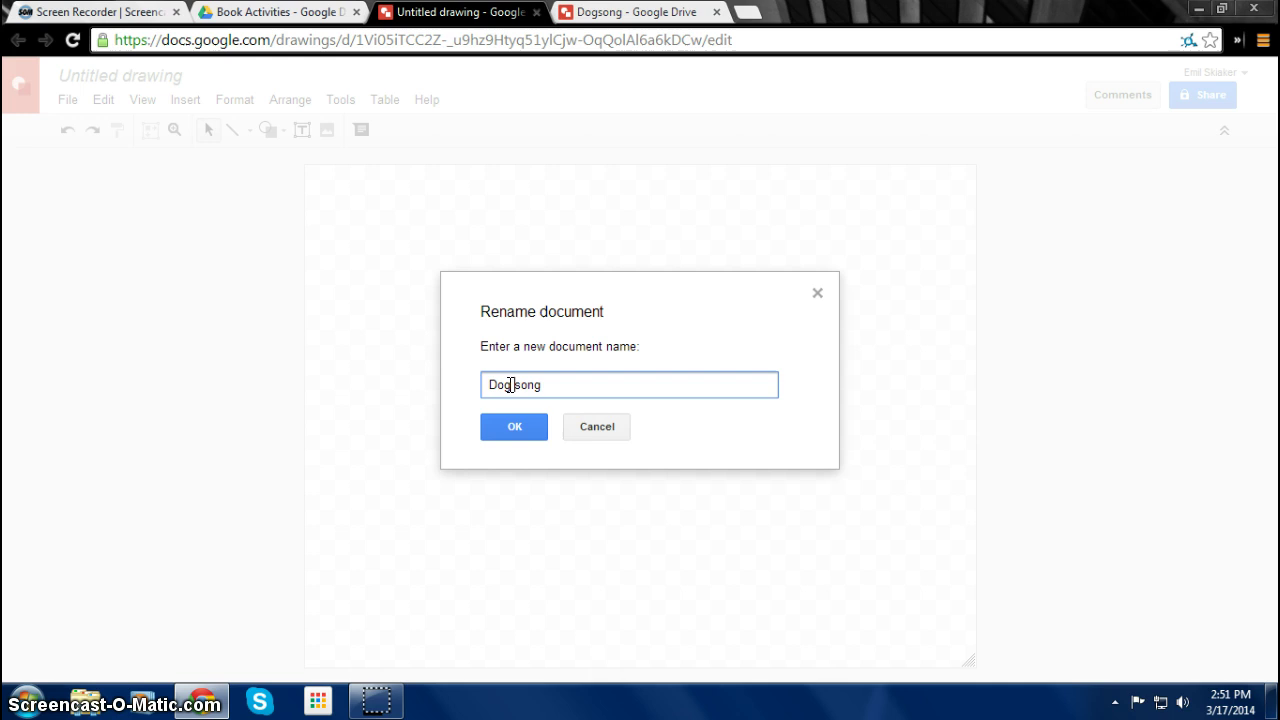
{"action": "left_click", "coordinate": [510, 385]}
{"action": "left_click", "coordinate": [512, 424]}
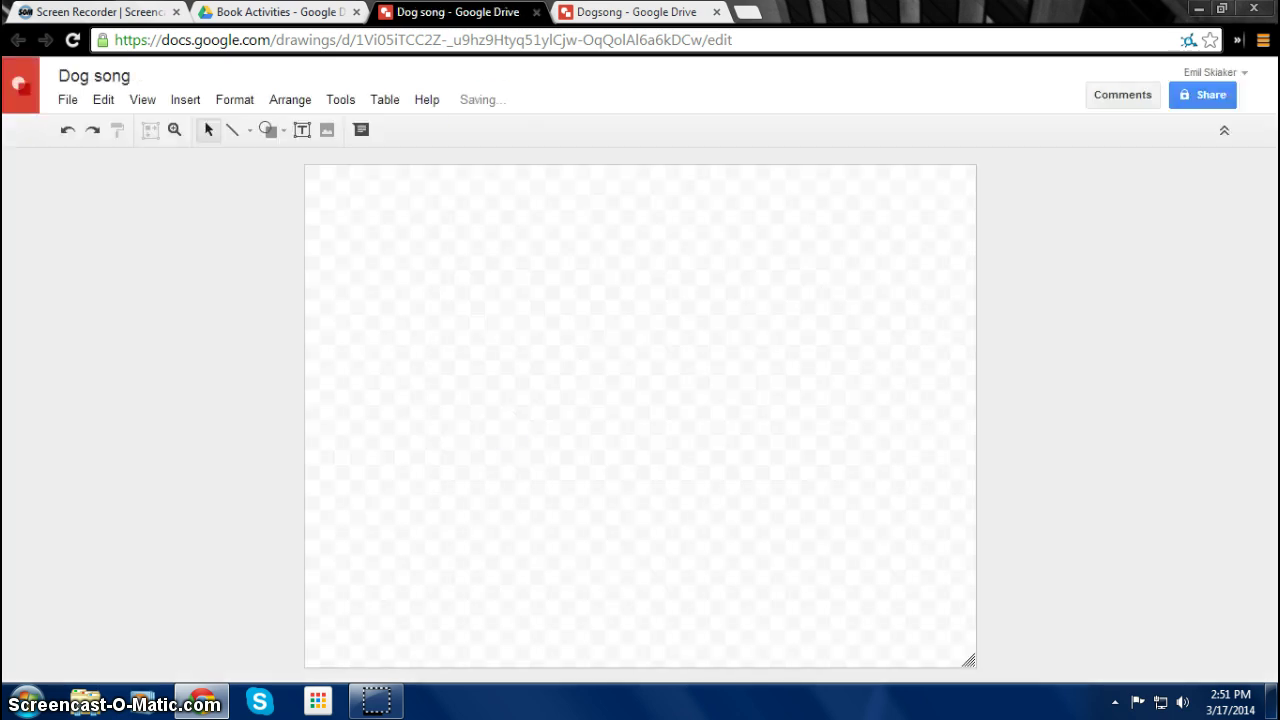
Set the page background to the custom violet-blue colour #420cff.
{"action": "left_click", "coordinate": [592, 16]}
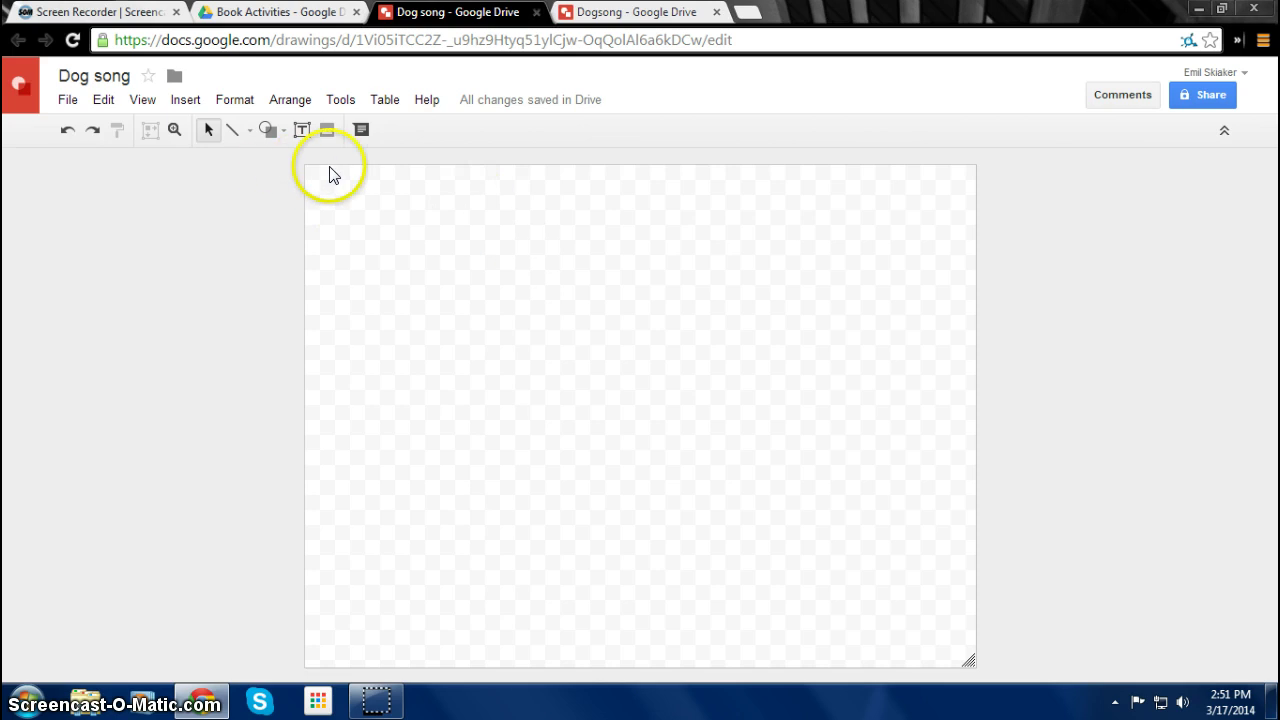
{"action": "left_click", "coordinate": [367, 299]}
{"action": "right_click", "coordinate": [367, 299]}
{"action": "left_click", "coordinate": [443, 407]}
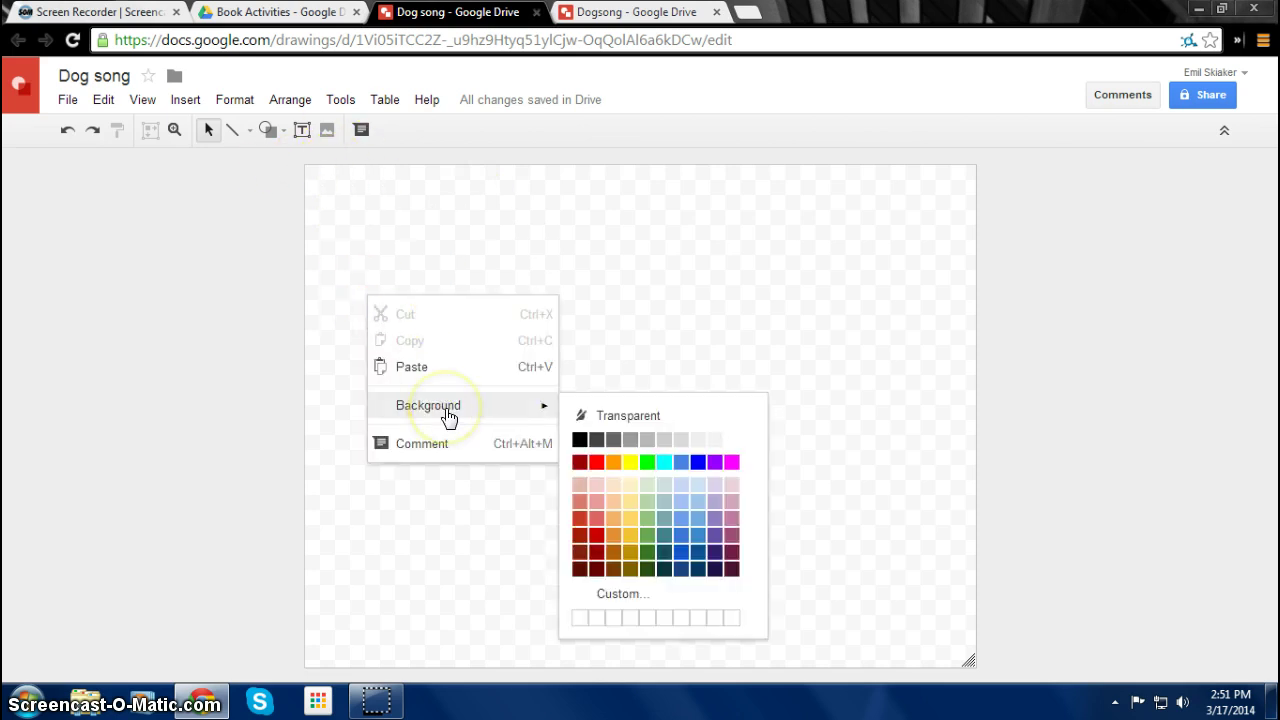
{"action": "left_click", "coordinate": [447, 416]}
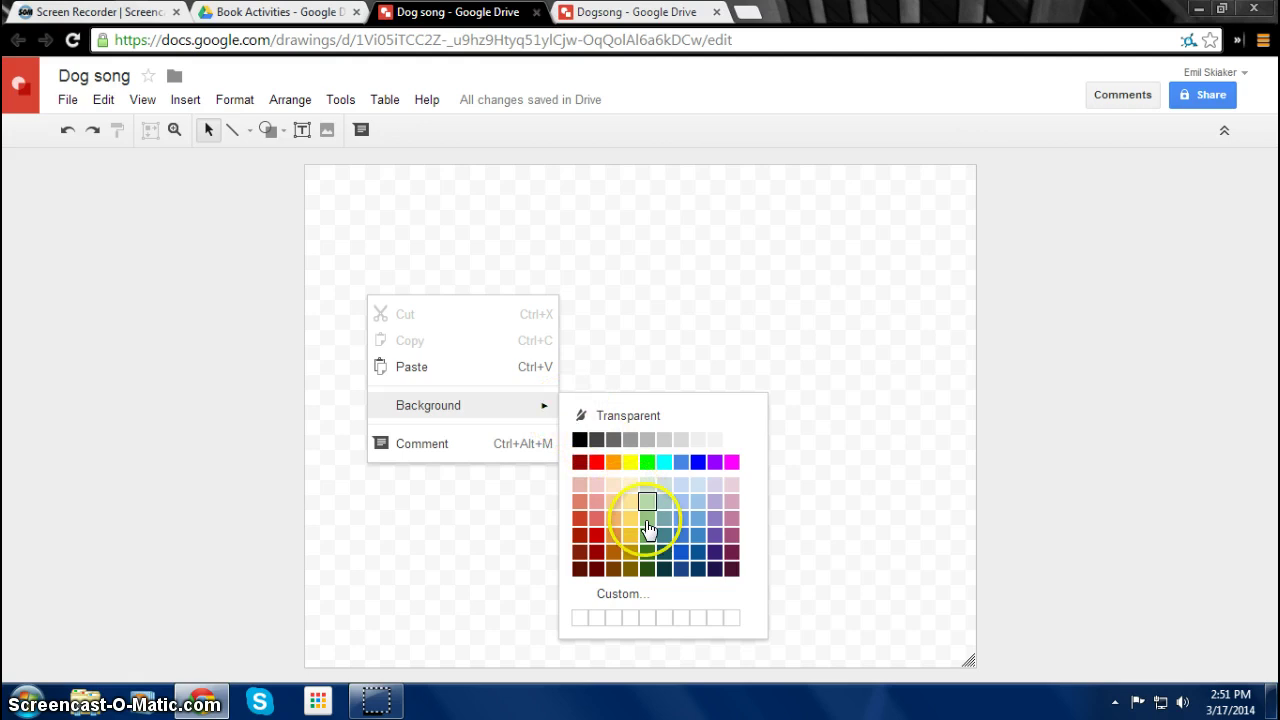
{"action": "left_click", "coordinate": [626, 594]}
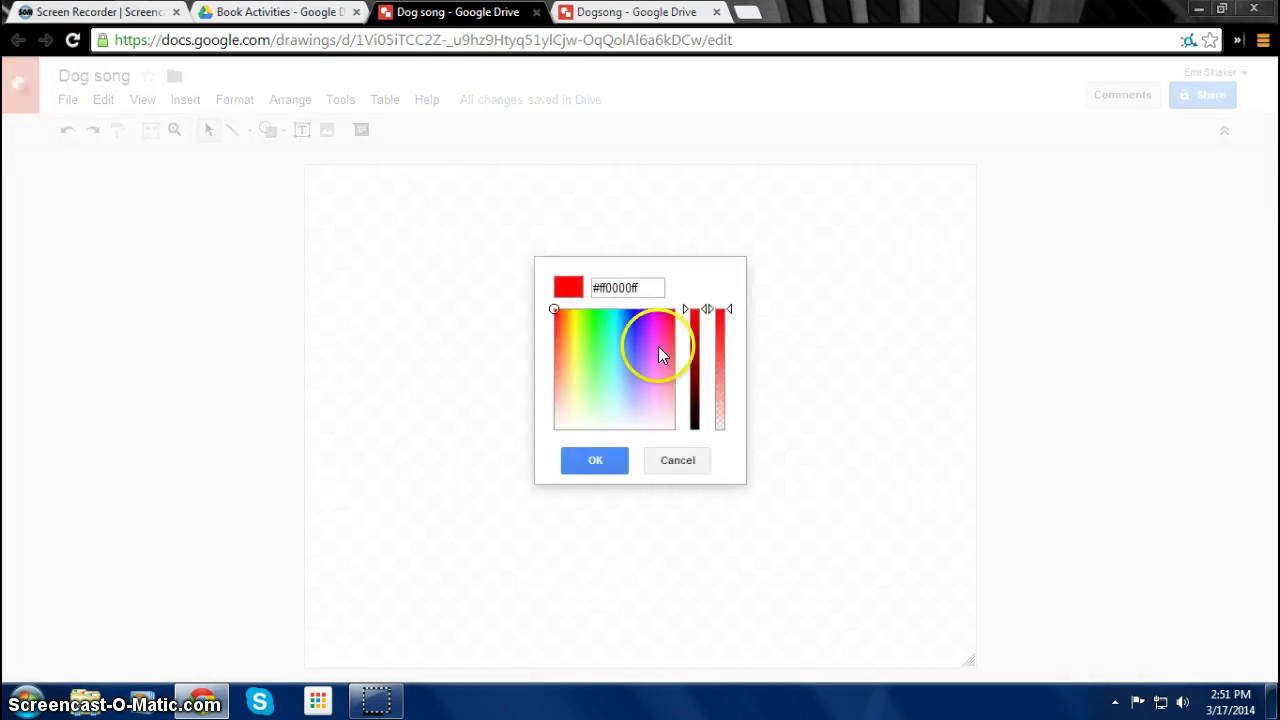
{"action": "left_click", "coordinate": [651, 322]}
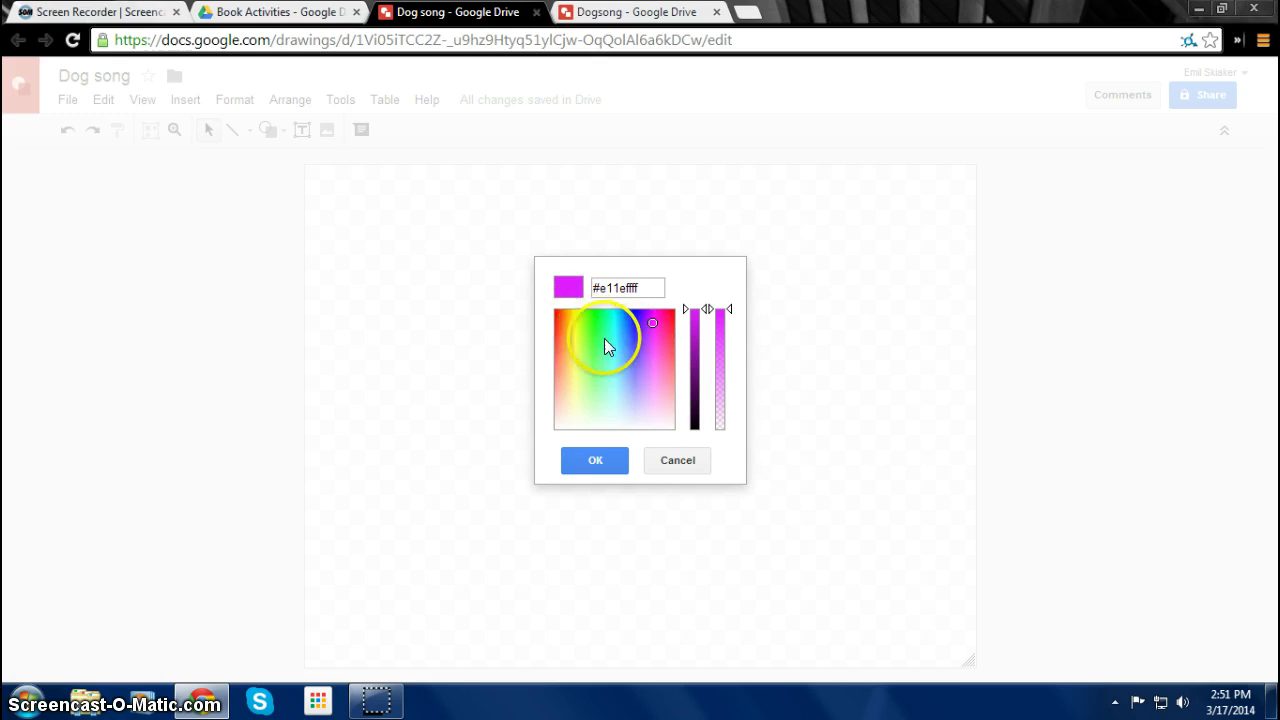
{"action": "left_click", "coordinate": [630, 344]}
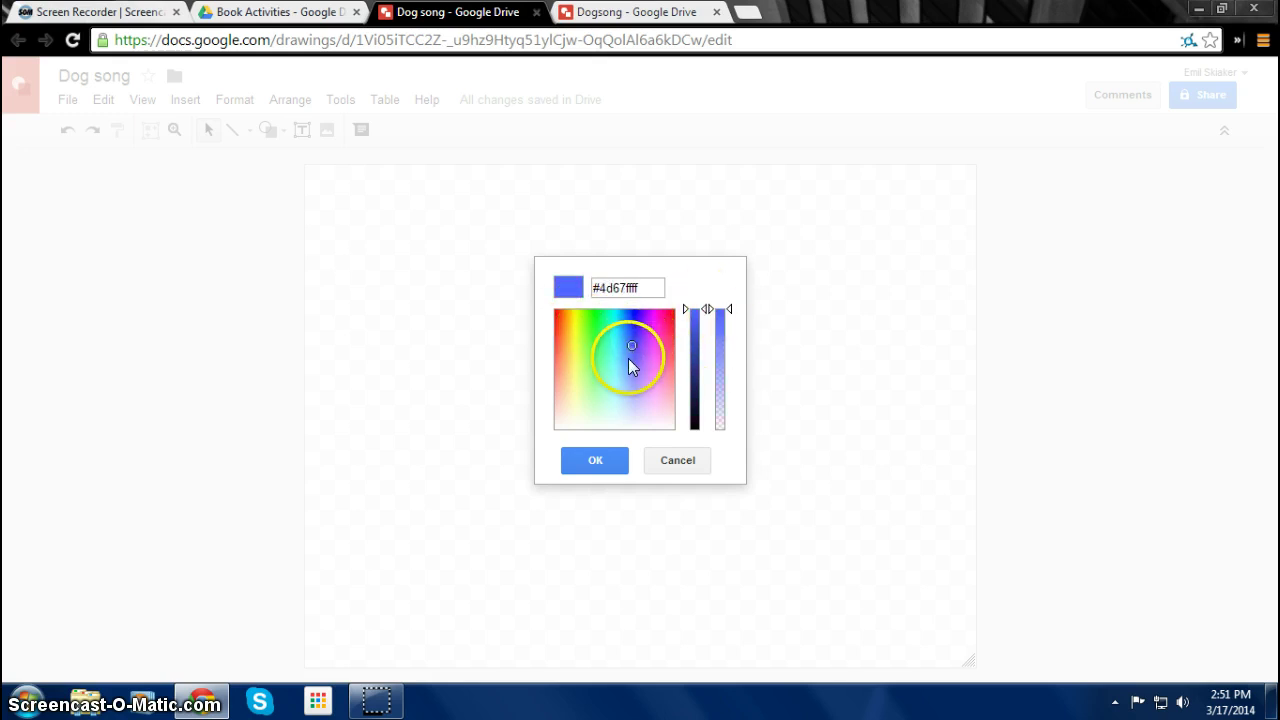
{"action": "left_click", "coordinate": [640, 314]}
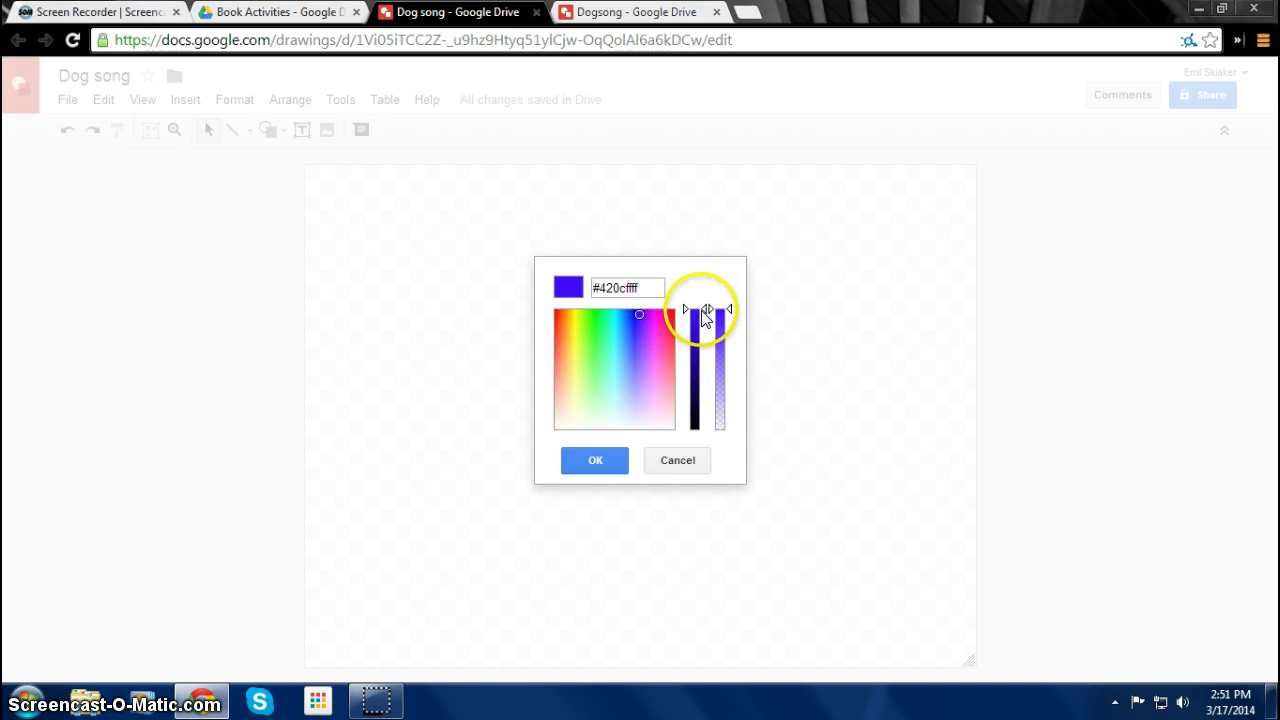
{"action": "left_click", "coordinate": [596, 460]}
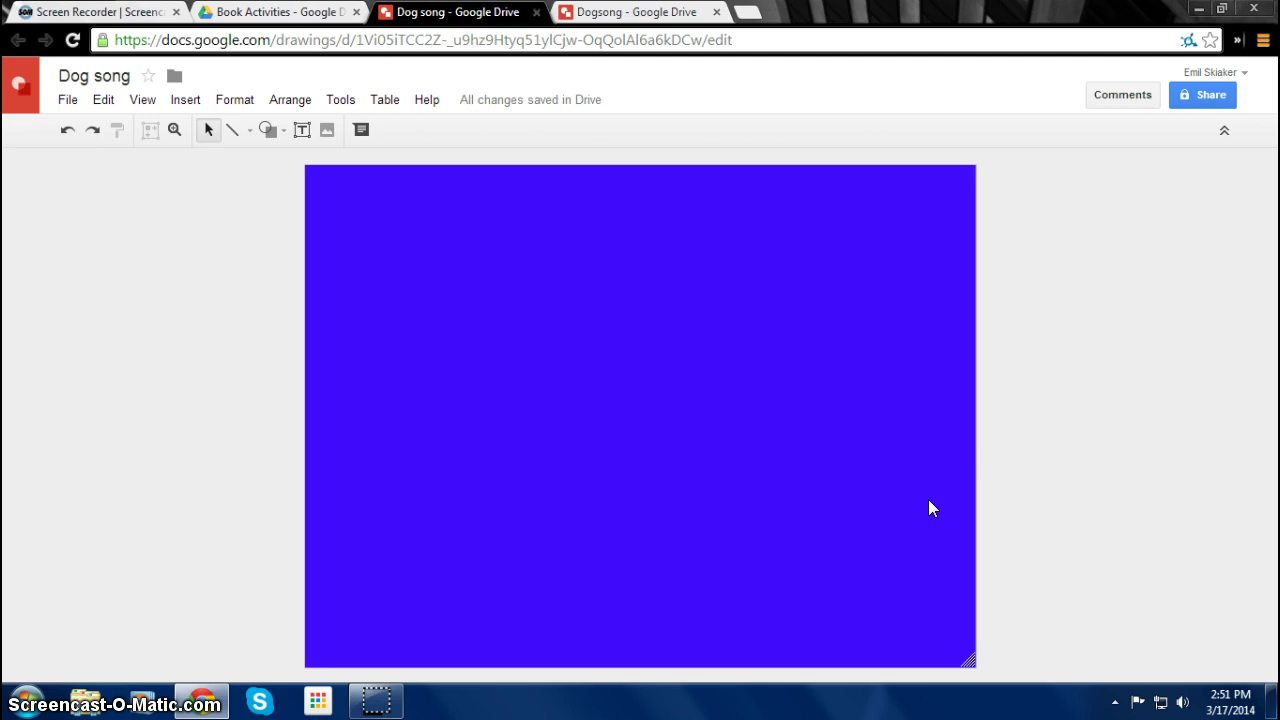
Draw a tall thin rectangle running the full page height through the middle.
{"action": "left_click", "coordinate": [268, 129]}
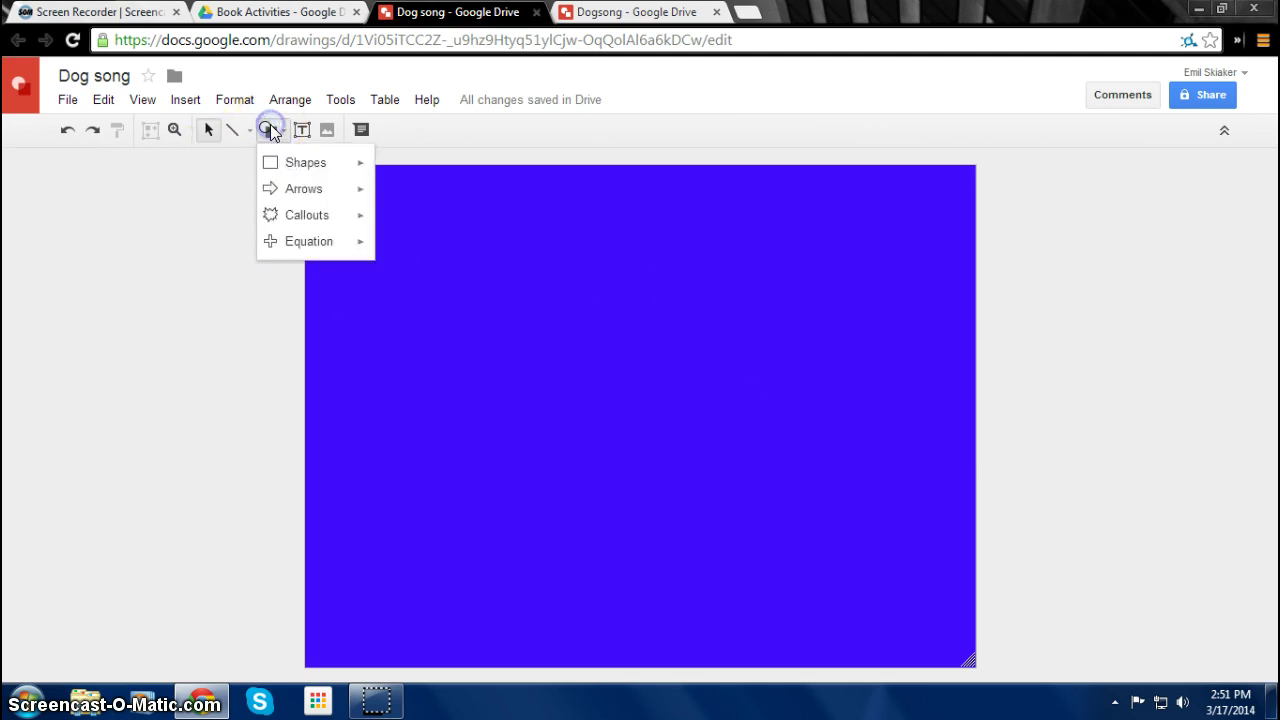
{"action": "mouse_move", "coordinate": [291, 166]}
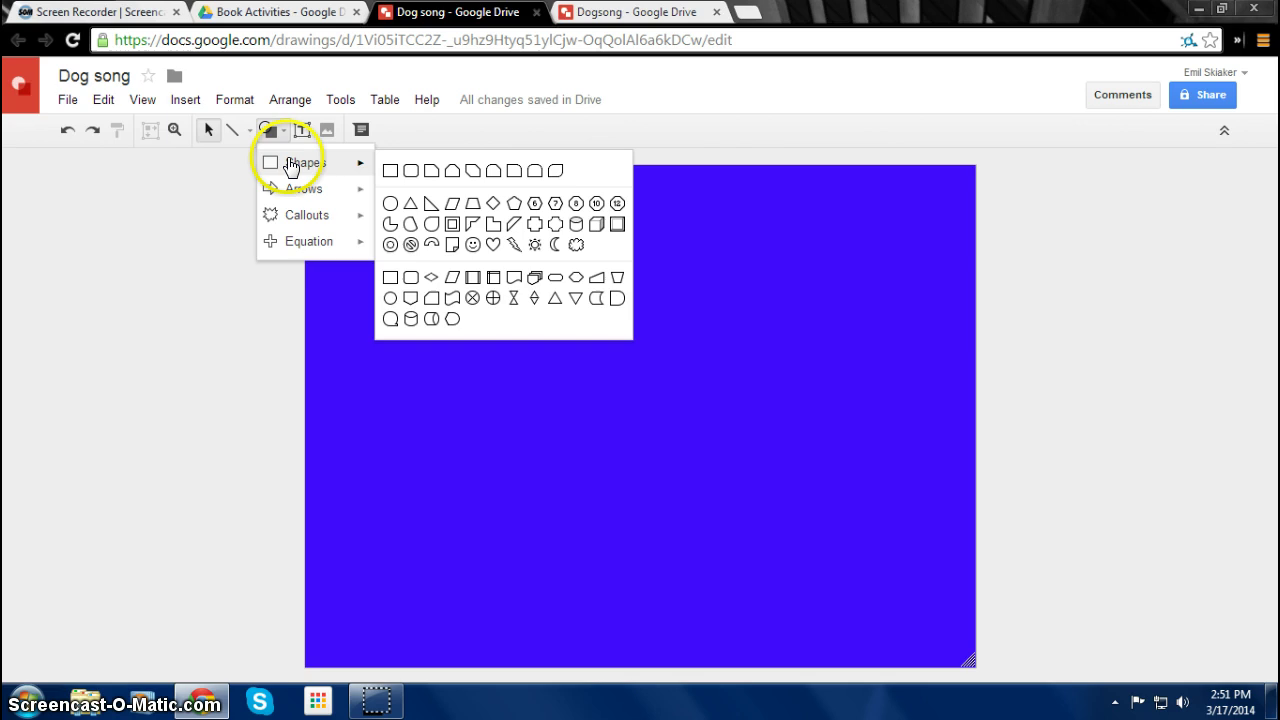
{"action": "left_click", "coordinate": [390, 171]}
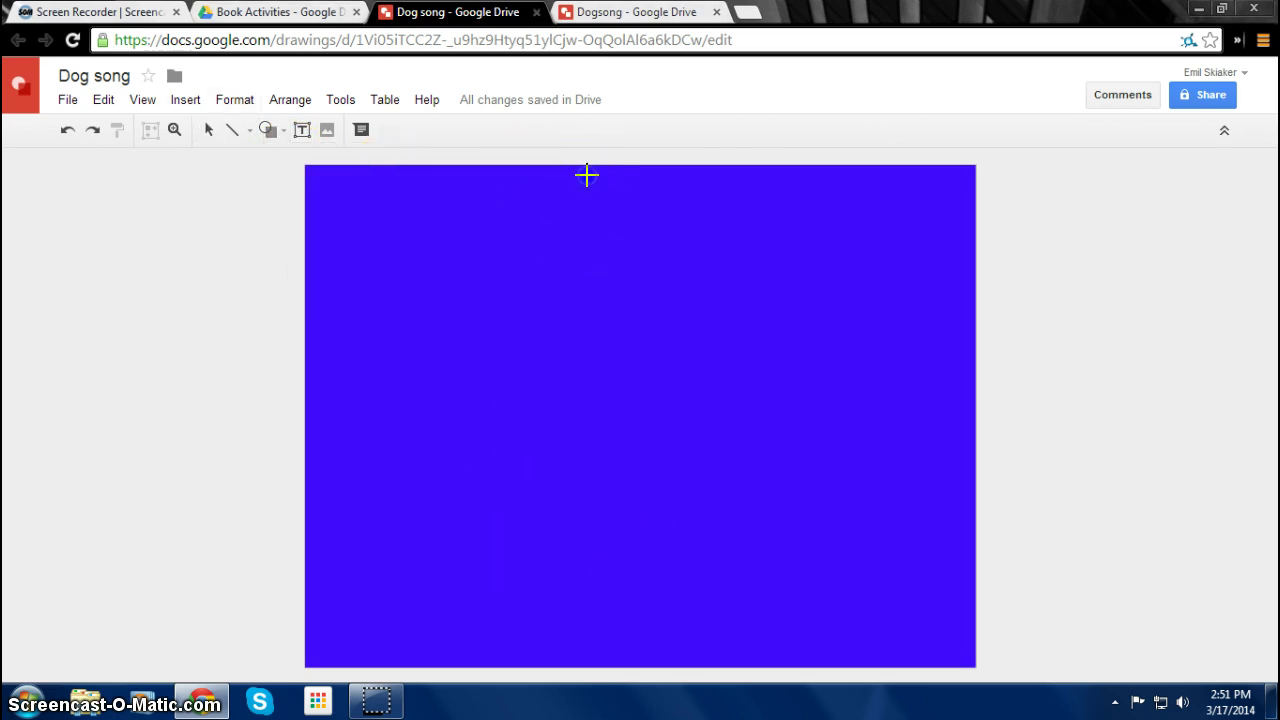
{"action": "left_click_drag", "start_coordinate": [589, 176], "coordinate": [647, 667]}
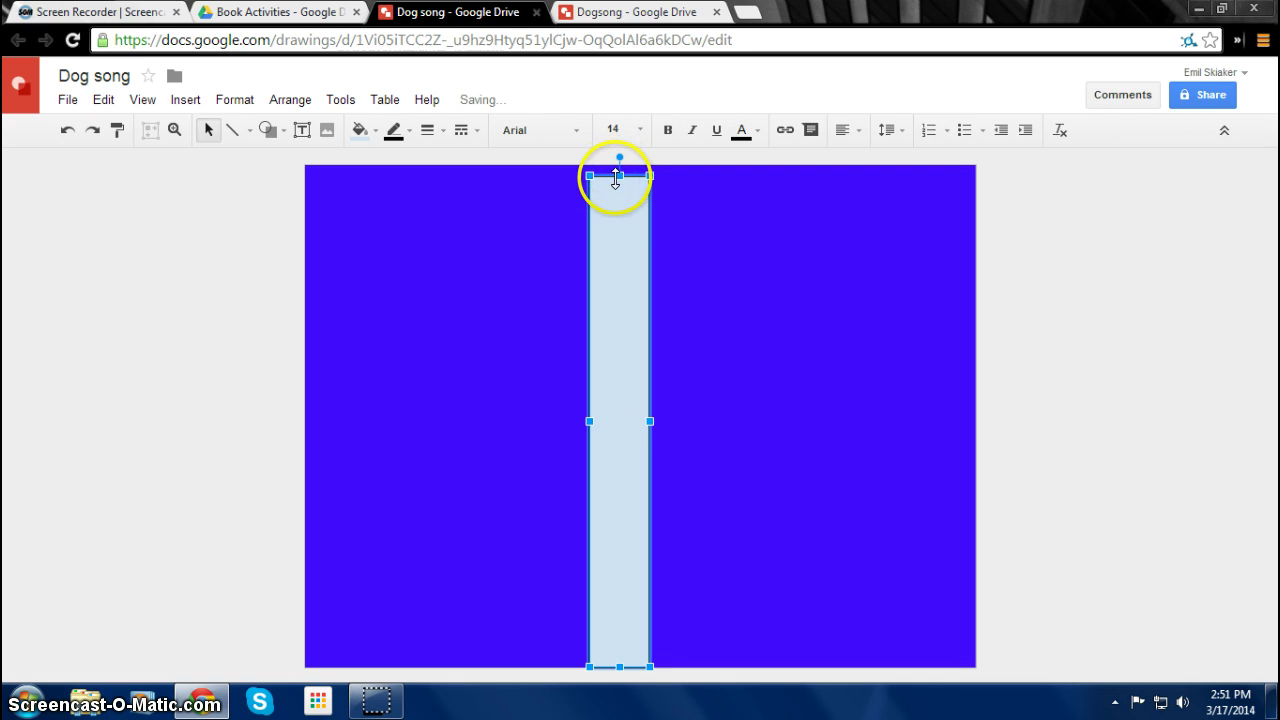
{"action": "left_click_drag", "start_coordinate": [624, 163], "coordinate": [623, 164]}
{"action": "mouse_move", "coordinate": [610, 262]}
{"action": "left_mouse_down"}
{"action": "mouse_move", "coordinate": [674, 266]}
{"action": "mouse_move", "coordinate": [597, 249]}
{"action": "mouse_move", "coordinate": [634, 265]}
{"action": "left_mouse_up"}
{"action": "left_click", "coordinate": [1121, 243]}
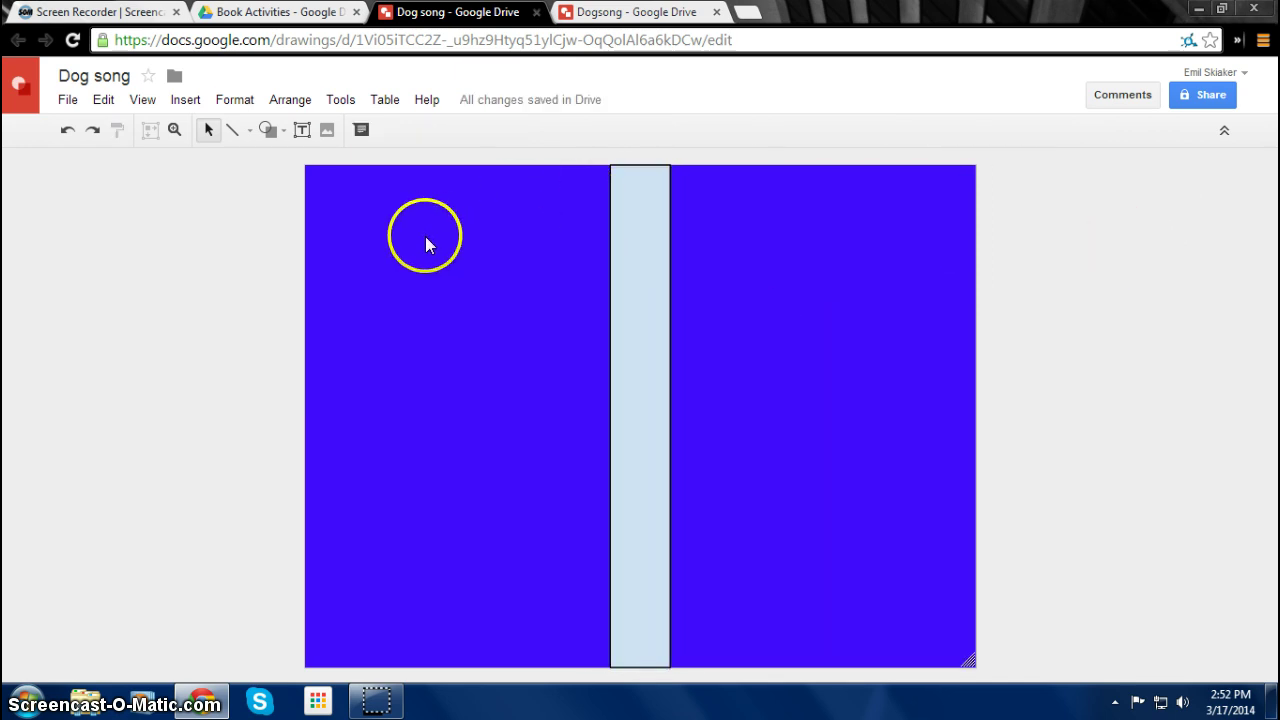
Fill the rectangle green and widen it slightly to the left.
{"action": "left_click", "coordinate": [627, 331]}
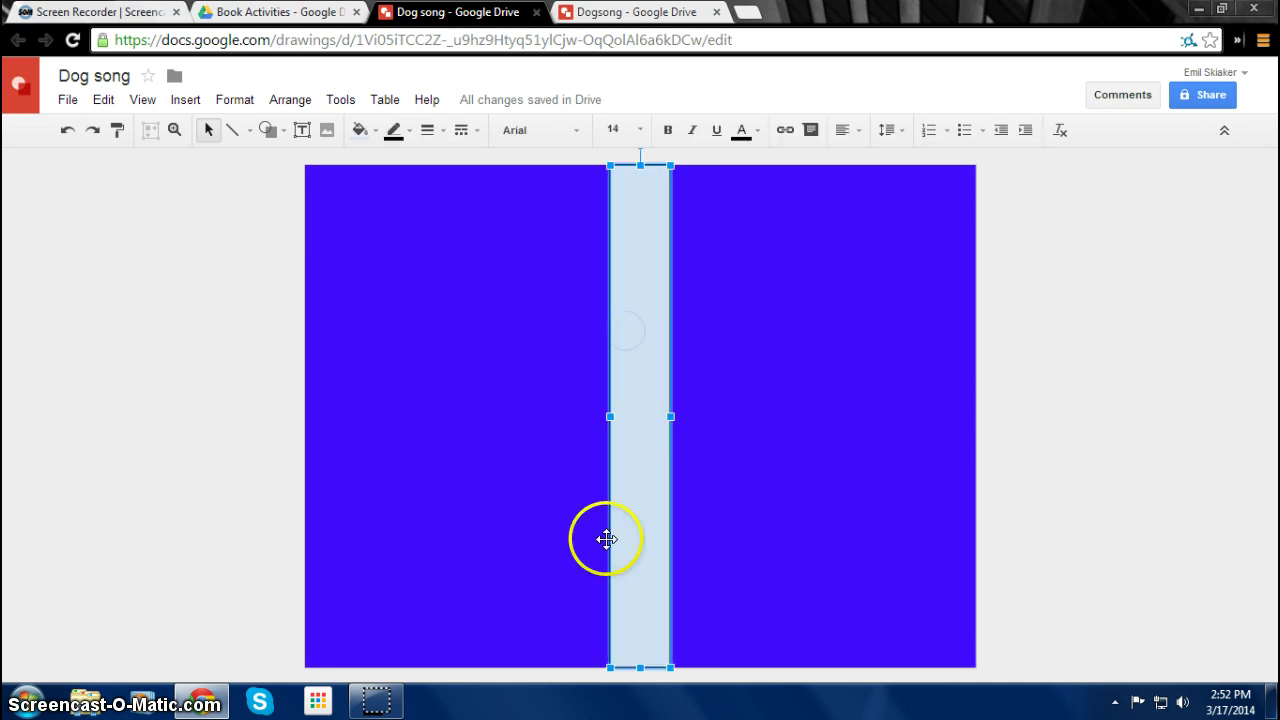
{"action": "left_click", "coordinate": [366, 141]}
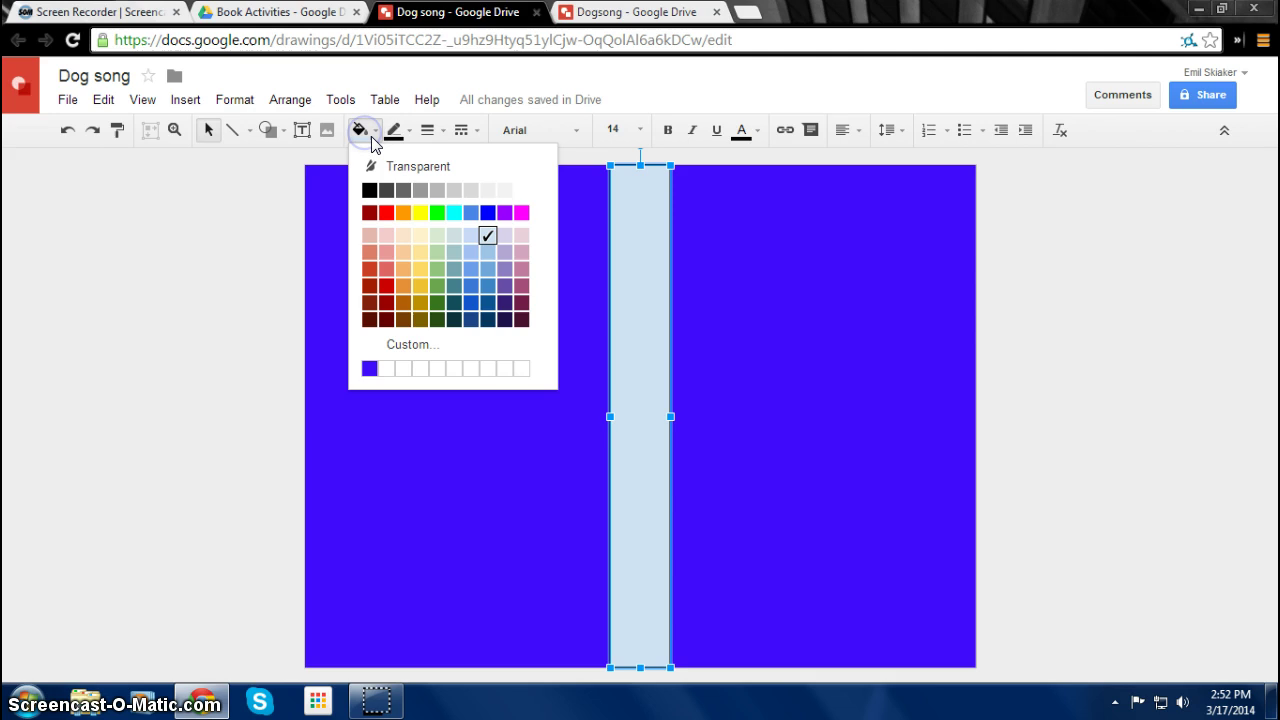
{"action": "left_click", "coordinate": [438, 214]}
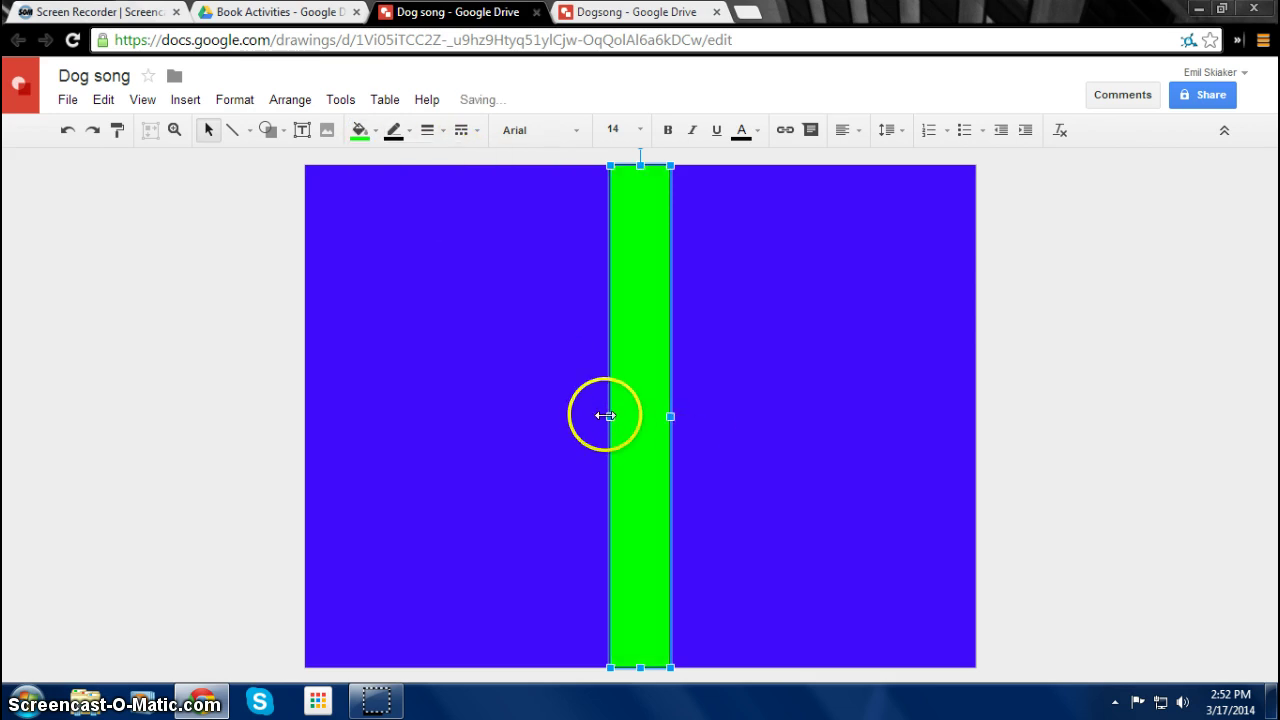
{"action": "left_click_drag", "start_coordinate": [610, 417], "coordinate": [599, 417]}
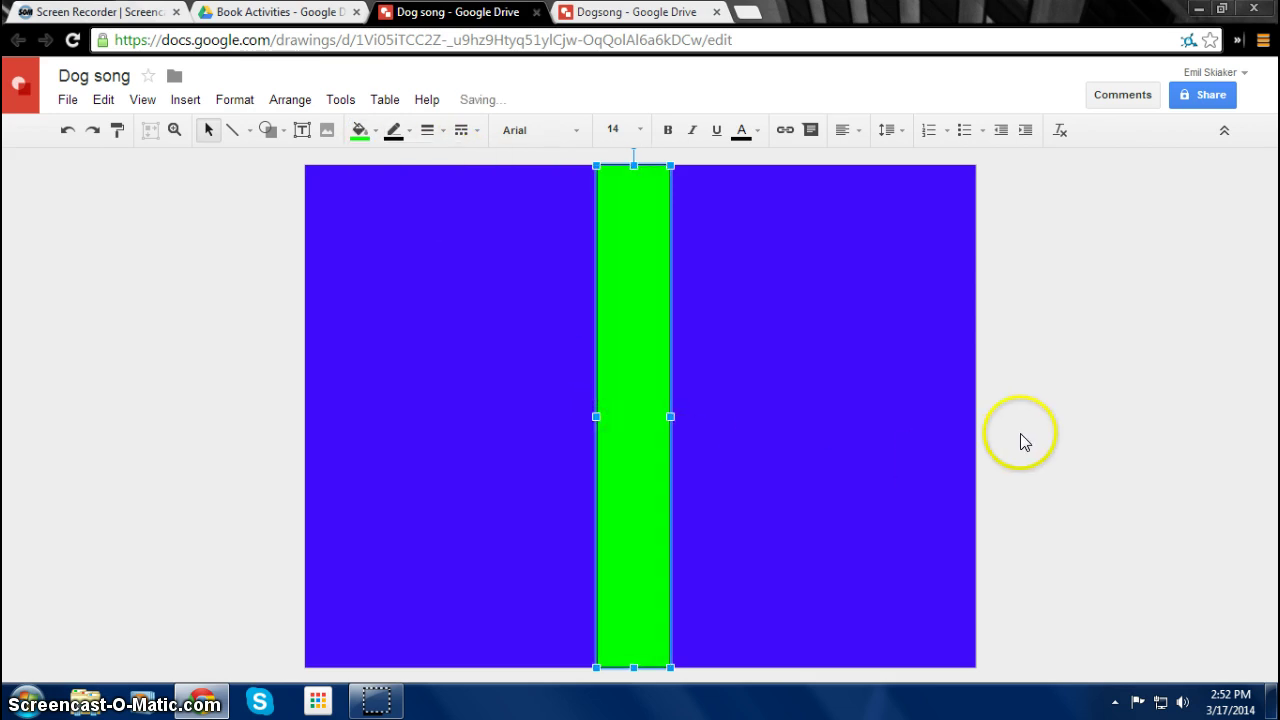
{"action": "left_click", "coordinate": [1194, 427]}
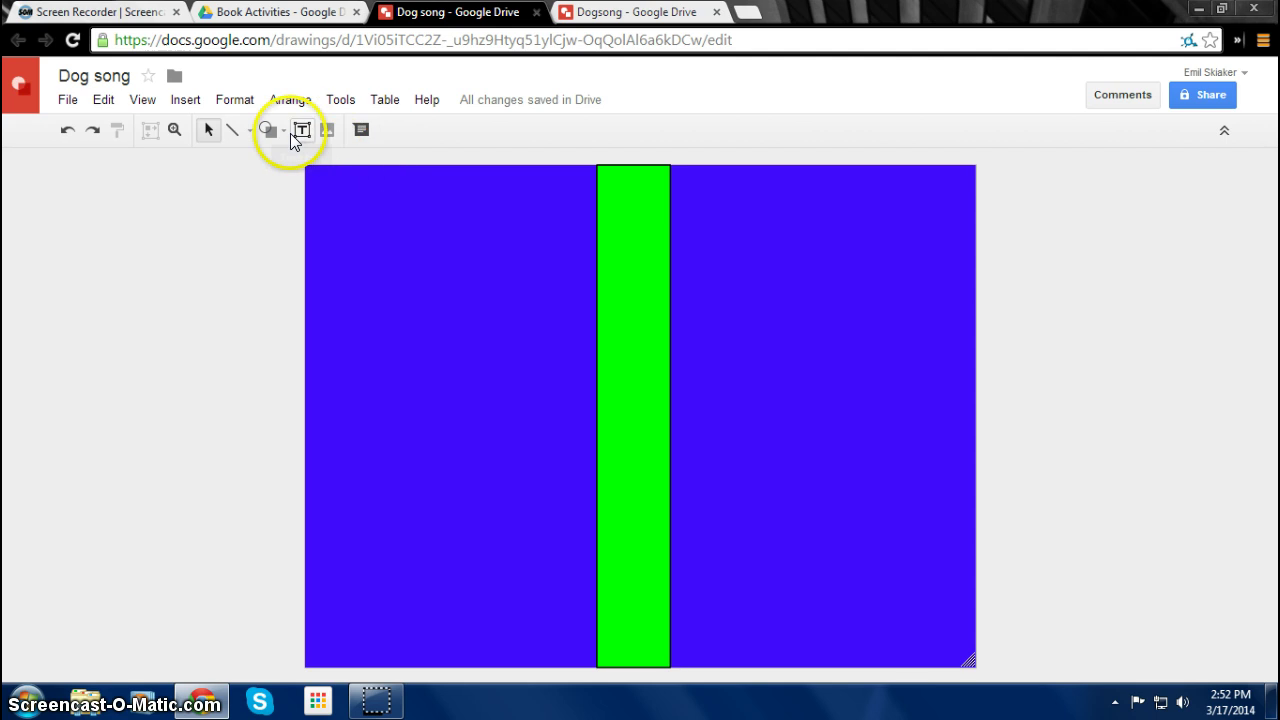
Add 'Dog song' word art and fit it in the top right beside the spine.
{"action": "left_click", "coordinate": [187, 100]}
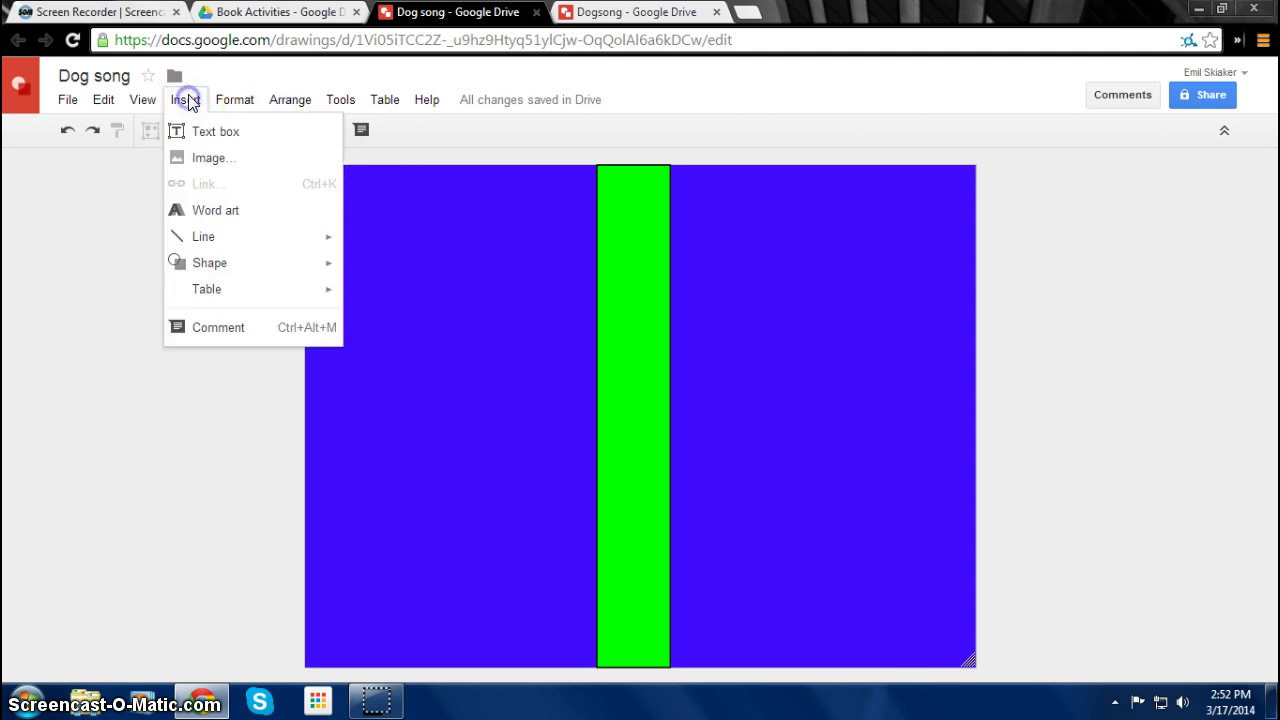
{"action": "left_click", "coordinate": [230, 212]}
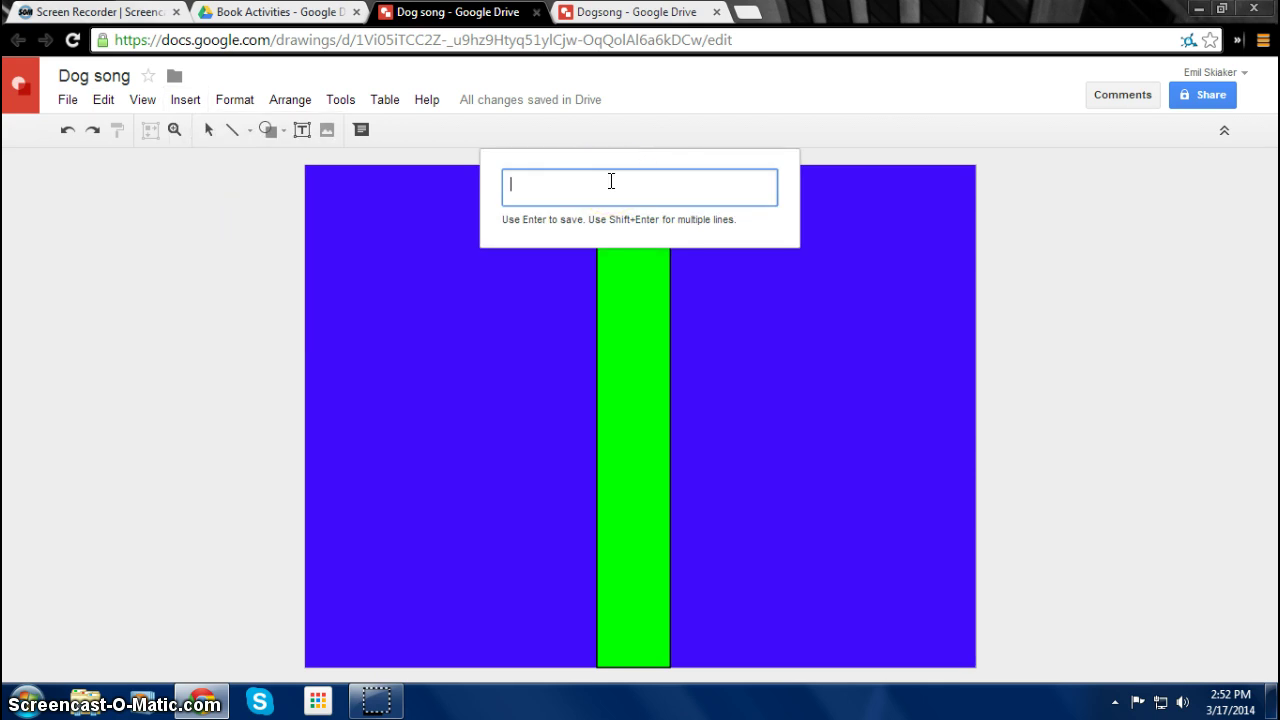
{"action": "type", "text": "D"}
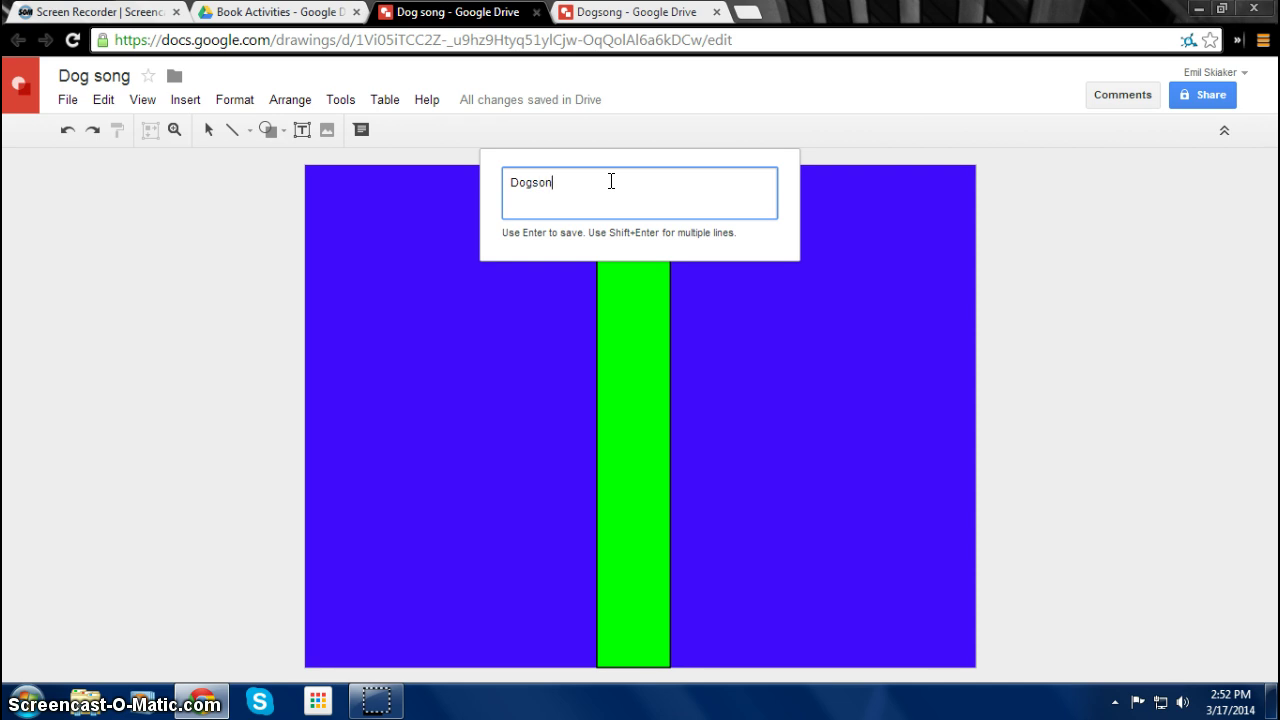
{"action": "type", "text": "og song"}
{"action": "left_click", "coordinate": [530, 179]}
{"action": "left_click", "coordinate": [537, 184]}
{"action": "key", "text": "Return"}
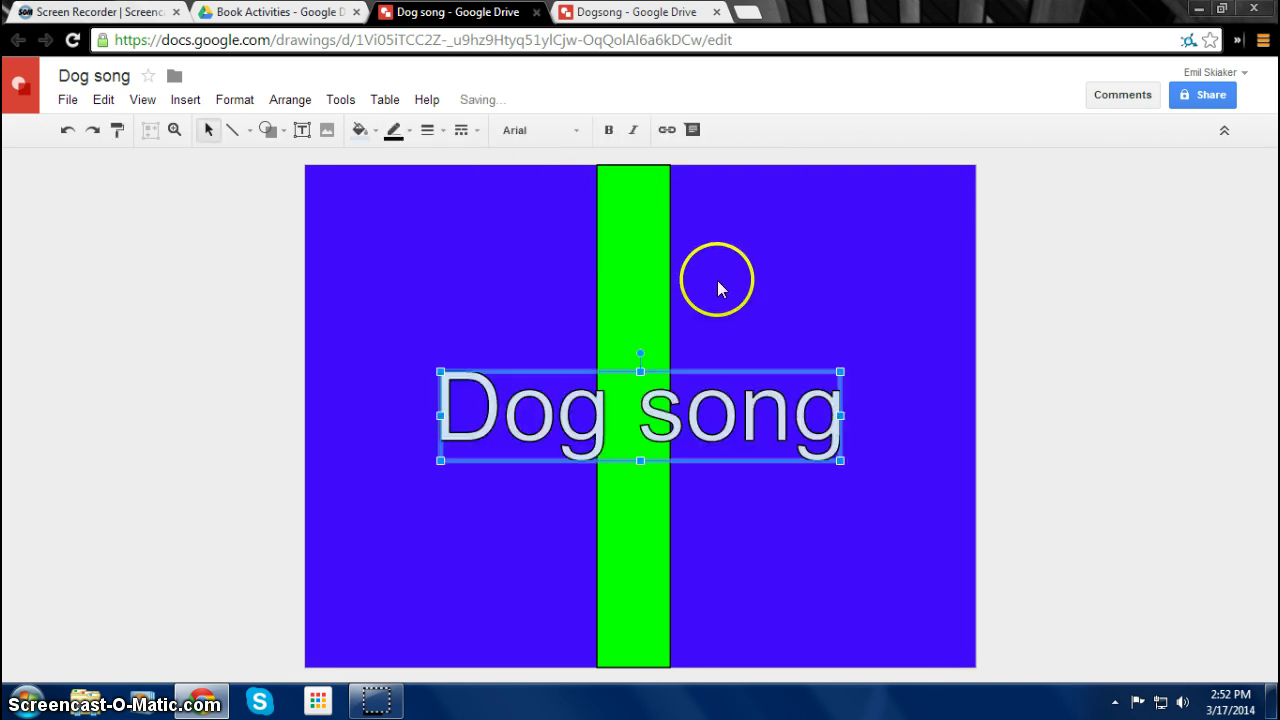
{"action": "left_click_drag", "start_coordinate": [651, 420], "coordinate": [870, 210]}
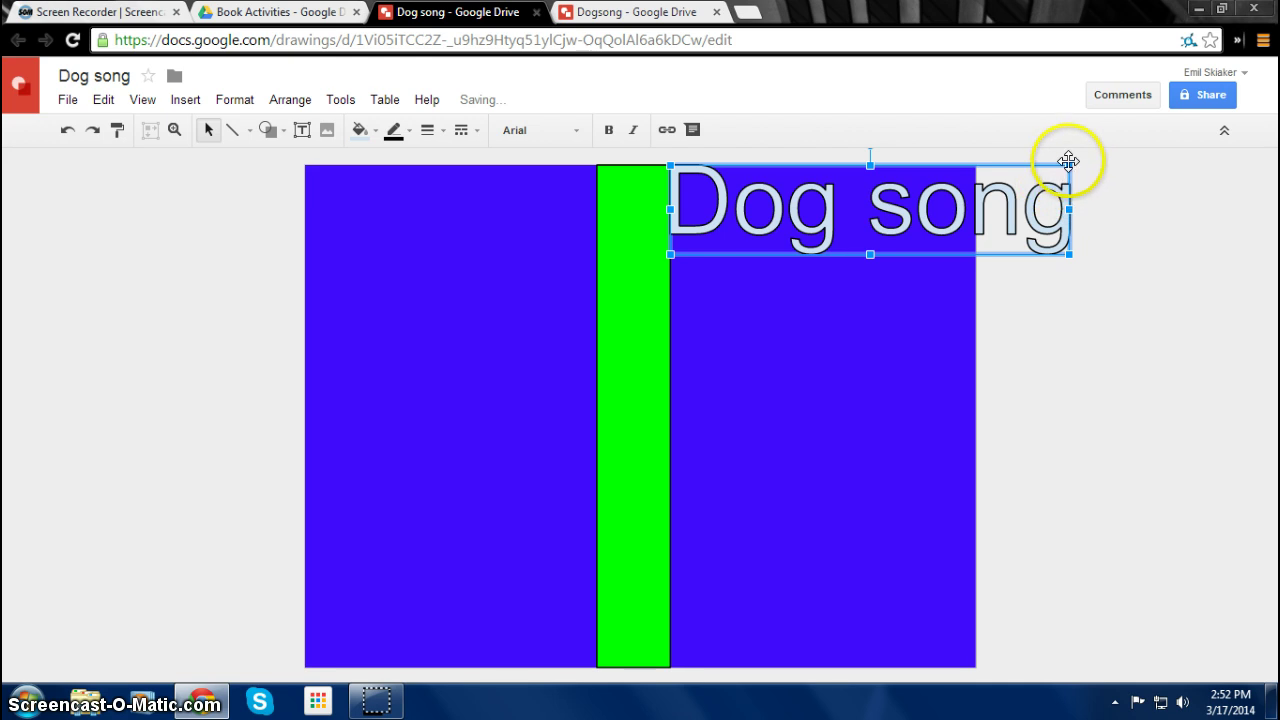
{"action": "left_click_drag", "start_coordinate": [1068, 165], "coordinate": [976, 163]}
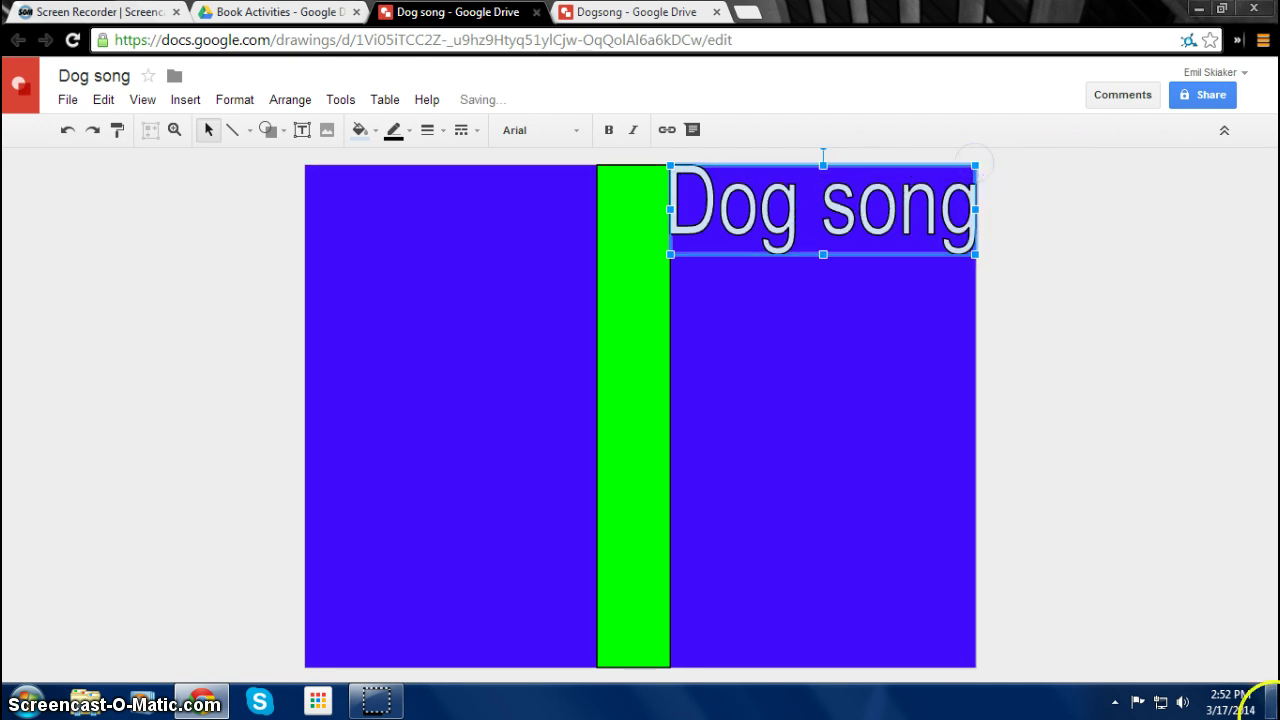
Change the title to the Bangers font and stretch it wider to the right edge and taller.
{"action": "left_click", "coordinate": [541, 131]}
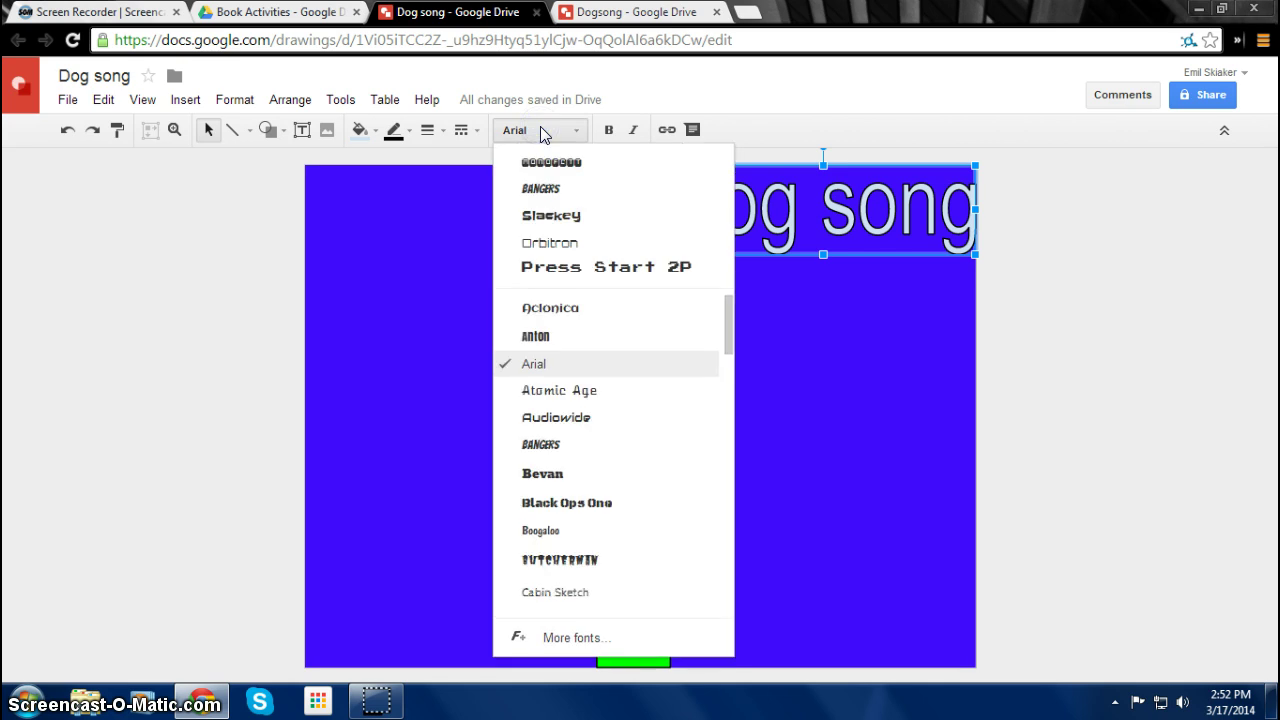
{"action": "left_click", "coordinate": [584, 189]}
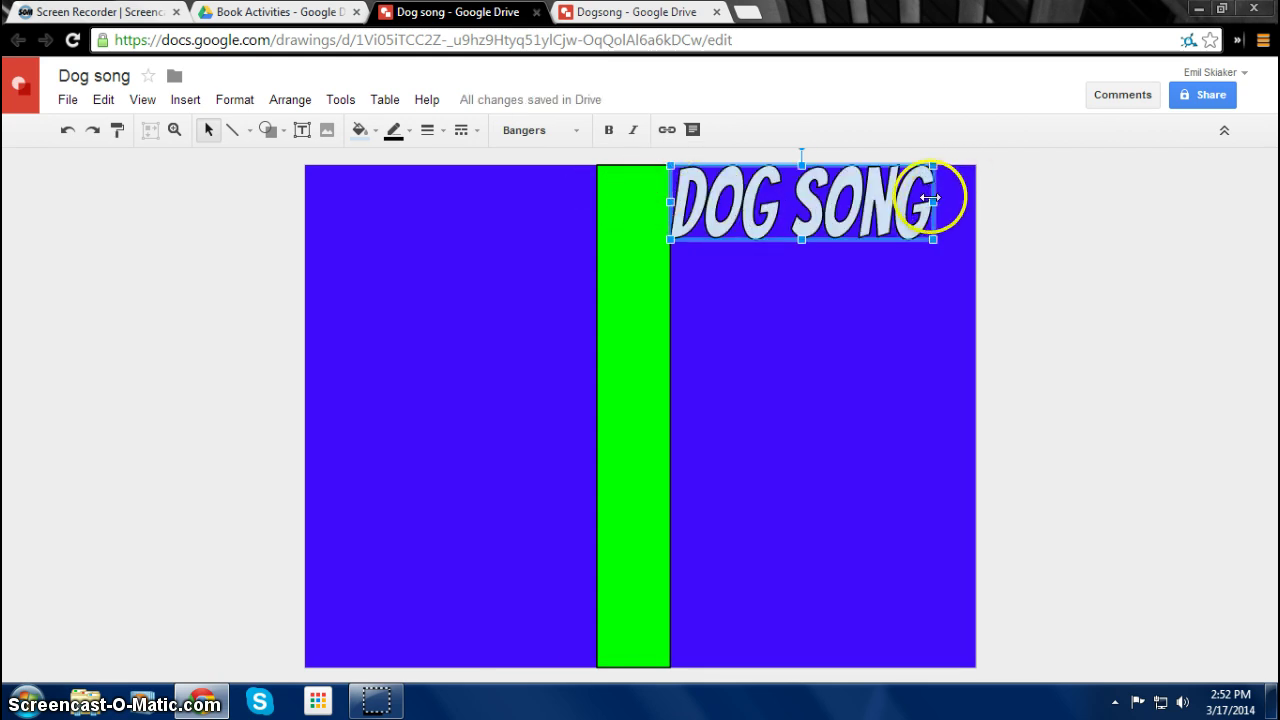
{"action": "left_click_drag", "start_coordinate": [932, 199], "coordinate": [975, 208]}
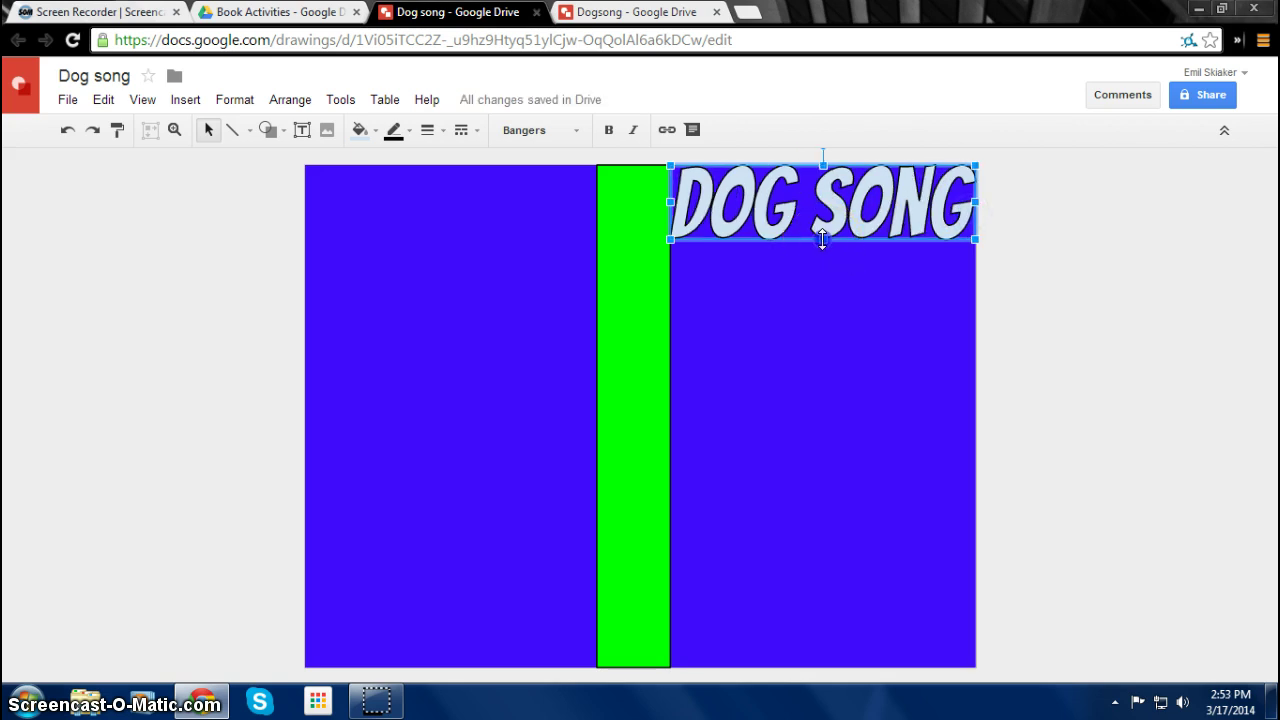
{"action": "left_click_drag", "start_coordinate": [822, 239], "coordinate": [825, 288]}
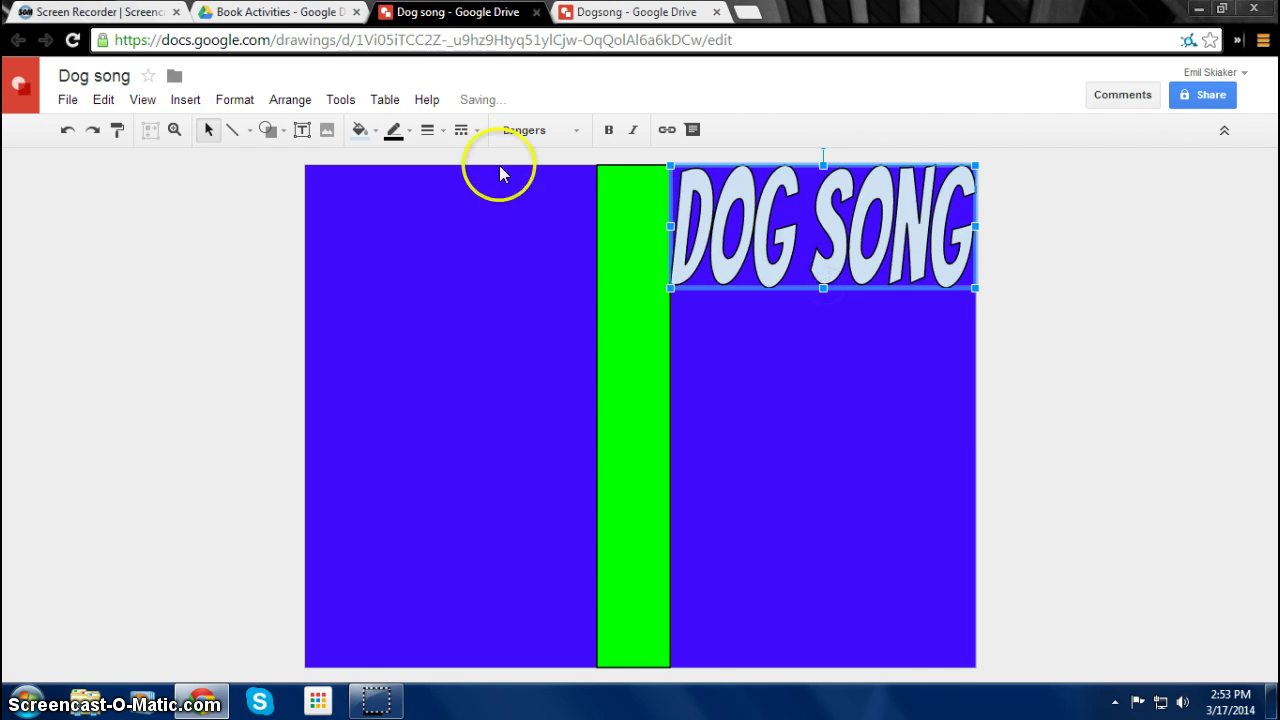
Give the DOG SONG letters a black fill with a white outline.
{"action": "left_click", "coordinate": [369, 131]}
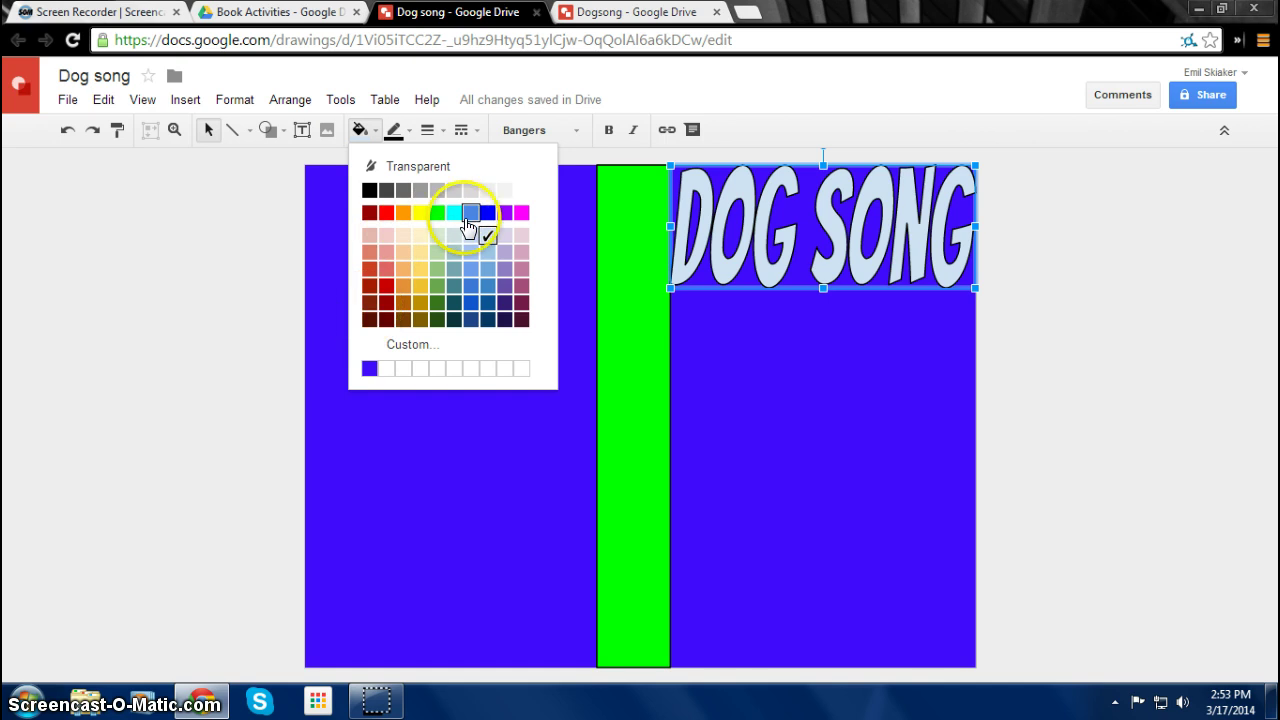
{"action": "left_click", "coordinate": [487, 238]}
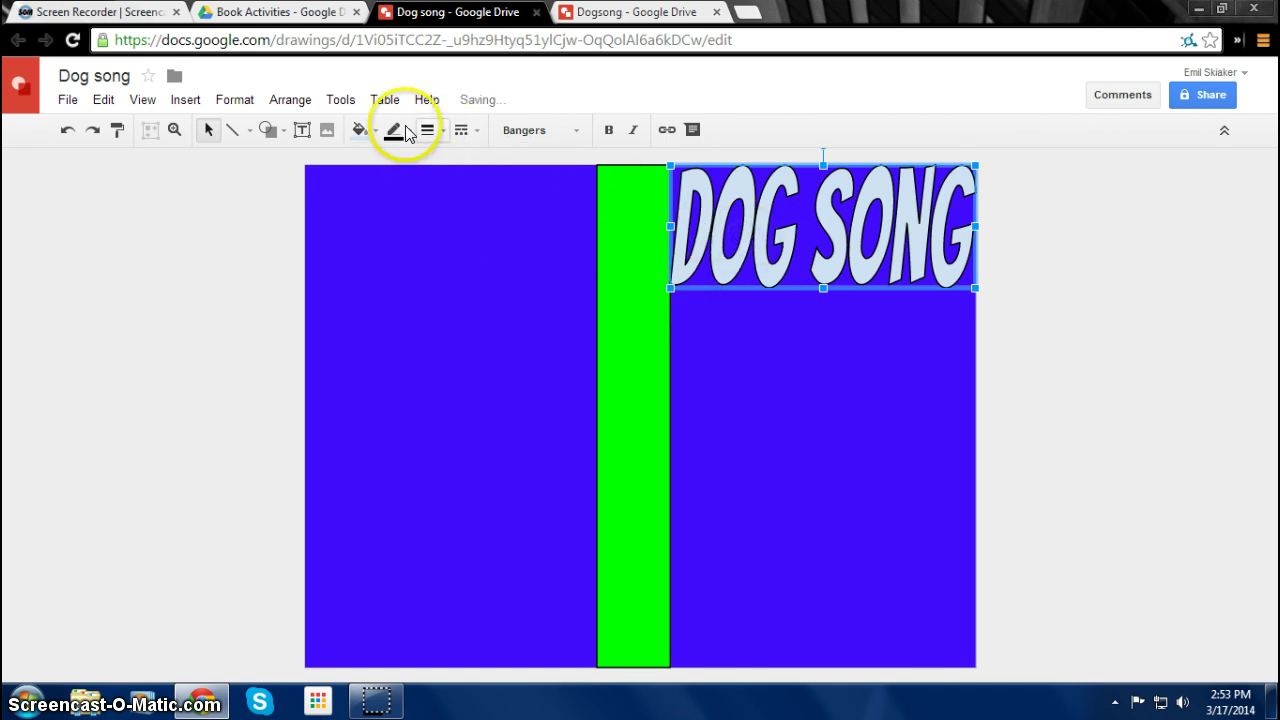
{"action": "left_click", "coordinate": [395, 131]}
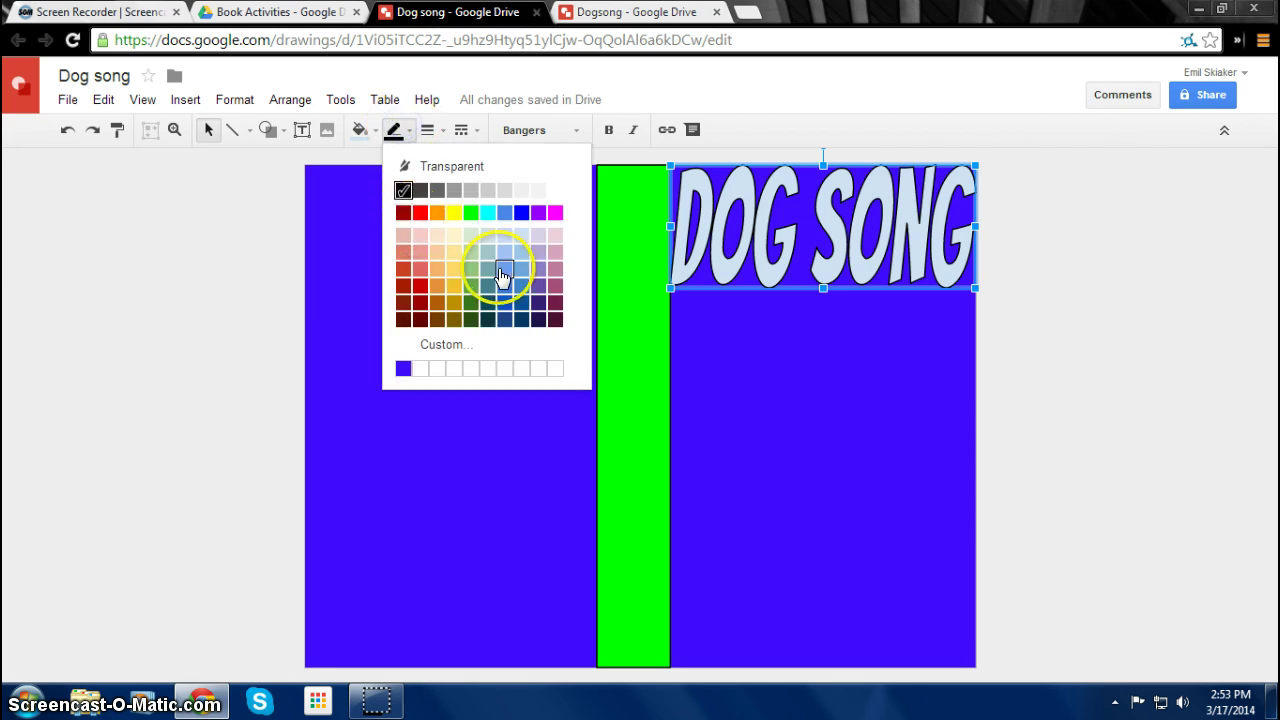
{"action": "left_click", "coordinate": [553, 190]}
{"action": "left_click", "coordinate": [359, 130]}
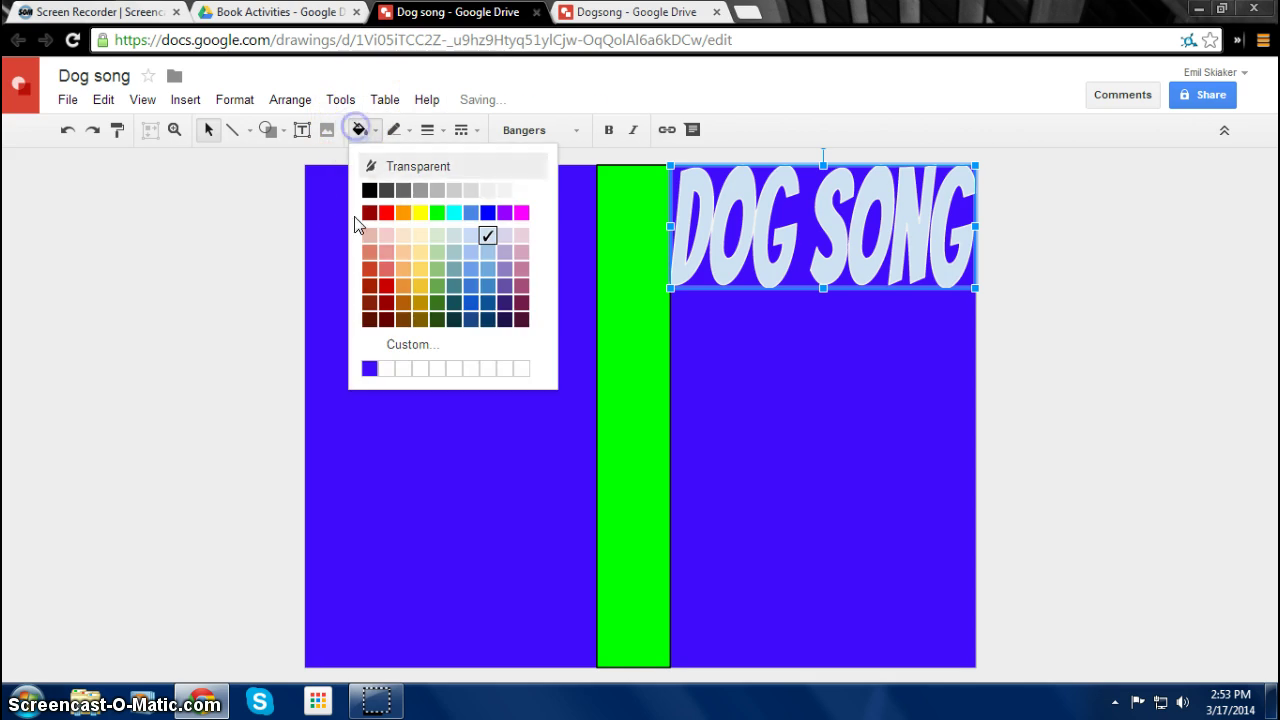
{"action": "left_click", "coordinate": [370, 191]}
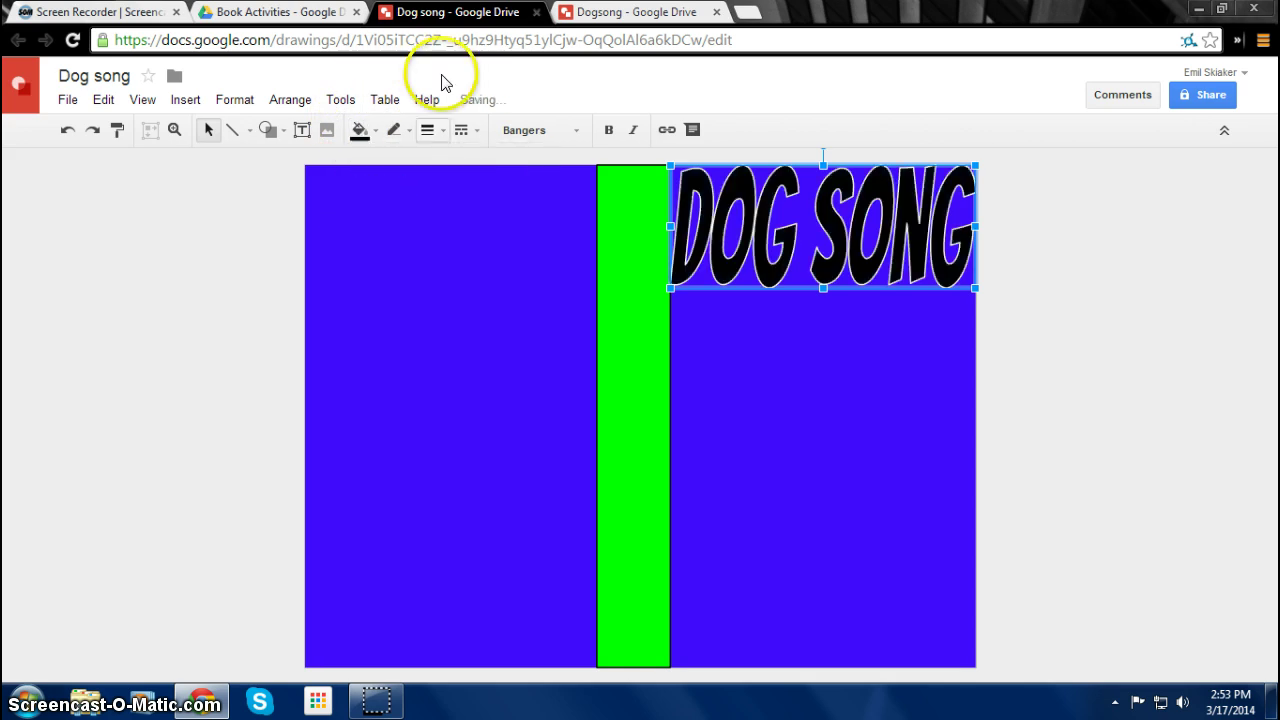
{"action": "left_click", "coordinate": [1189, 373]}
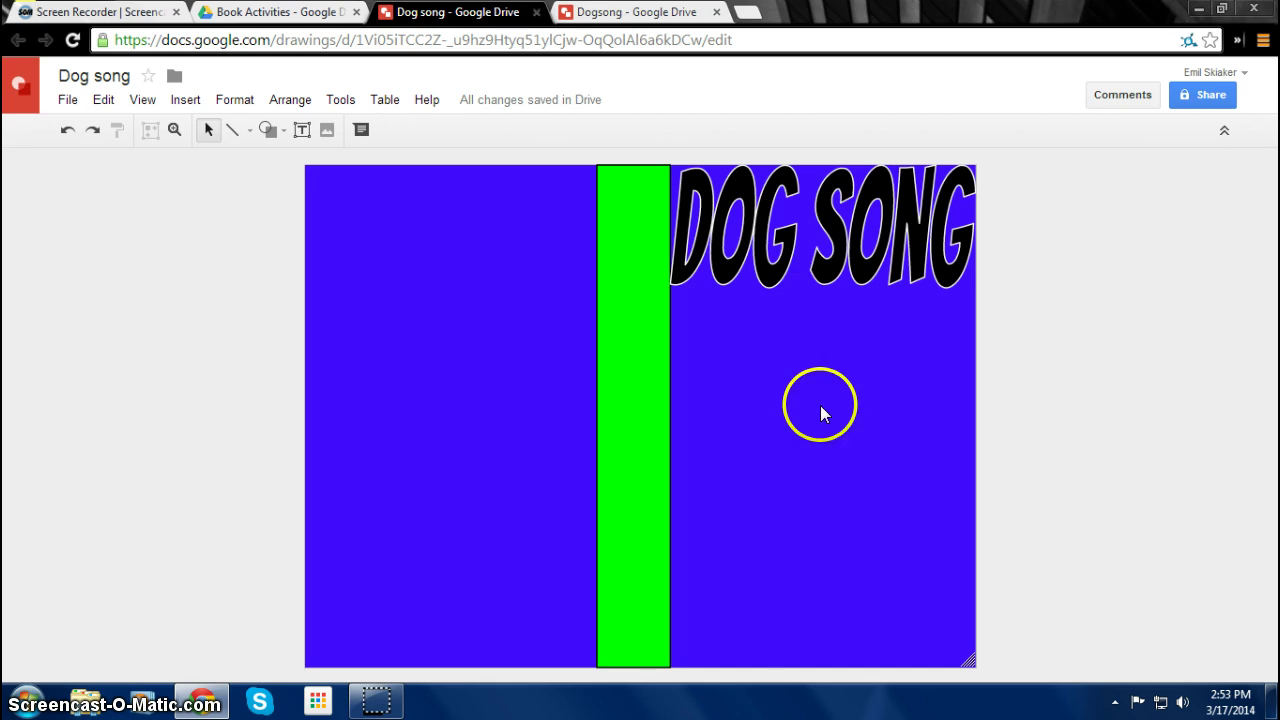
Search Google images for 'husky' and insert the blue-eyed puppy-on-grass photo.
{"action": "left_click", "coordinate": [183, 100]}
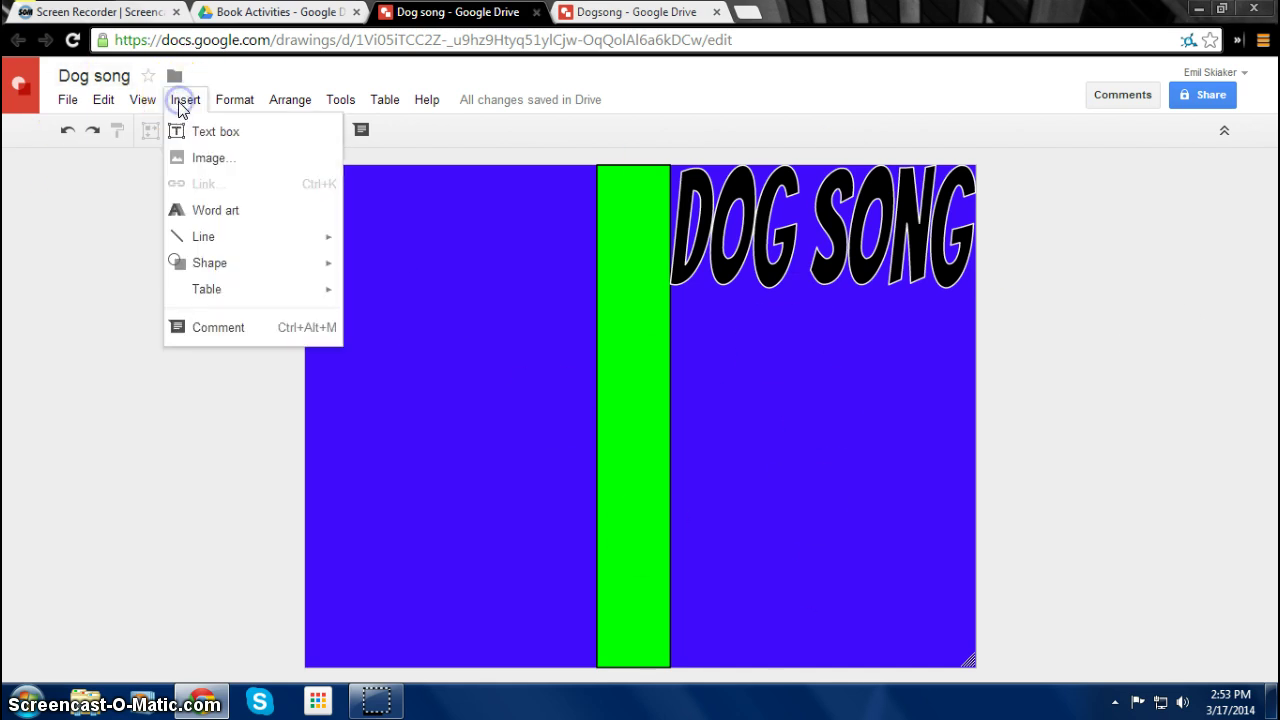
{"action": "left_click", "coordinate": [185, 163]}
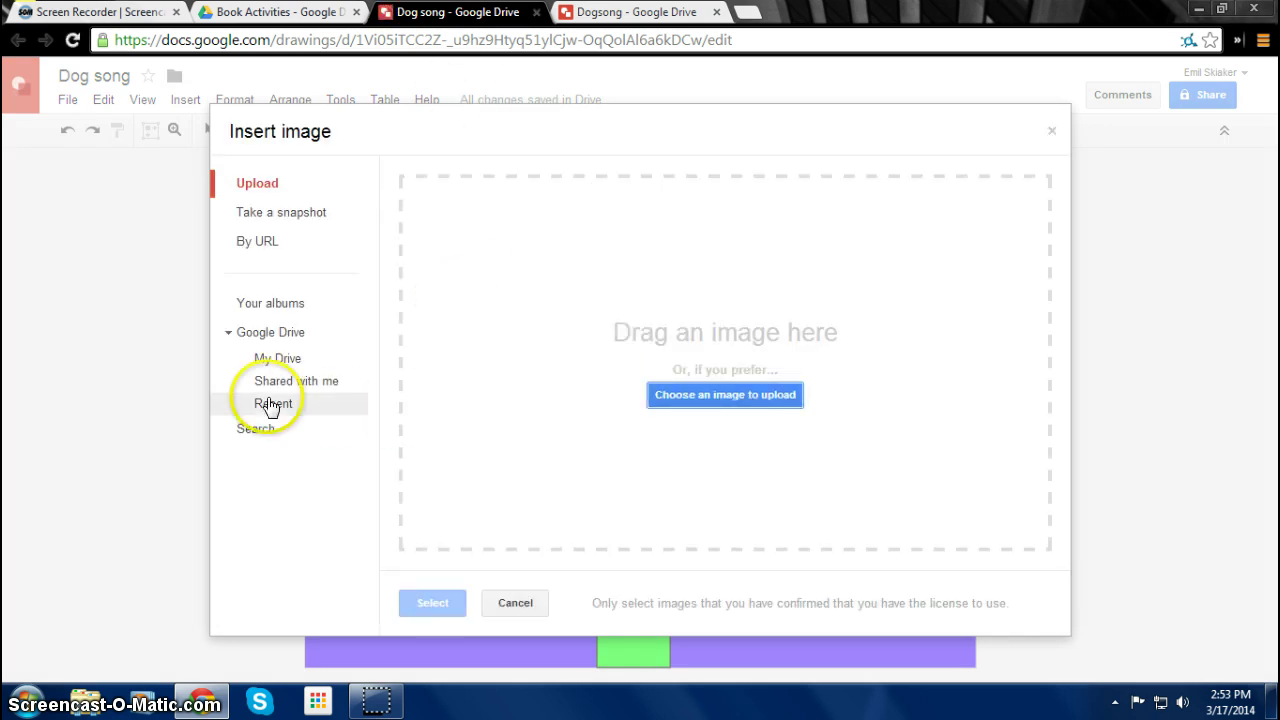
{"action": "left_click", "coordinate": [262, 428]}
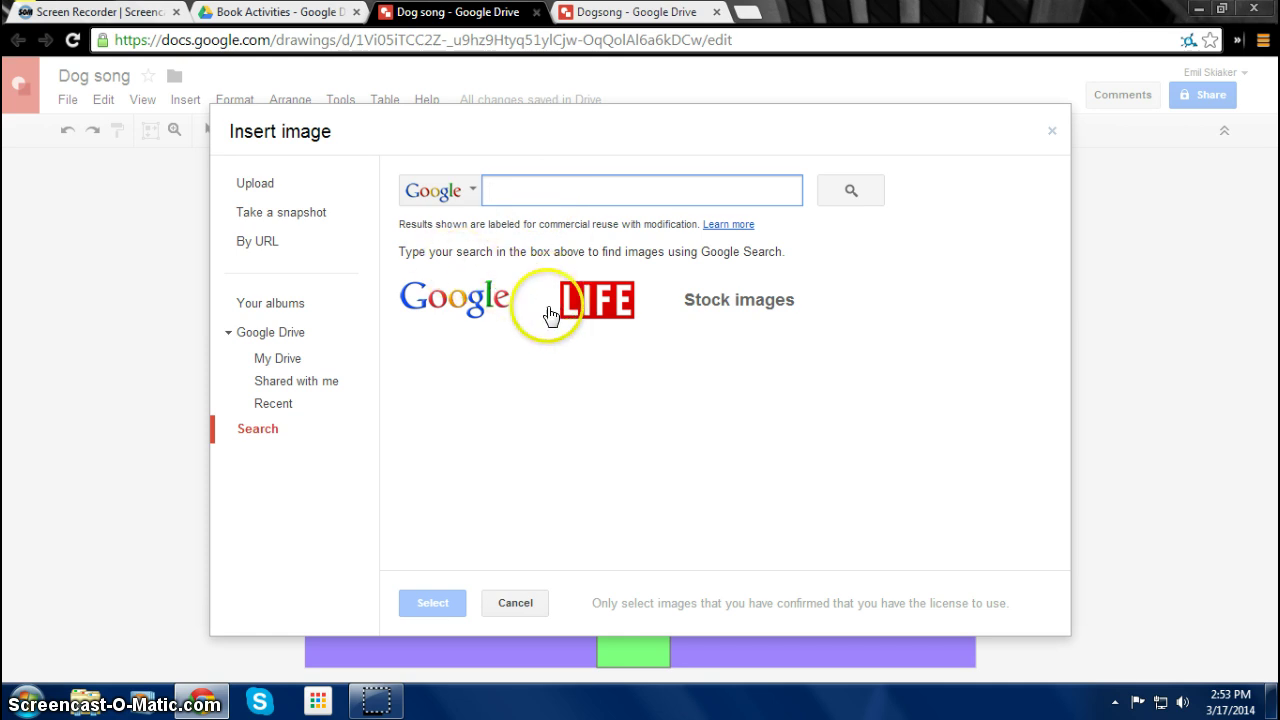
{"action": "left_click", "coordinate": [600, 298]}
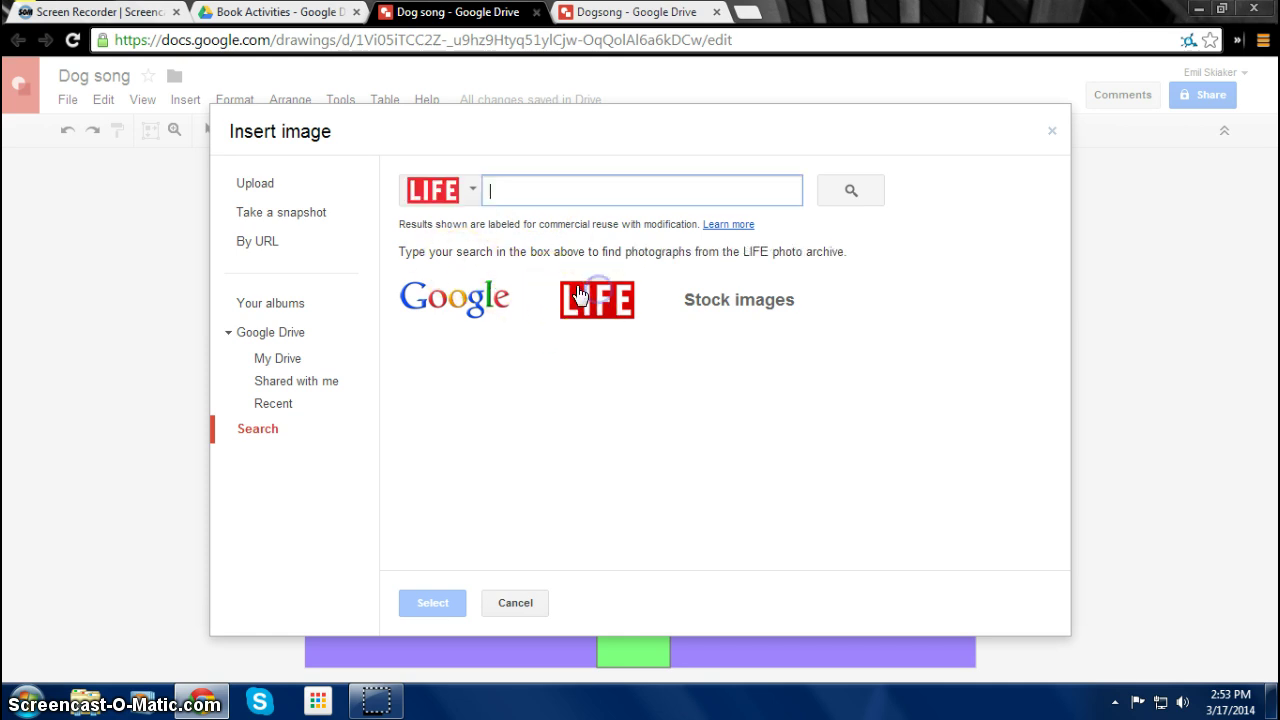
{"action": "left_click", "coordinate": [443, 297]}
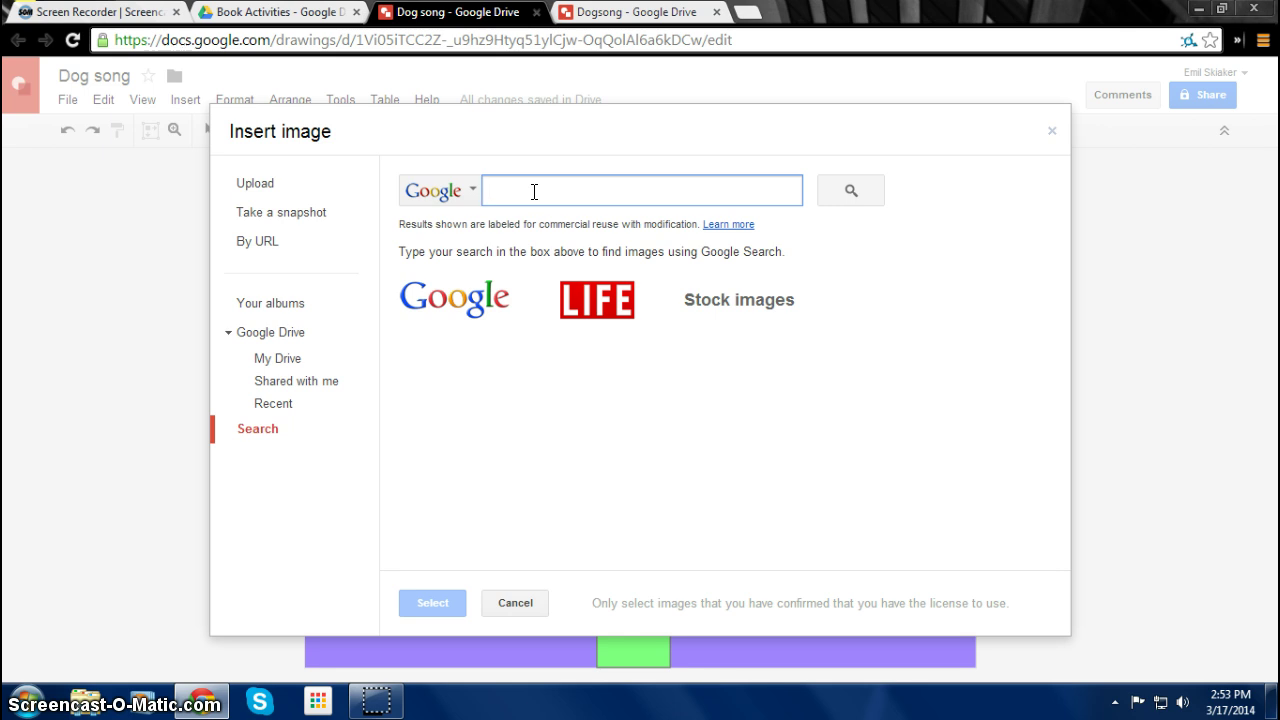
{"action": "type", "text": "husky"}
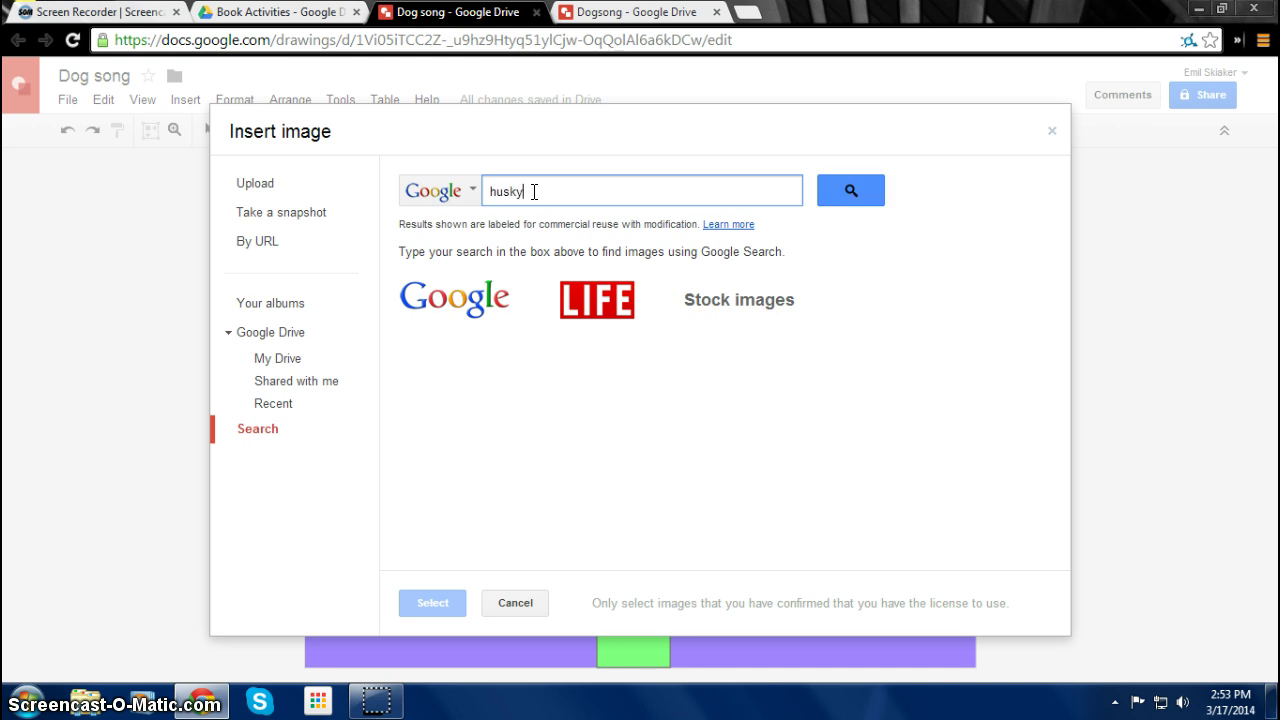
{"action": "key", "text": "Return"}
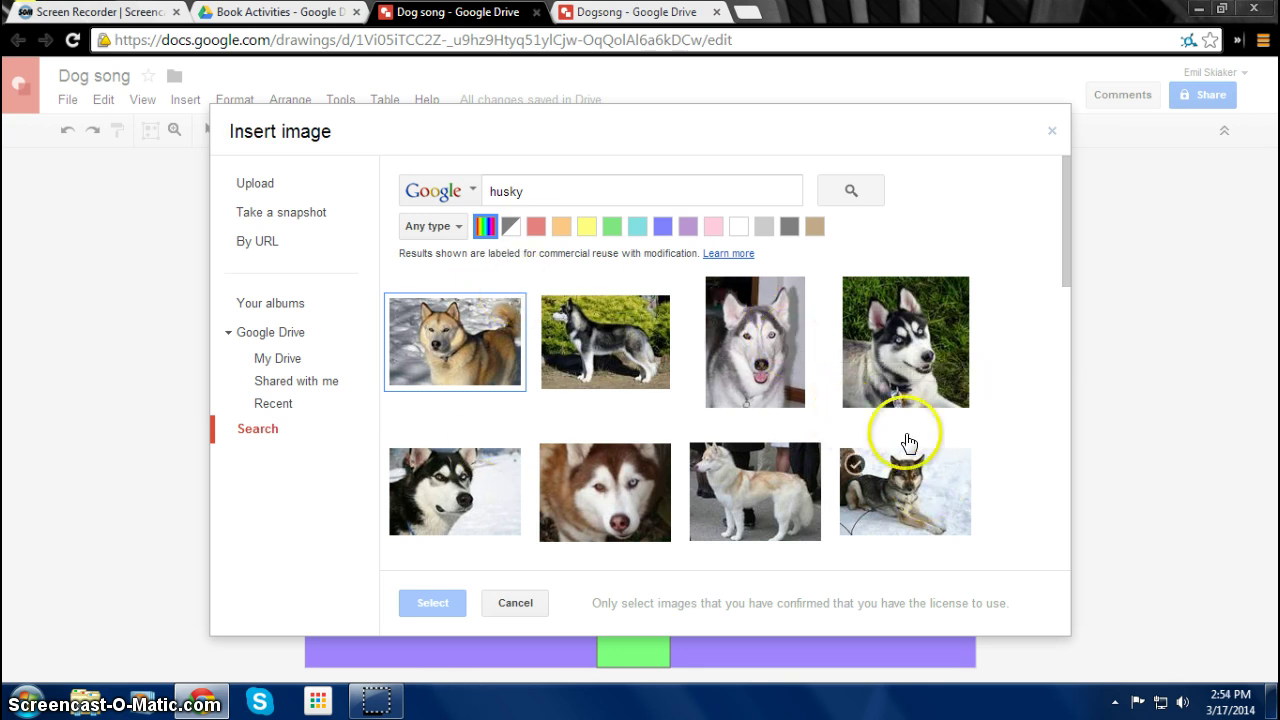
{"action": "left_click", "coordinate": [895, 332]}
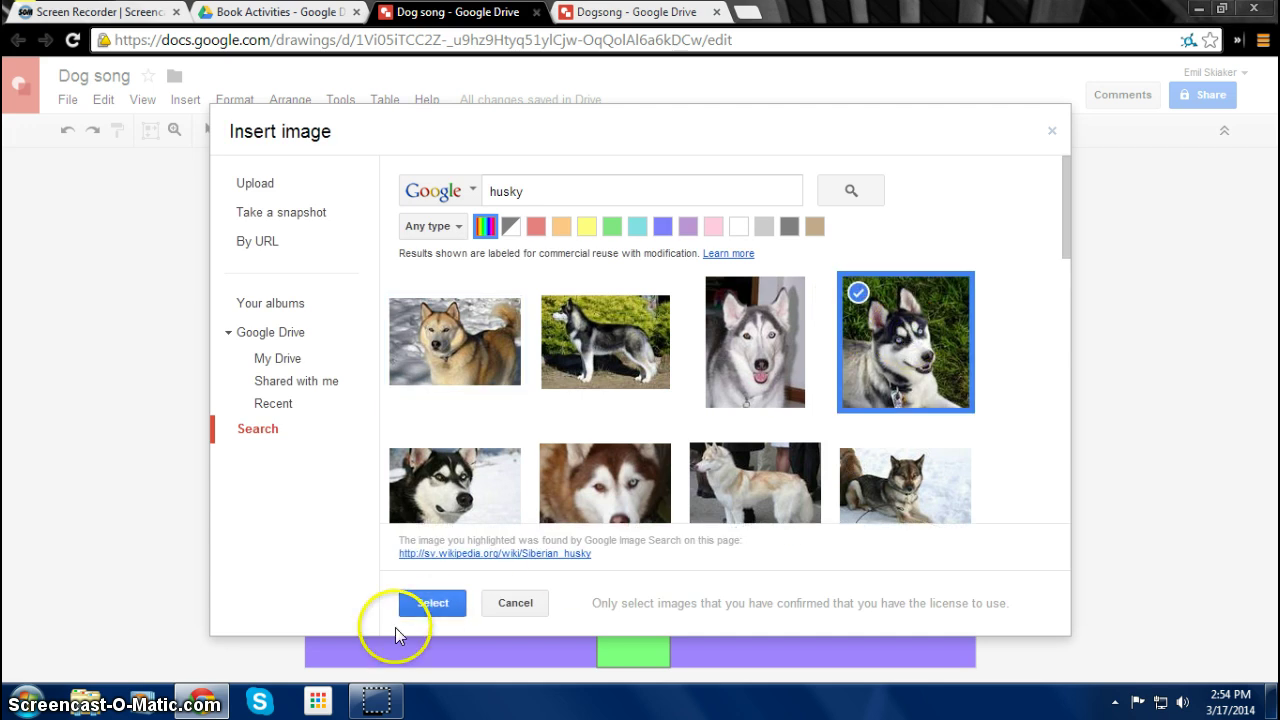
{"action": "left_click", "coordinate": [431, 603]}
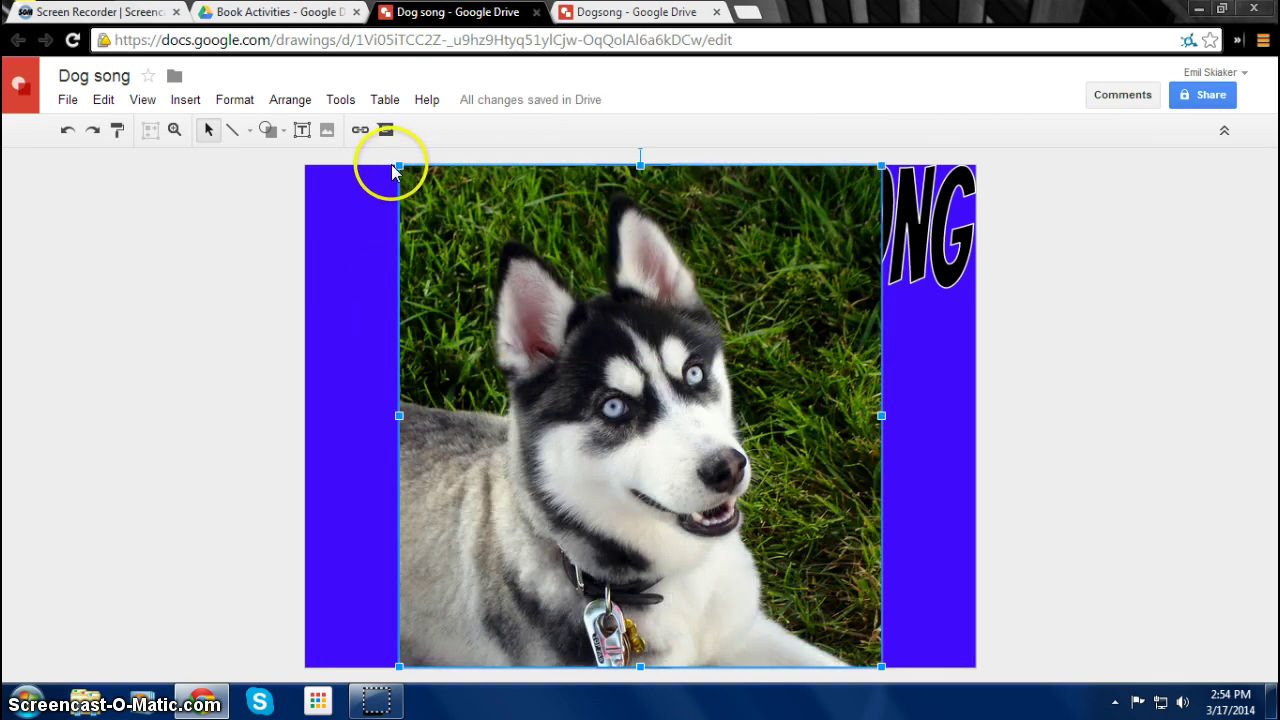
Resize and position the husky photo under the title, spanning from the green spine to the right edge.
{"action": "left_click_drag", "start_coordinate": [399, 167], "coordinate": [883, 466]}
{"action": "left_click_drag", "start_coordinate": [914, 537], "coordinate": [763, 393]}
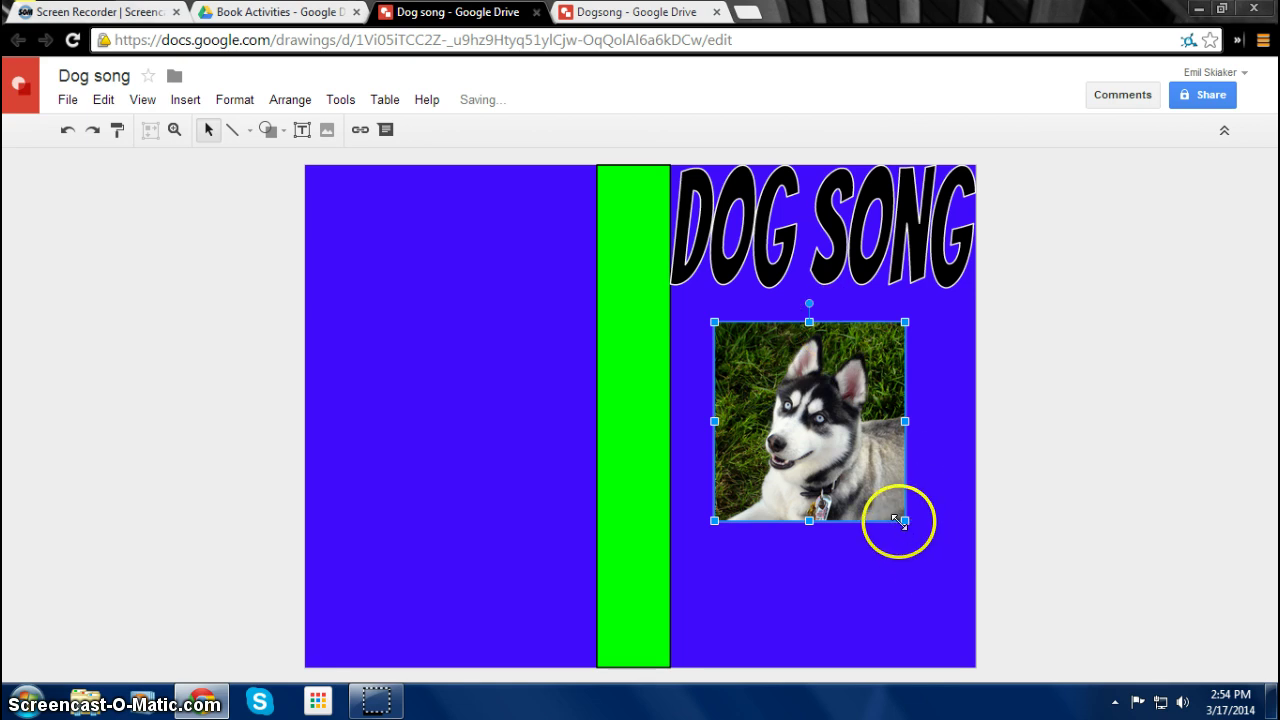
{"action": "left_click_drag", "start_coordinate": [904, 520], "coordinate": [819, 538]}
{"action": "left_click_drag", "start_coordinate": [980, 321], "coordinate": [962, 338]}
{"action": "mouse_move", "coordinate": [936, 395]}
{"action": "left_mouse_down"}
{"action": "mouse_move", "coordinate": [923, 366]}
{"action": "mouse_move", "coordinate": [934, 380]}
{"action": "left_mouse_up"}
{"action": "mouse_move", "coordinate": [957, 609]}
{"action": "left_mouse_down"}
{"action": "mouse_move", "coordinate": [968, 620]}
{"action": "mouse_move", "coordinate": [951, 598]}
{"action": "left_mouse_up"}
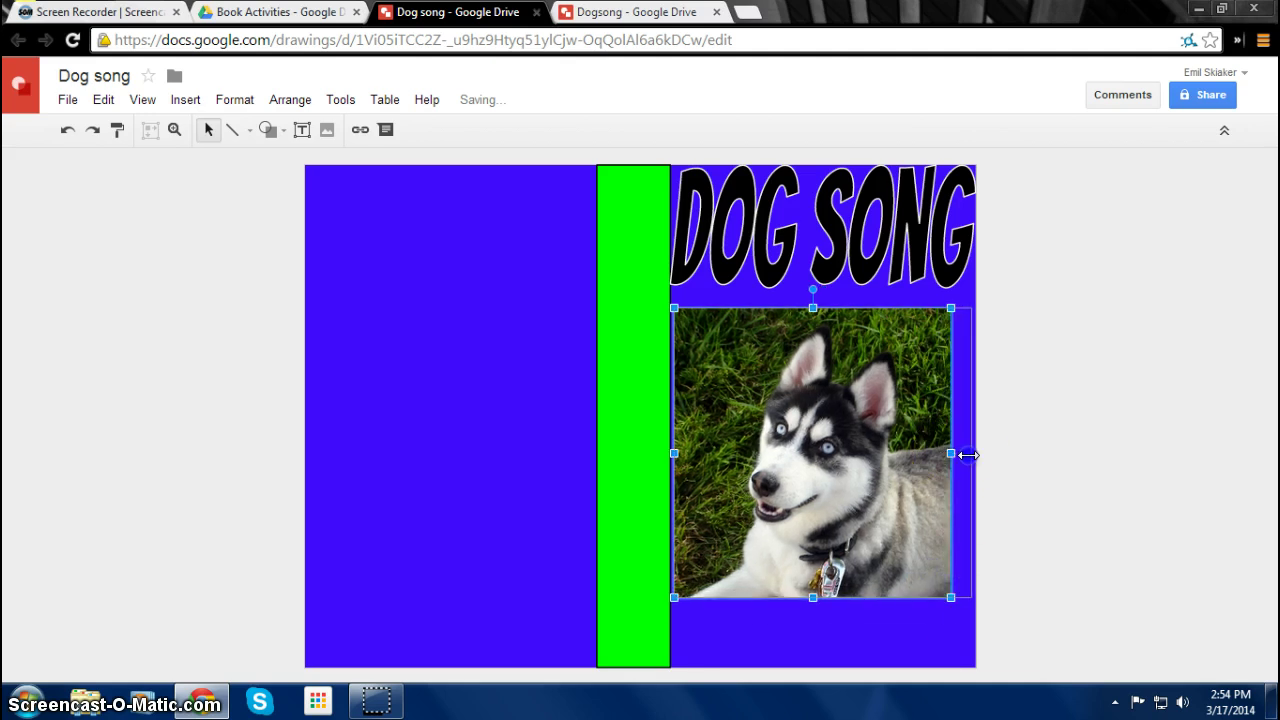
{"action": "left_click_drag", "start_coordinate": [968, 455], "coordinate": [900, 443]}
{"action": "left_click", "coordinate": [1099, 389]}
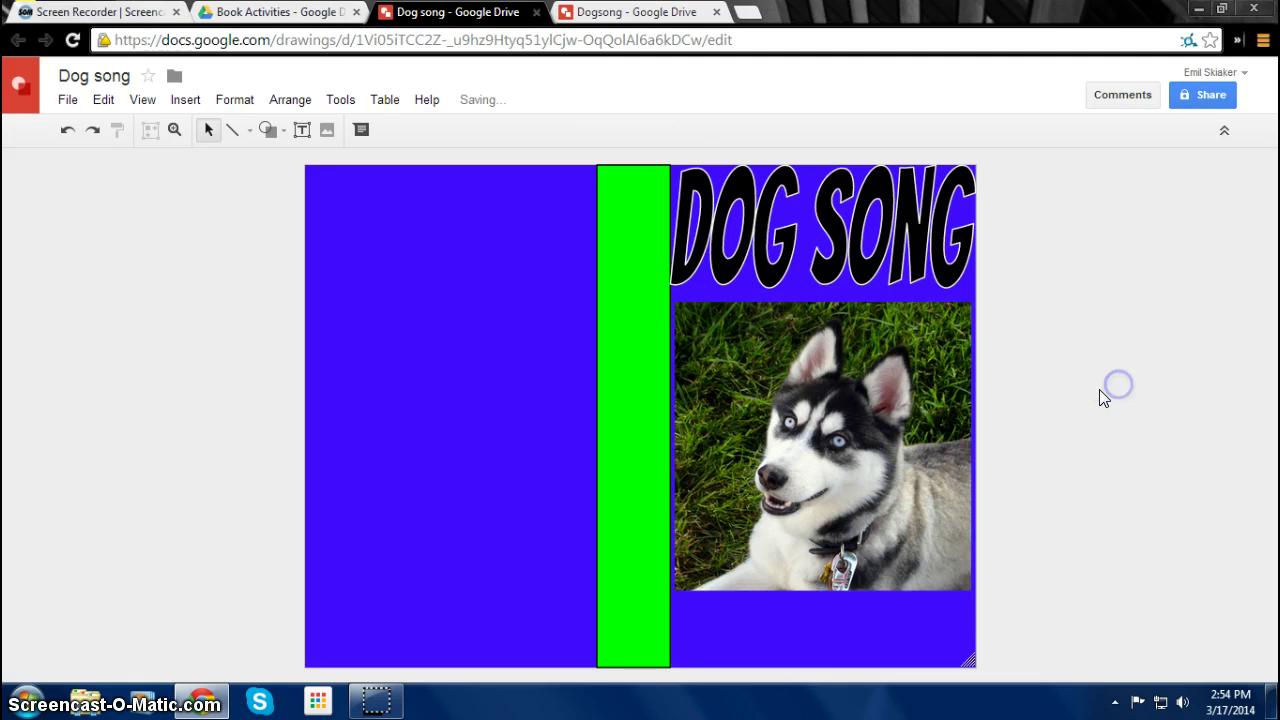
Draw a text box below the husky photo and select the full author name.
{"action": "left_click", "coordinate": [303, 131]}
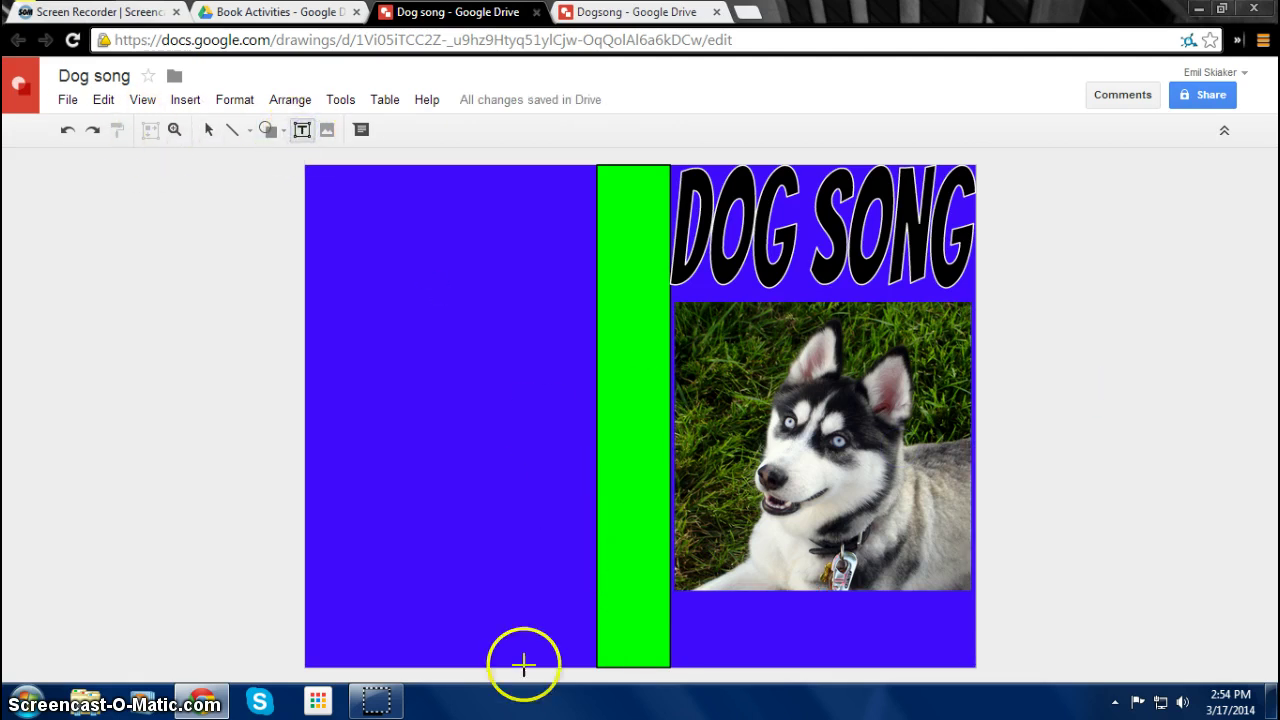
{"action": "left_click", "coordinate": [686, 599]}
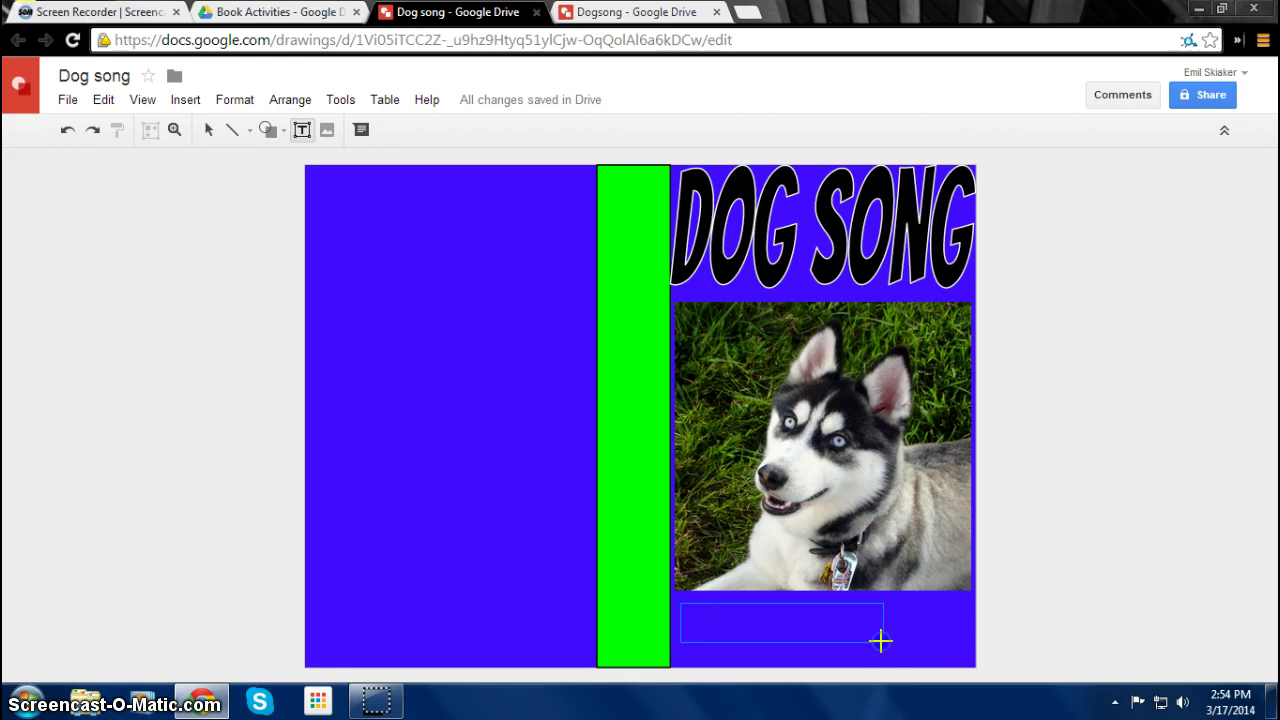
{"action": "left_click_drag", "start_coordinate": [914, 642], "coordinate": [934, 645]}
{"action": "left_click", "coordinate": [766, 629]}
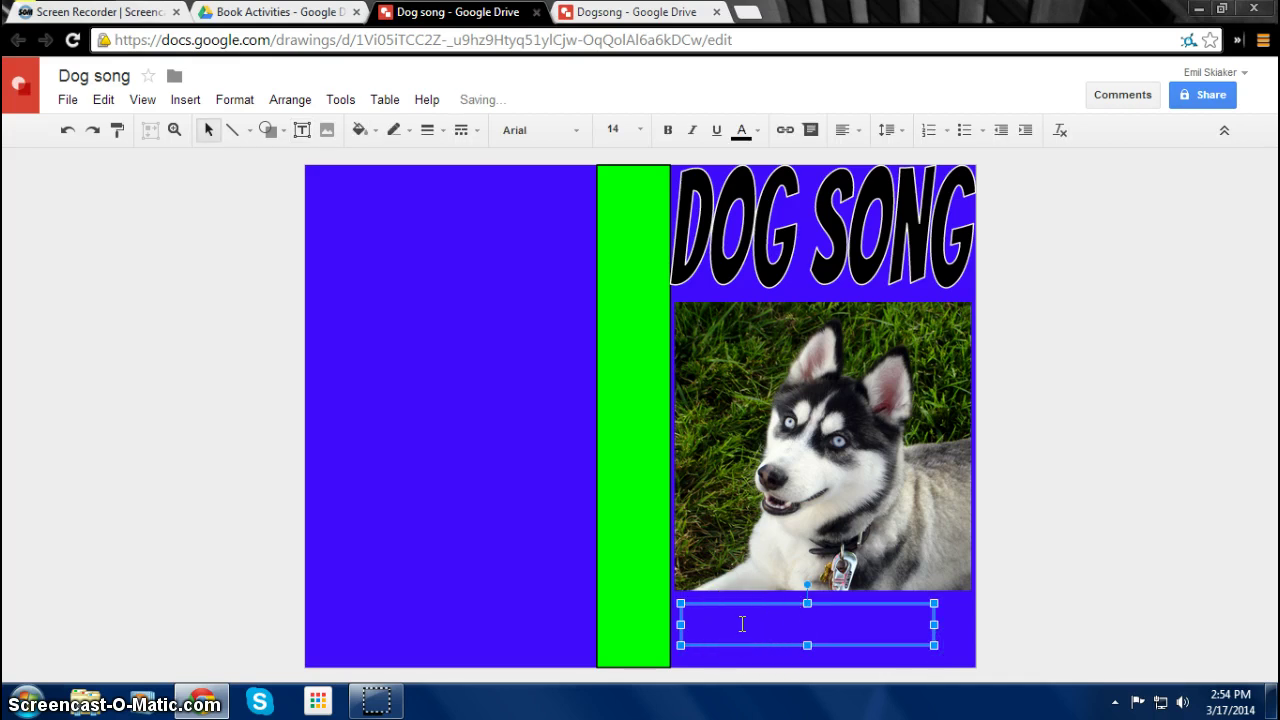
{"action": "left_click", "coordinate": [674, 590]}
{"action": "double_click", "coordinate": [754, 620]}
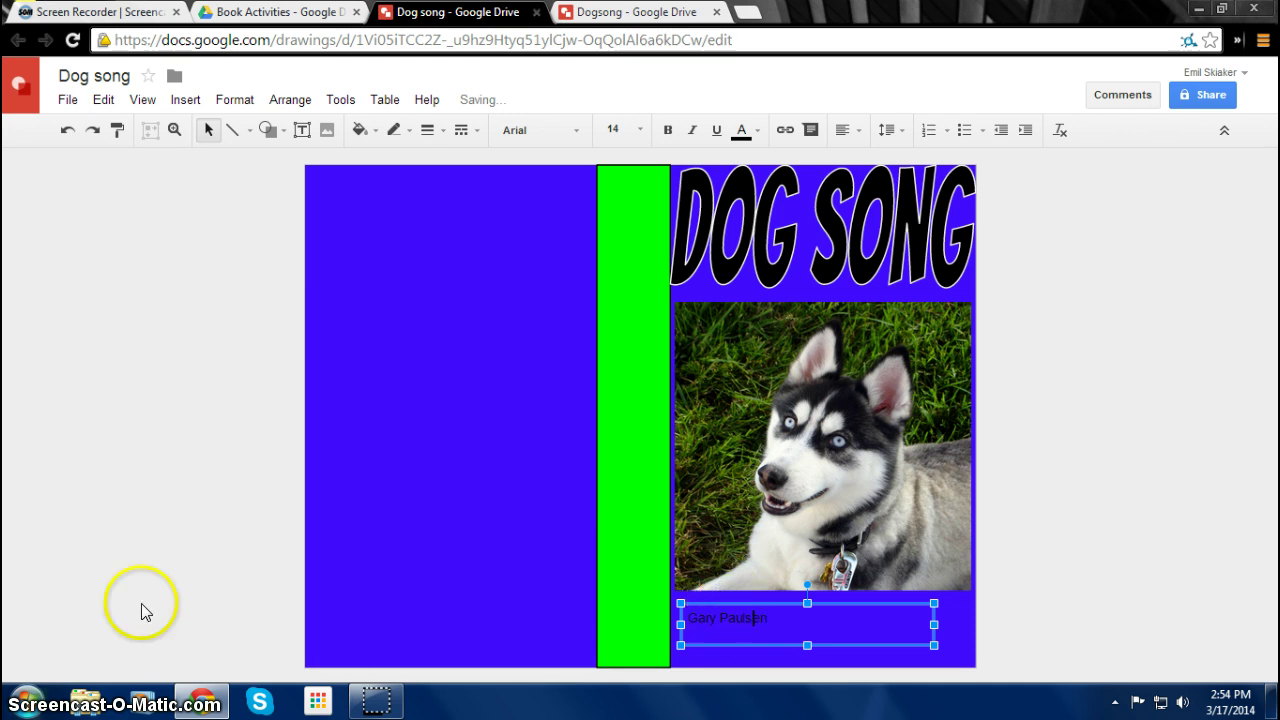
{"action": "left_click_drag", "start_coordinate": [775, 621], "coordinate": [697, 626]}
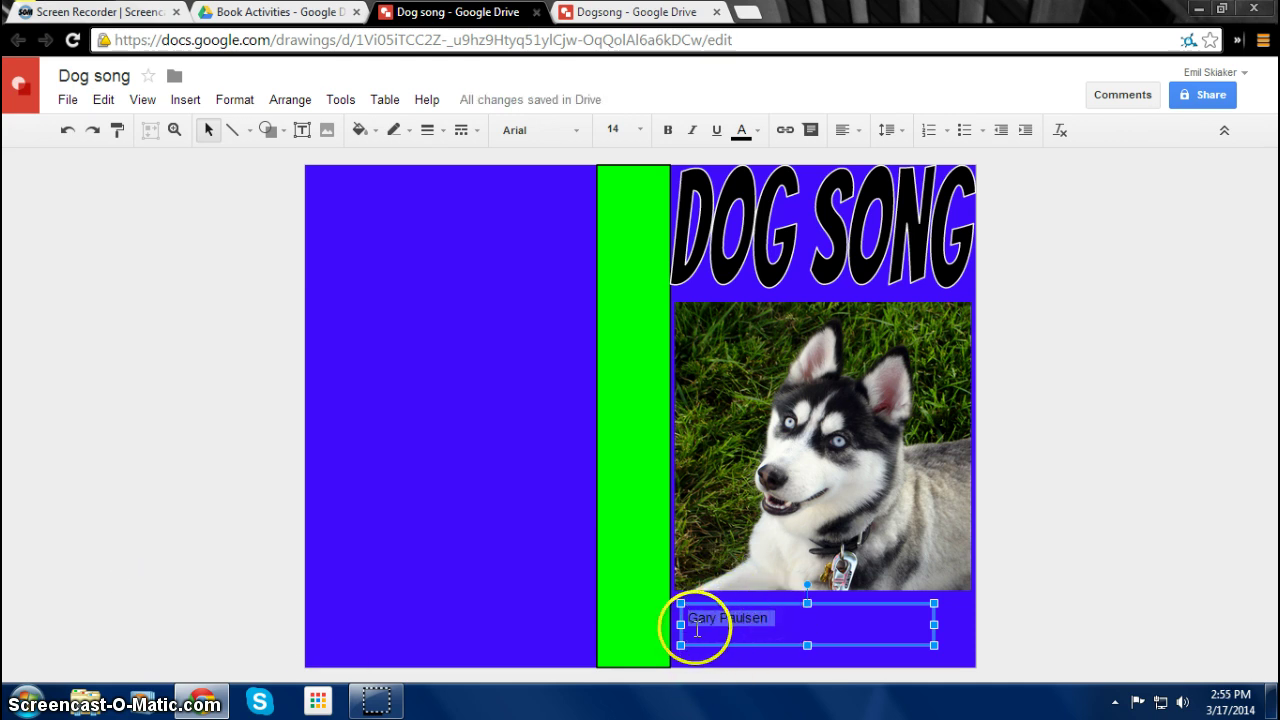
Set the author name to 24 pt and colour it green.
{"action": "left_click", "coordinate": [638, 131]}
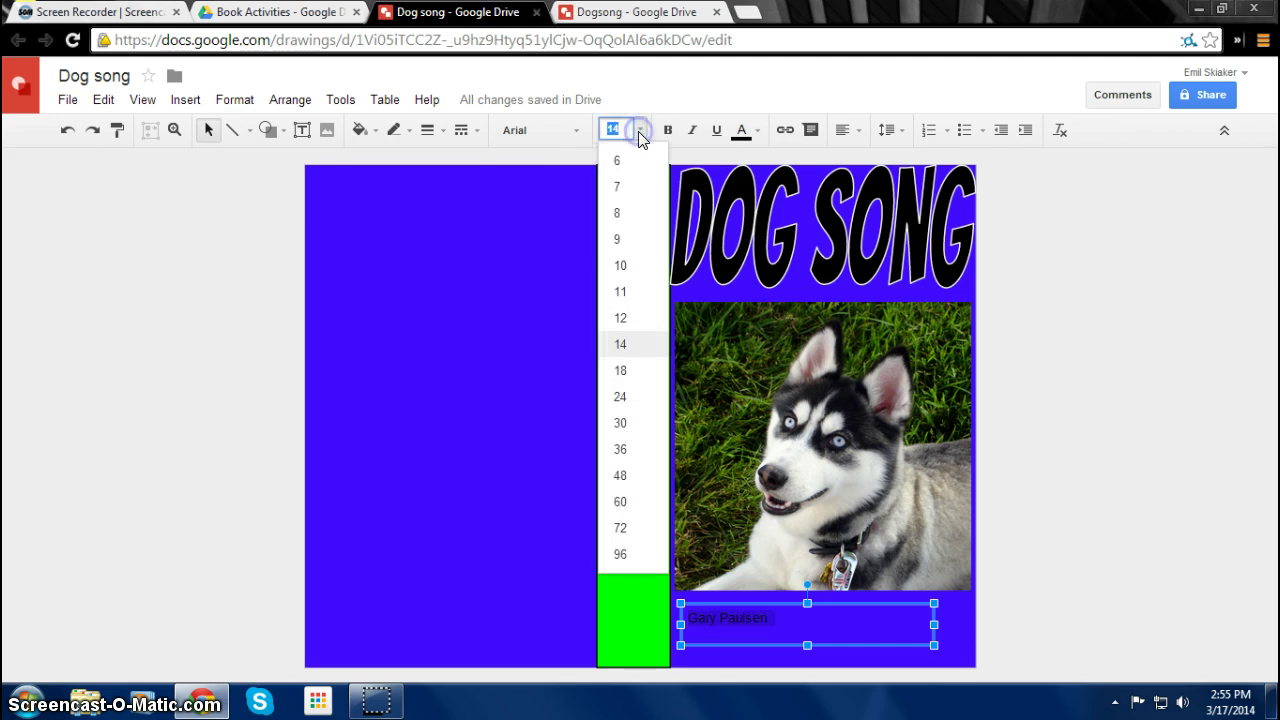
{"action": "left_click", "coordinate": [630, 396]}
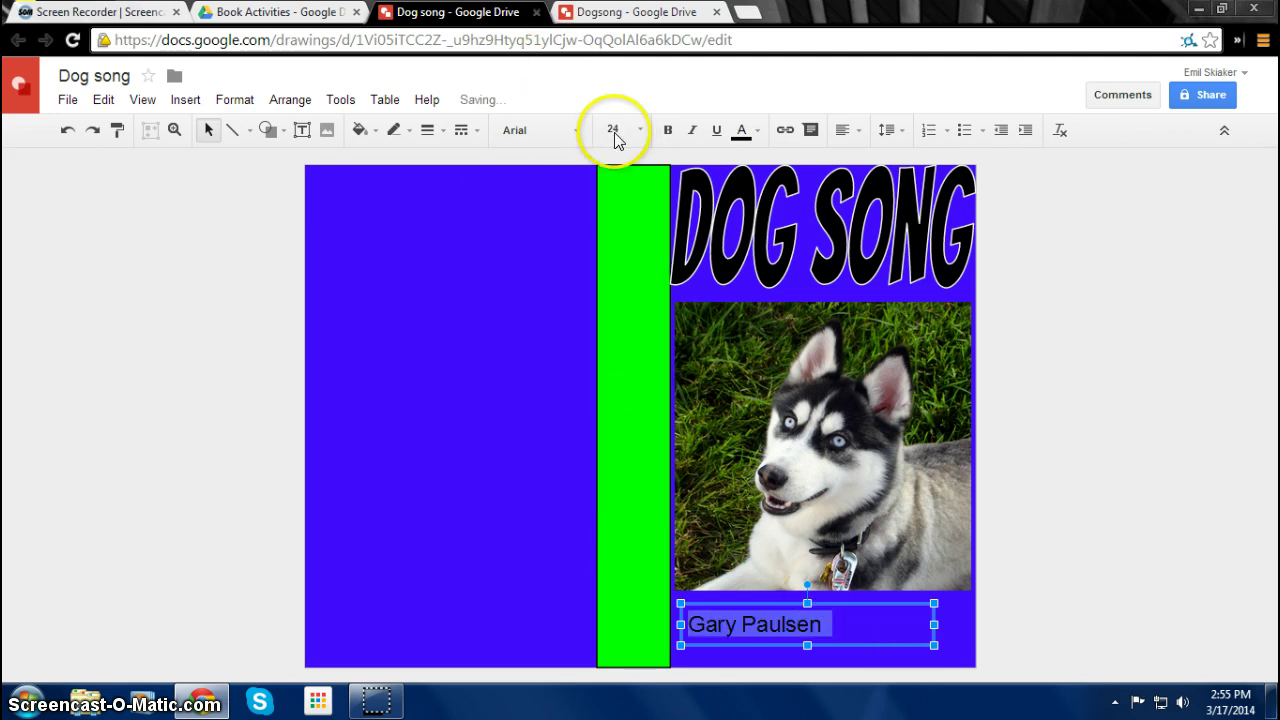
{"action": "left_click", "coordinate": [742, 138]}
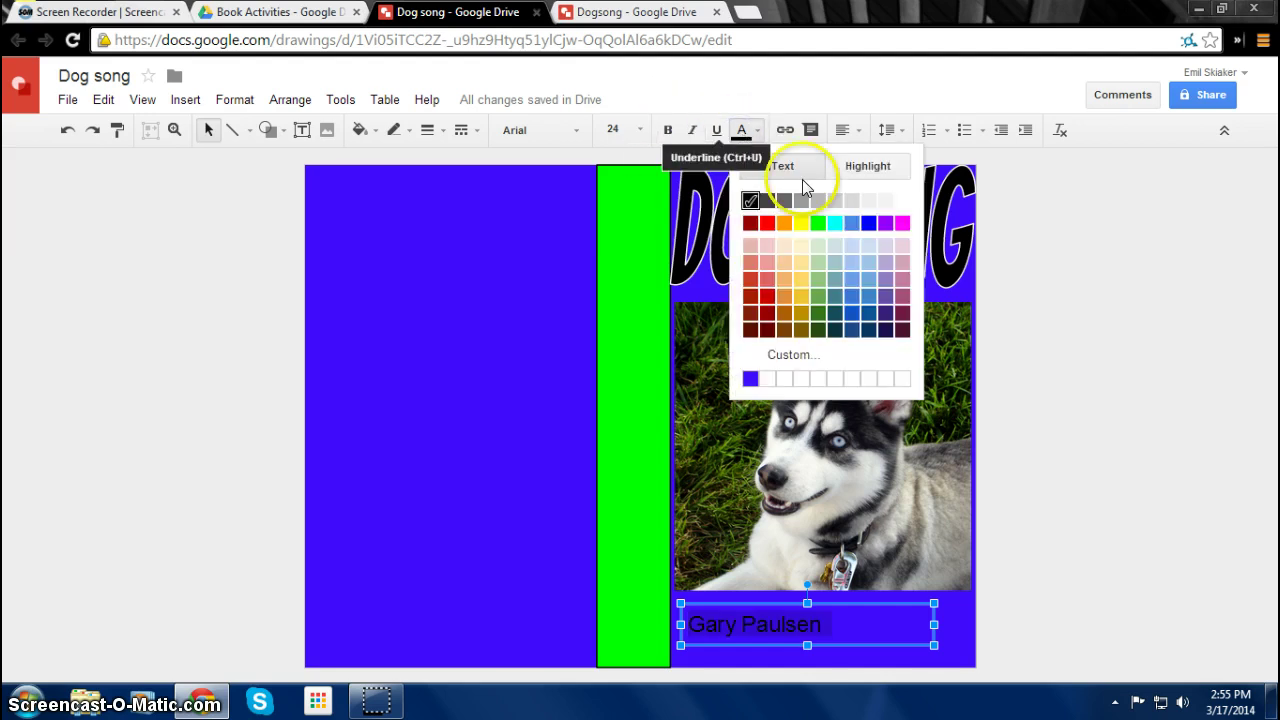
{"action": "left_click", "coordinate": [818, 222]}
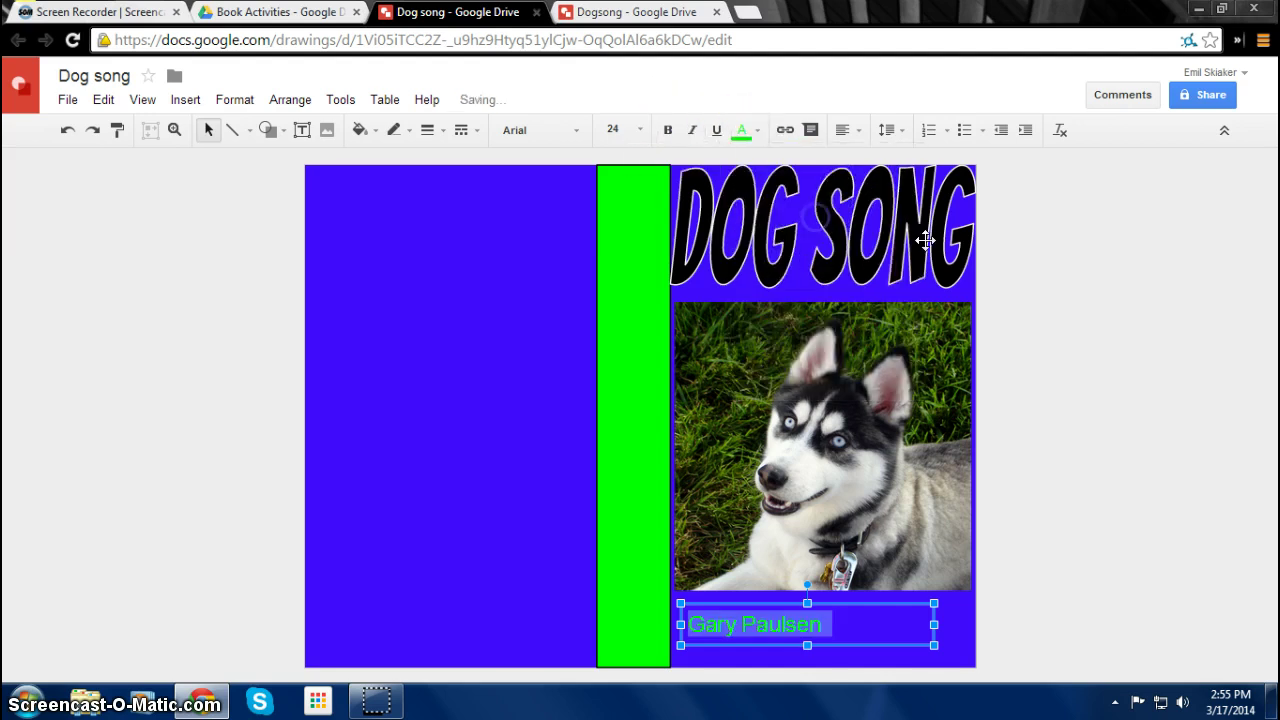
{"action": "left_click", "coordinate": [1220, 412]}
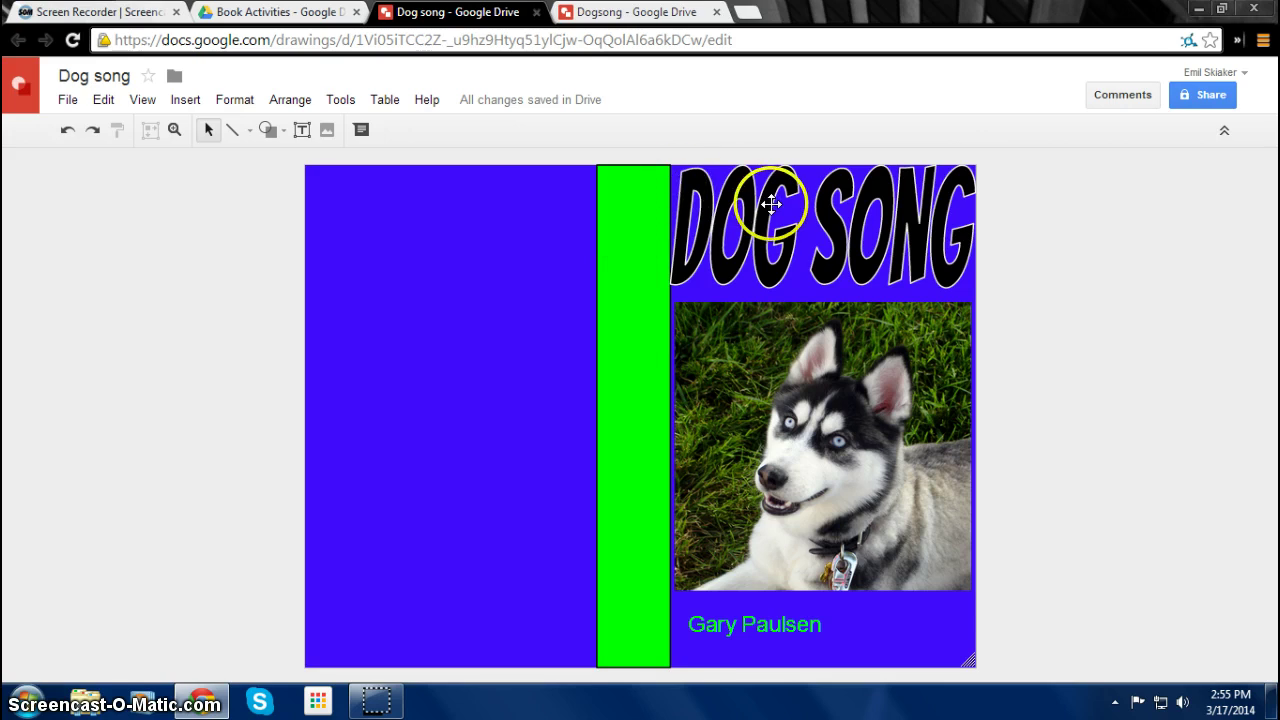
Draw a new text box for the Dog Song title.
{"action": "left_click", "coordinate": [629, 251]}
{"action": "left_click", "coordinate": [398, 210]}
{"action": "left_click", "coordinate": [483, 197]}
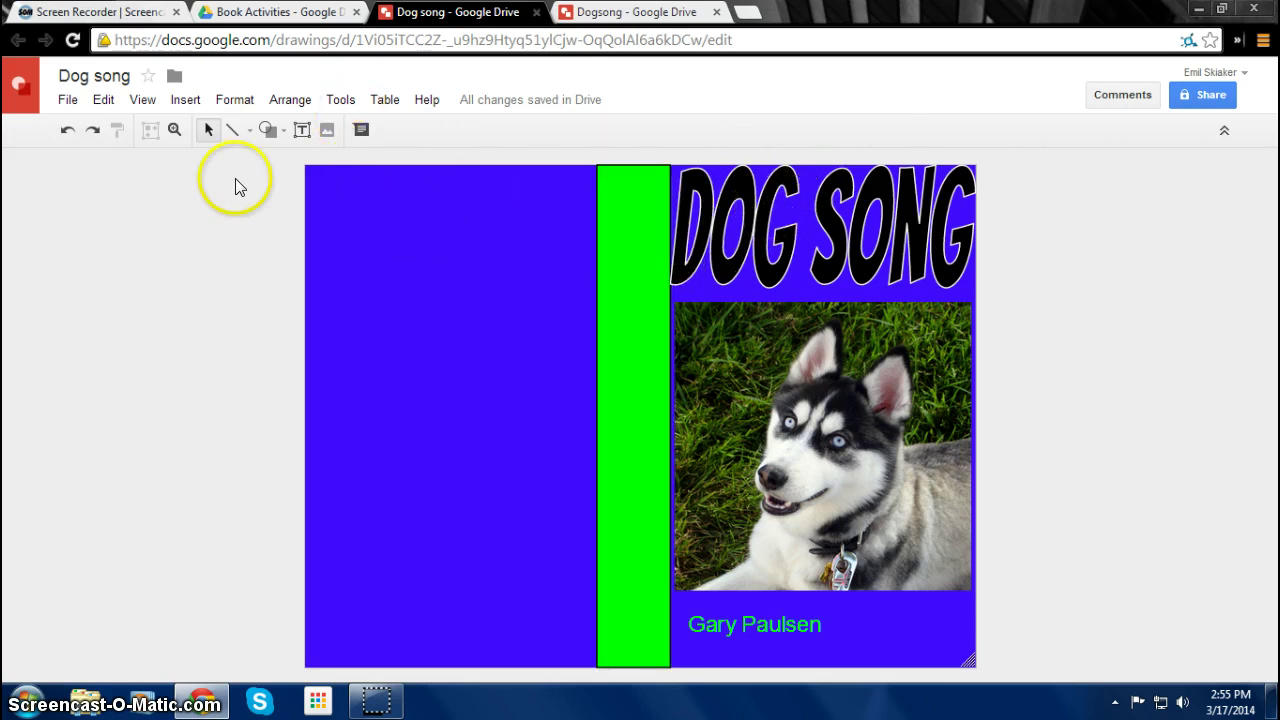
{"action": "left_click", "coordinate": [301, 130]}
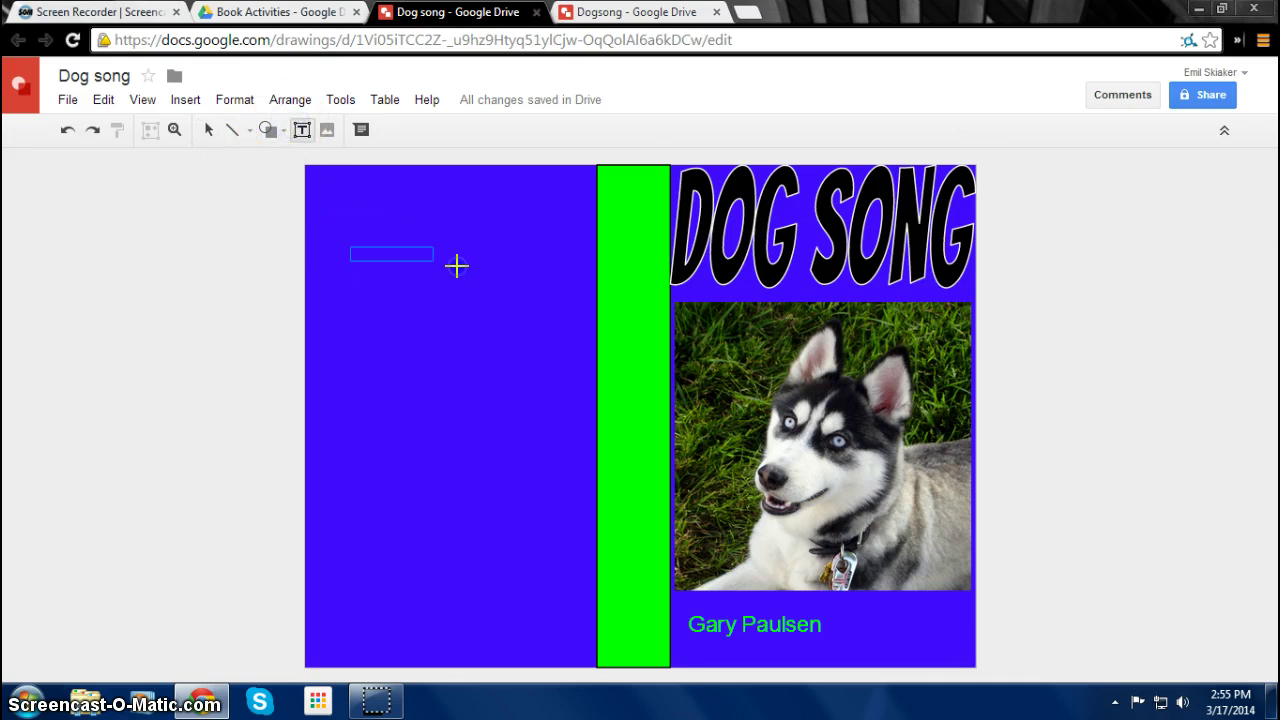
{"action": "left_click_drag", "start_coordinate": [563, 272], "coordinate": [573, 272]}
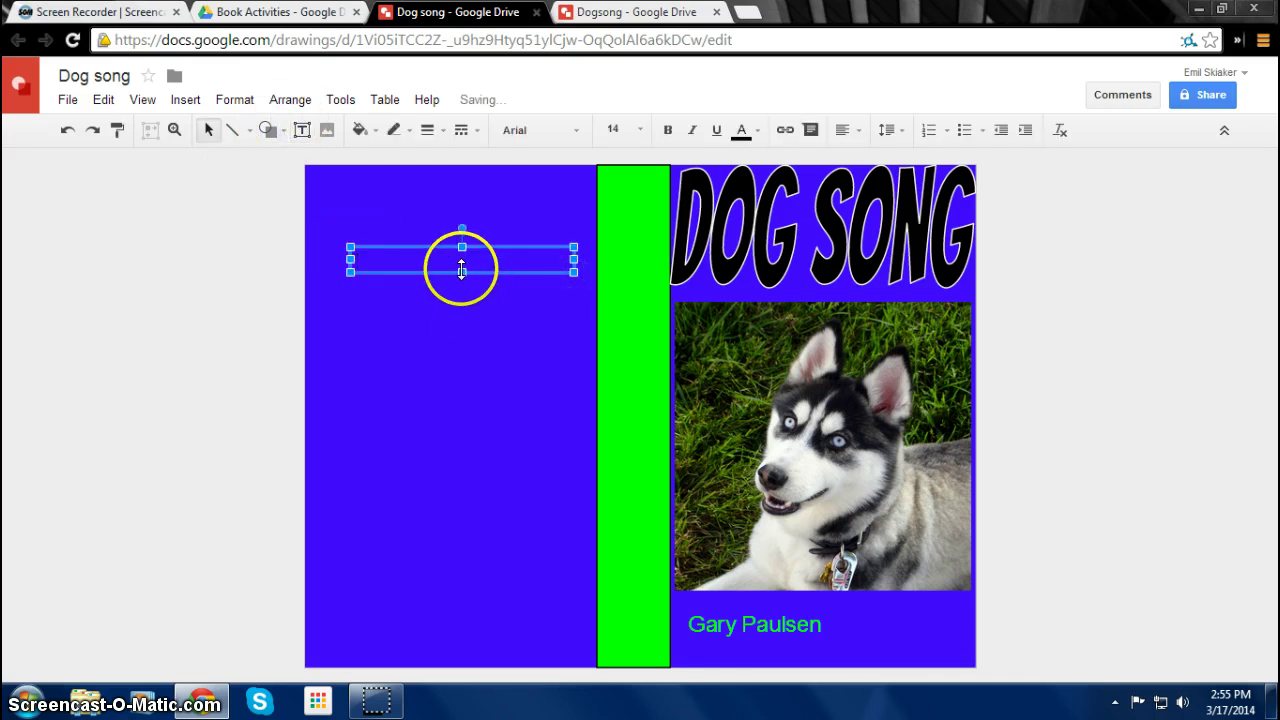
{"action": "left_click_drag", "start_coordinate": [462, 272], "coordinate": [462, 288]}
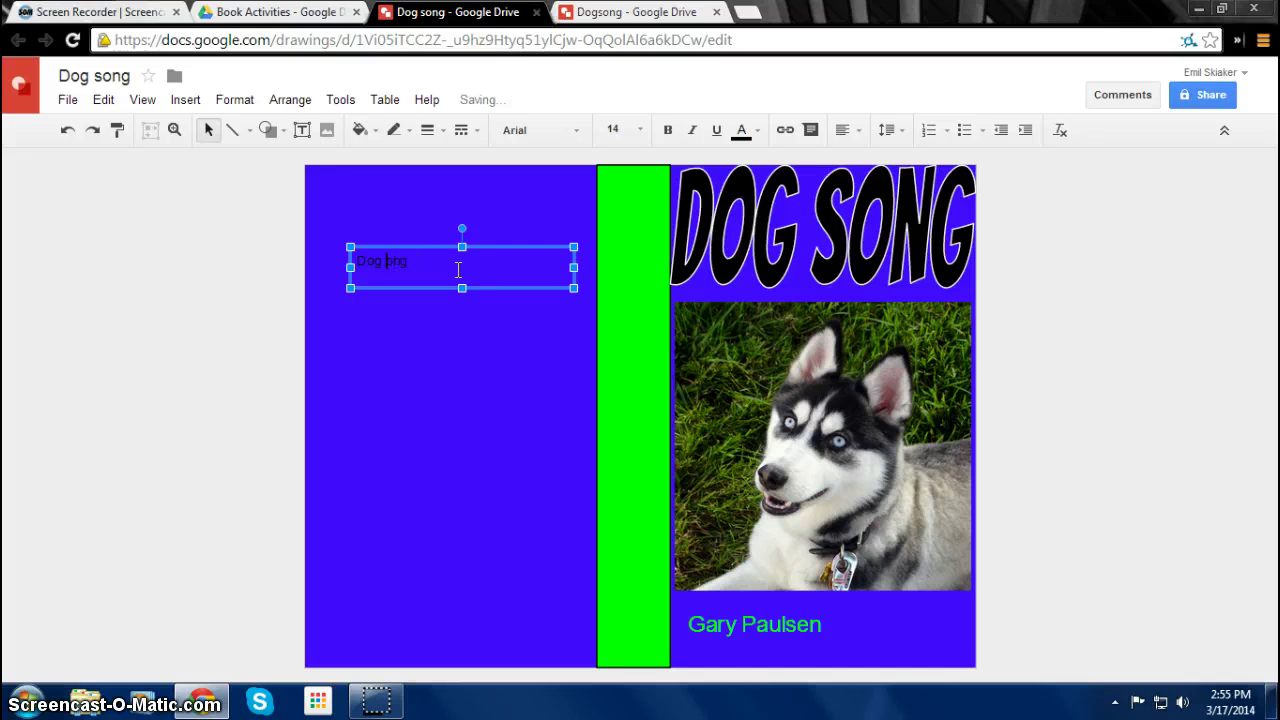
Set the Dog Song title to size 36 and rotate it to run vertically on the spine.
{"action": "left_click", "coordinate": [414, 263]}
{"action": "left_click", "coordinate": [391, 251]}
{"action": "left_click", "coordinate": [491, 245]}
{"action": "left_click", "coordinate": [407, 265]}
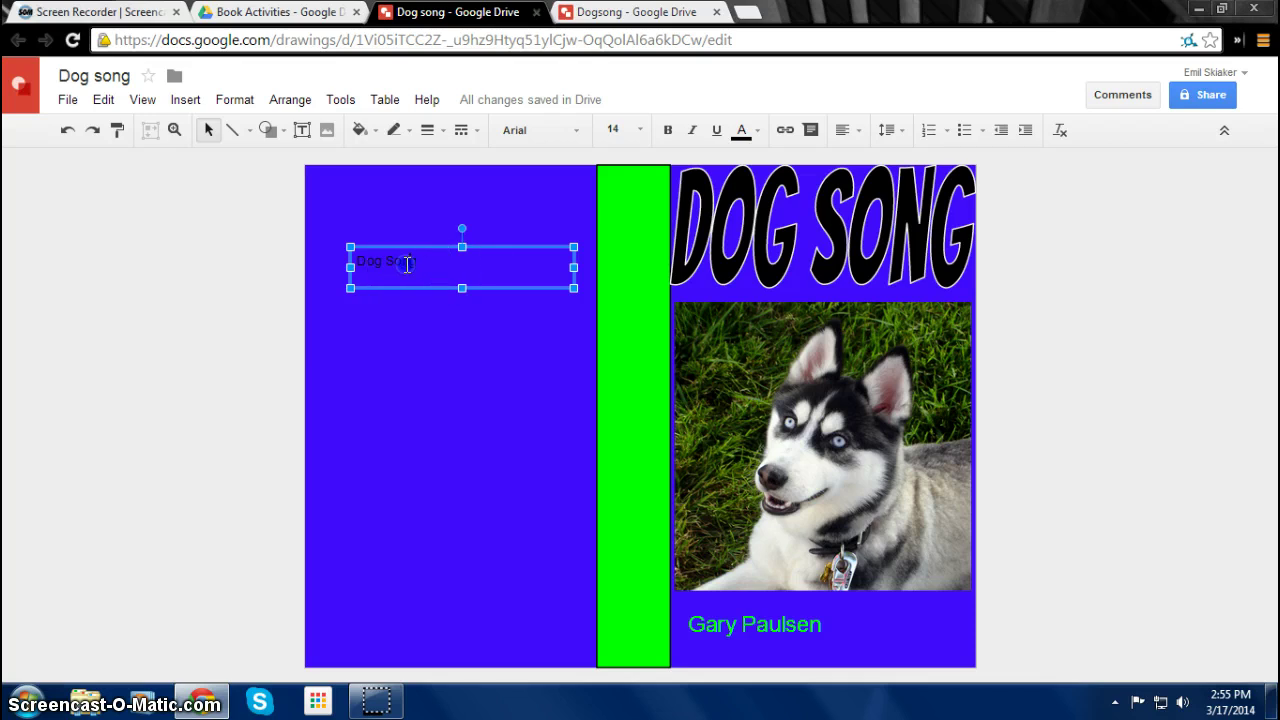
{"action": "key", "text": "ctrl+a"}
{"action": "left_click", "coordinate": [614, 130]}
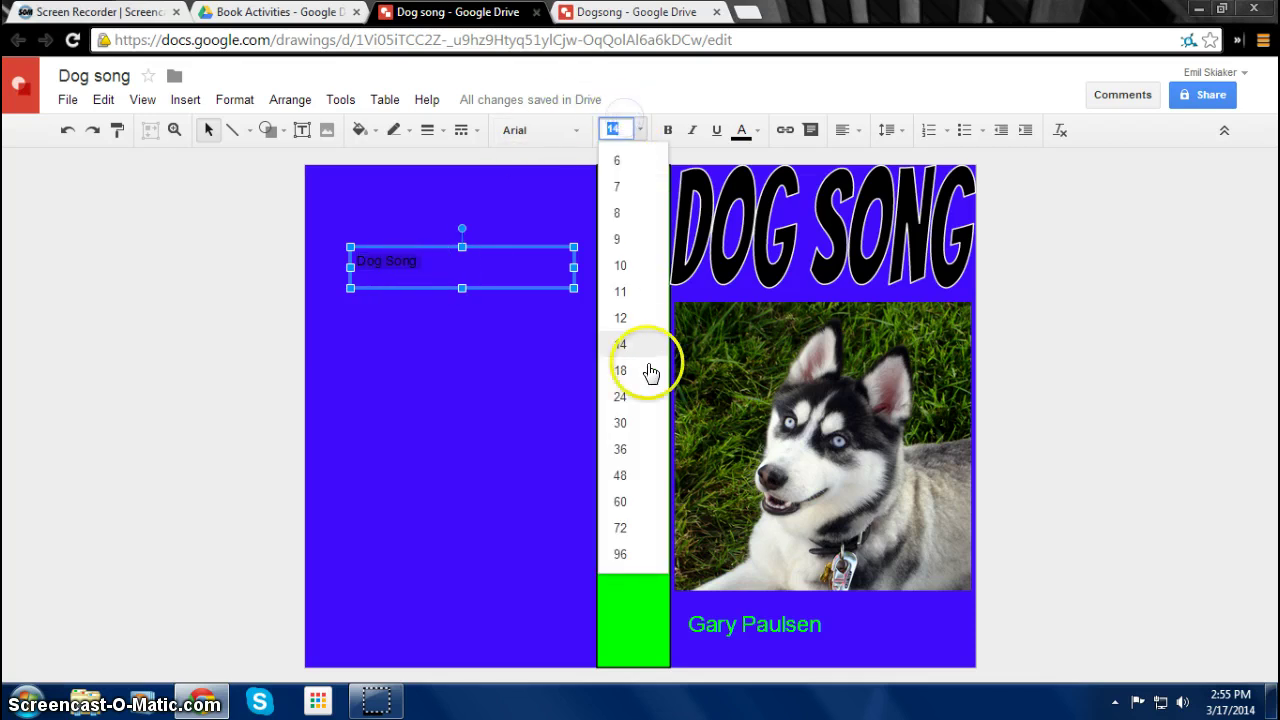
{"action": "left_click", "coordinate": [621, 446]}
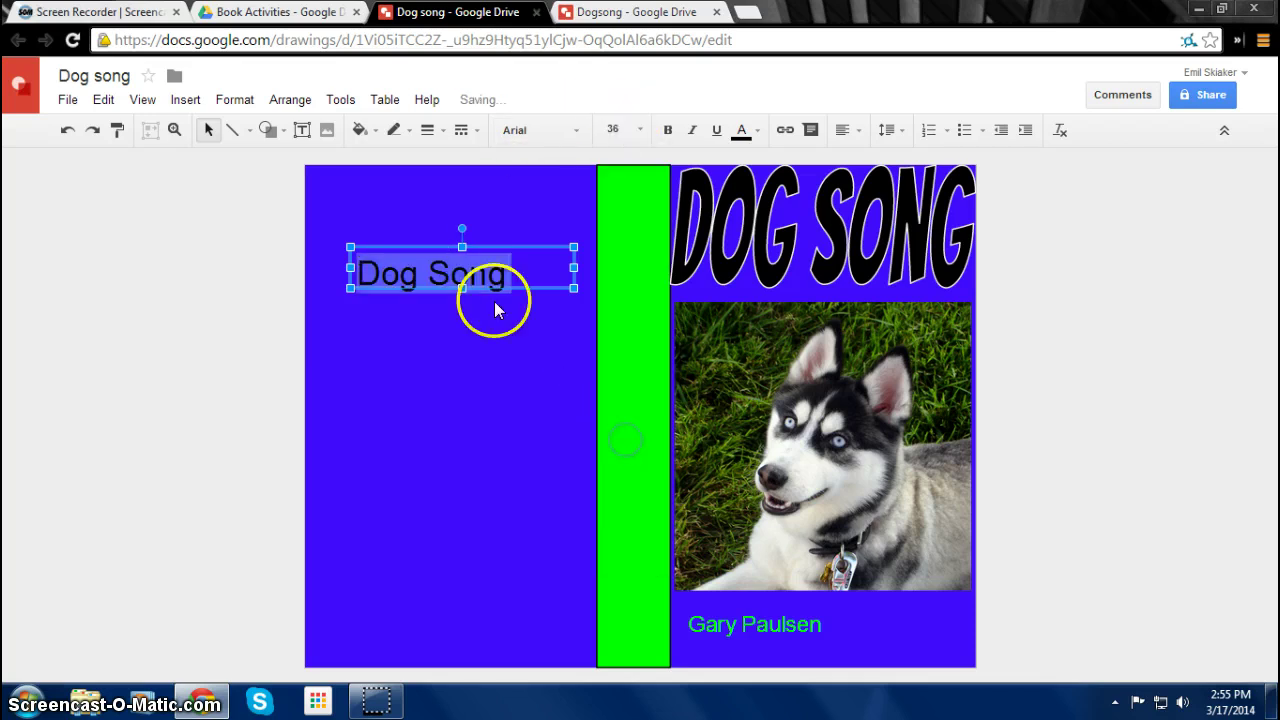
{"action": "left_click_drag", "start_coordinate": [462, 228], "coordinate": [651, 266]}
{"action": "left_click", "coordinate": [459, 265]}
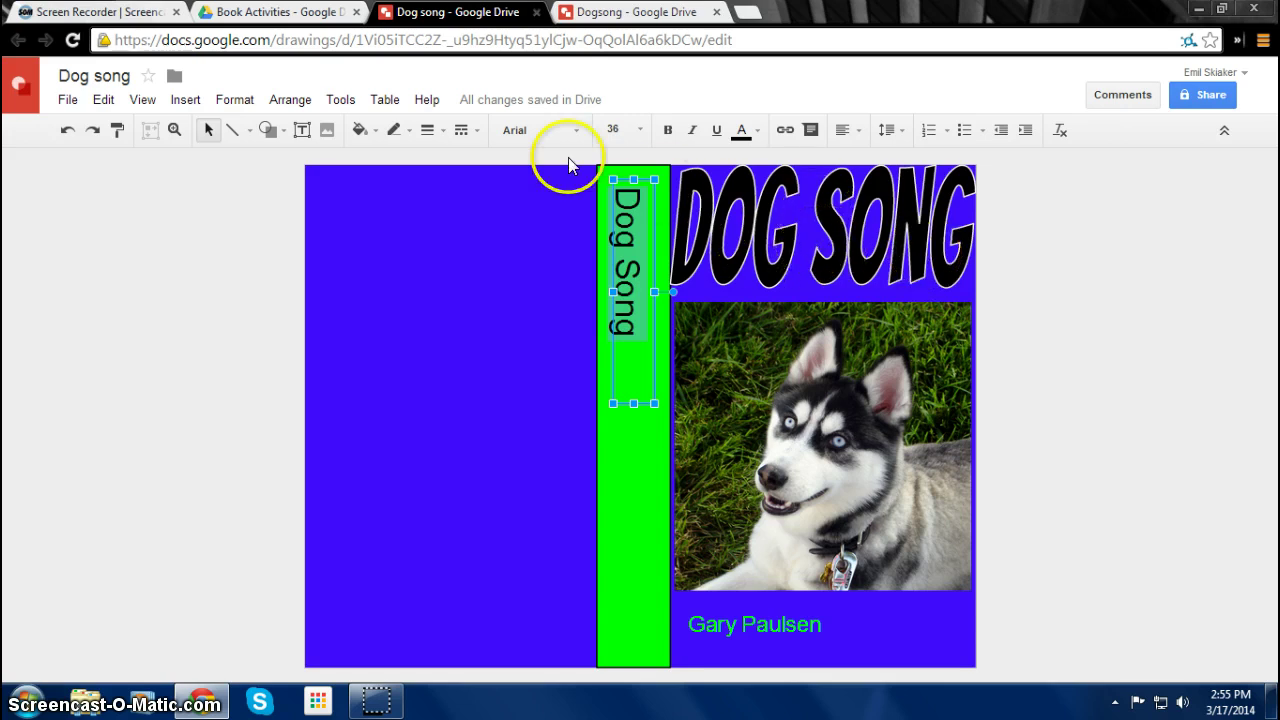
Set the spine title to Bangers, lengthen its box, and draw a text box below Gary Paulsen.
{"action": "left_click", "coordinate": [537, 132]}
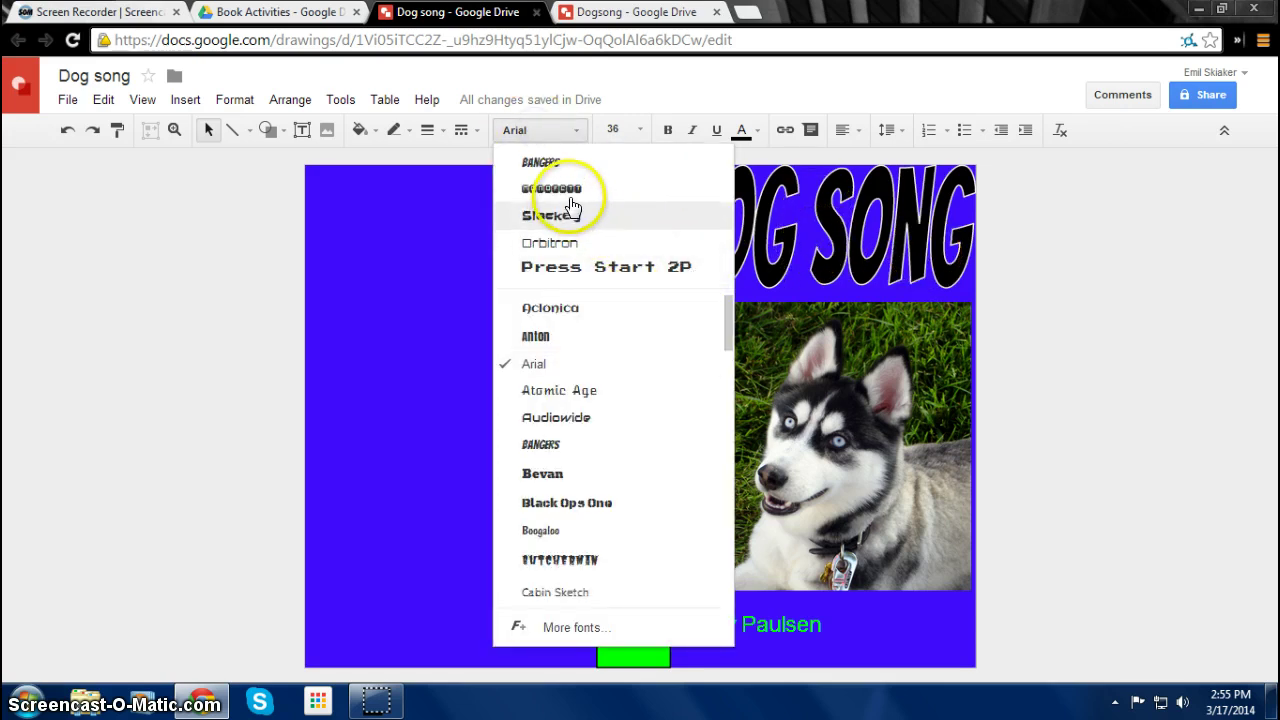
{"action": "left_click", "coordinate": [558, 163]}
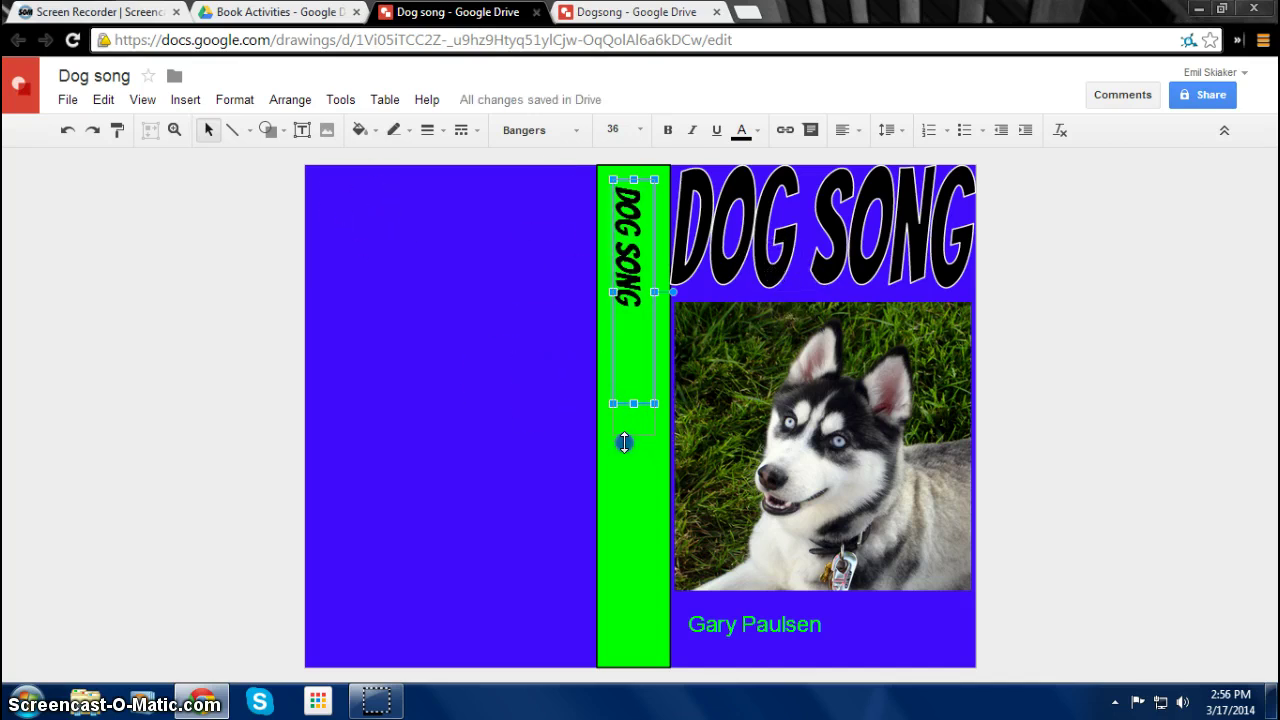
{"action": "mouse_move", "coordinate": [613, 329]}
{"action": "left_mouse_down"}
{"action": "mouse_move", "coordinate": [609, 251]}
{"action": "mouse_move", "coordinate": [618, 334]}
{"action": "mouse_move", "coordinate": [598, 330]}
{"action": "left_mouse_up"}
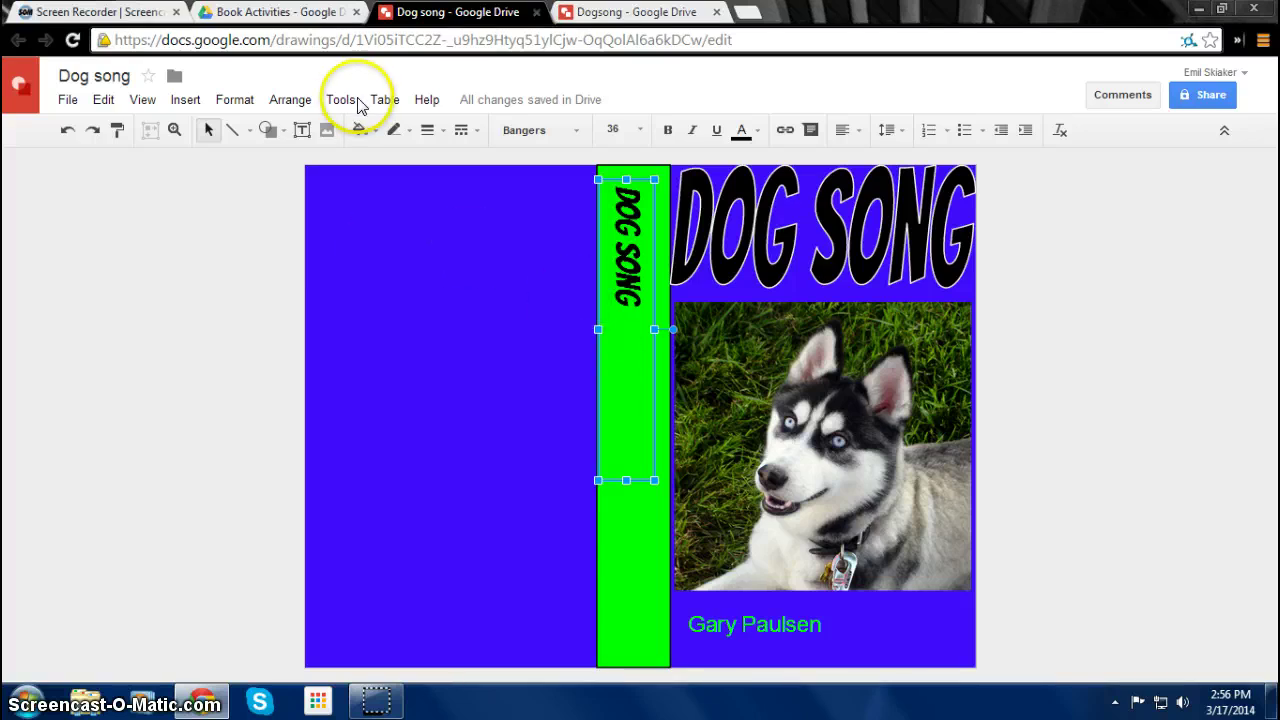
{"action": "left_click", "coordinate": [302, 130]}
{"action": "left_click_drag", "start_coordinate": [722, 638], "coordinate": [881, 666]}
Cut away the empty text box below Gary Paulsen.
{"action": "left_click", "coordinate": [827, 643]}
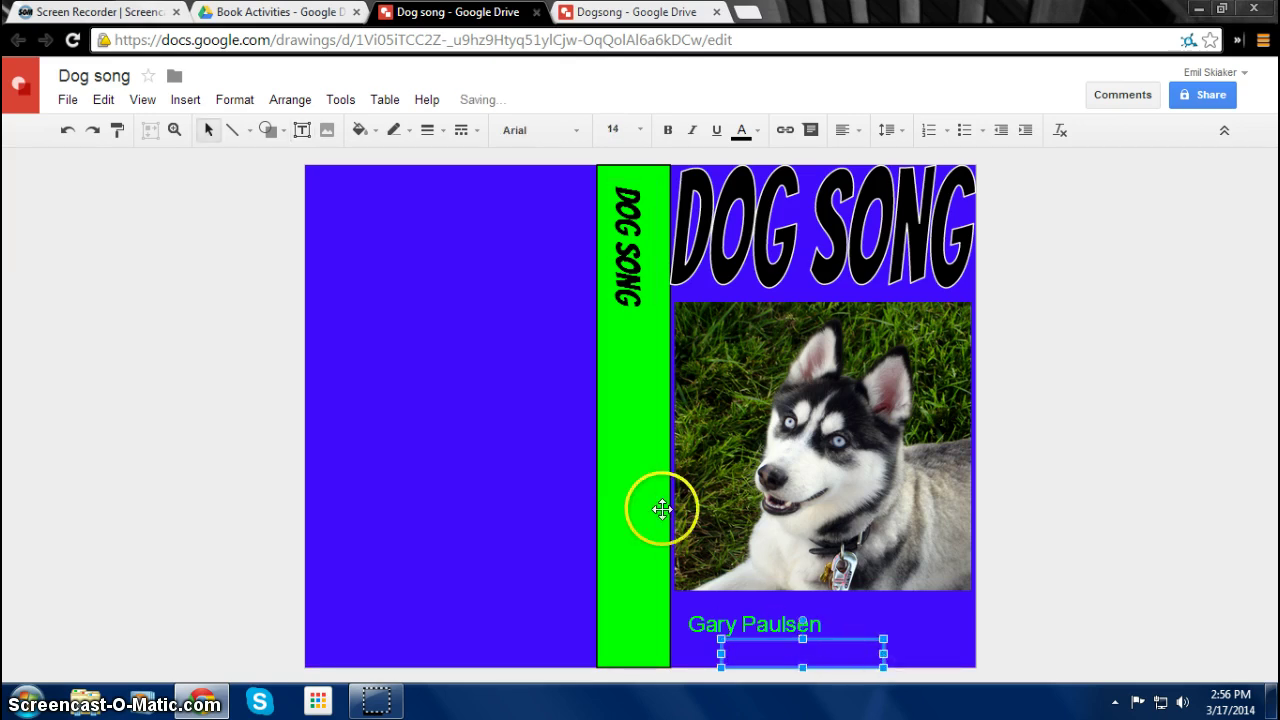
{"action": "right_click", "coordinate": [849, 644]}
{"action": "left_click", "coordinate": [919, 365]}
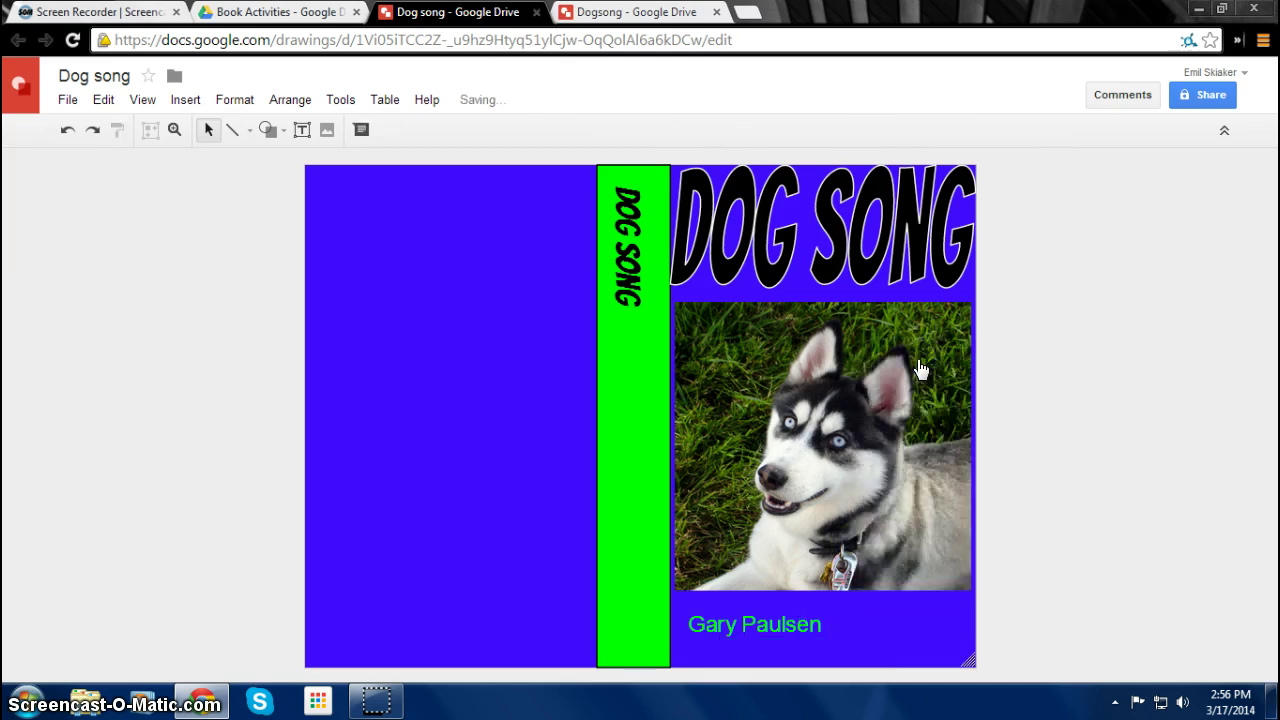
Search the Research panel for 'alladin publisher' and try placing the Aladdin logo on the cover.
{"action": "key", "text": "ctrl+alt+shift+i"}
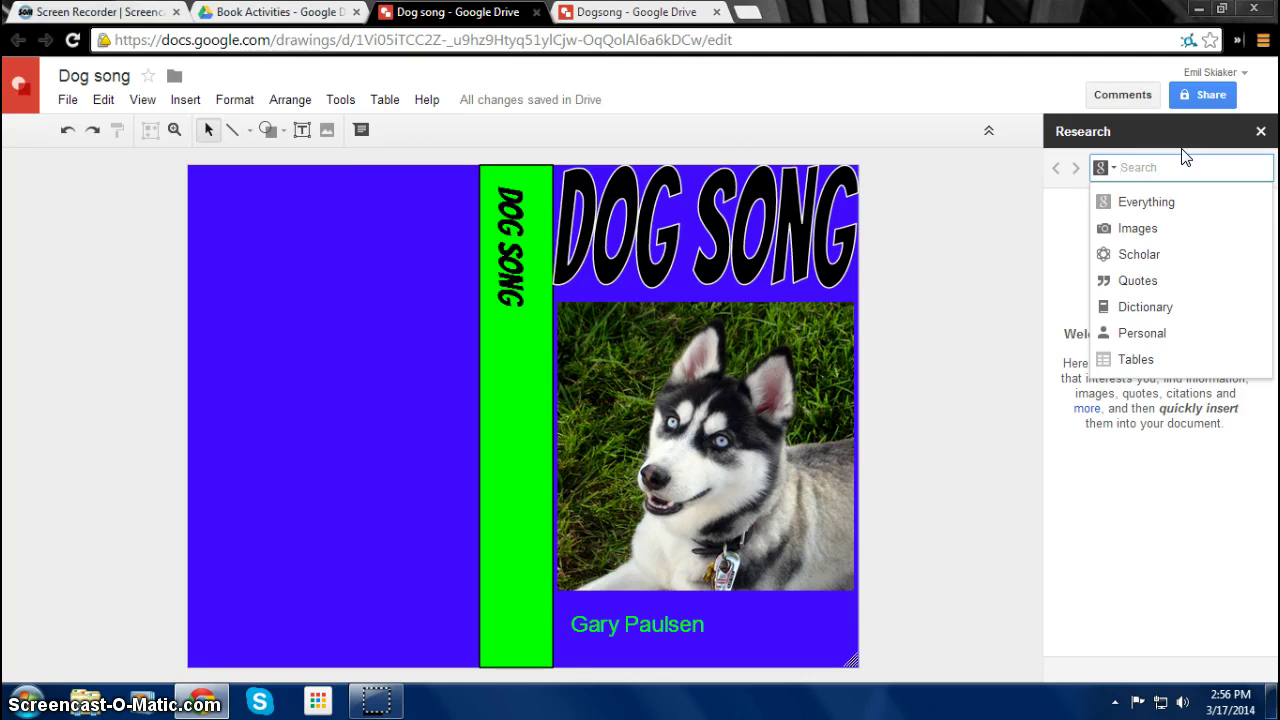
{"action": "type", "text": "alladin"}
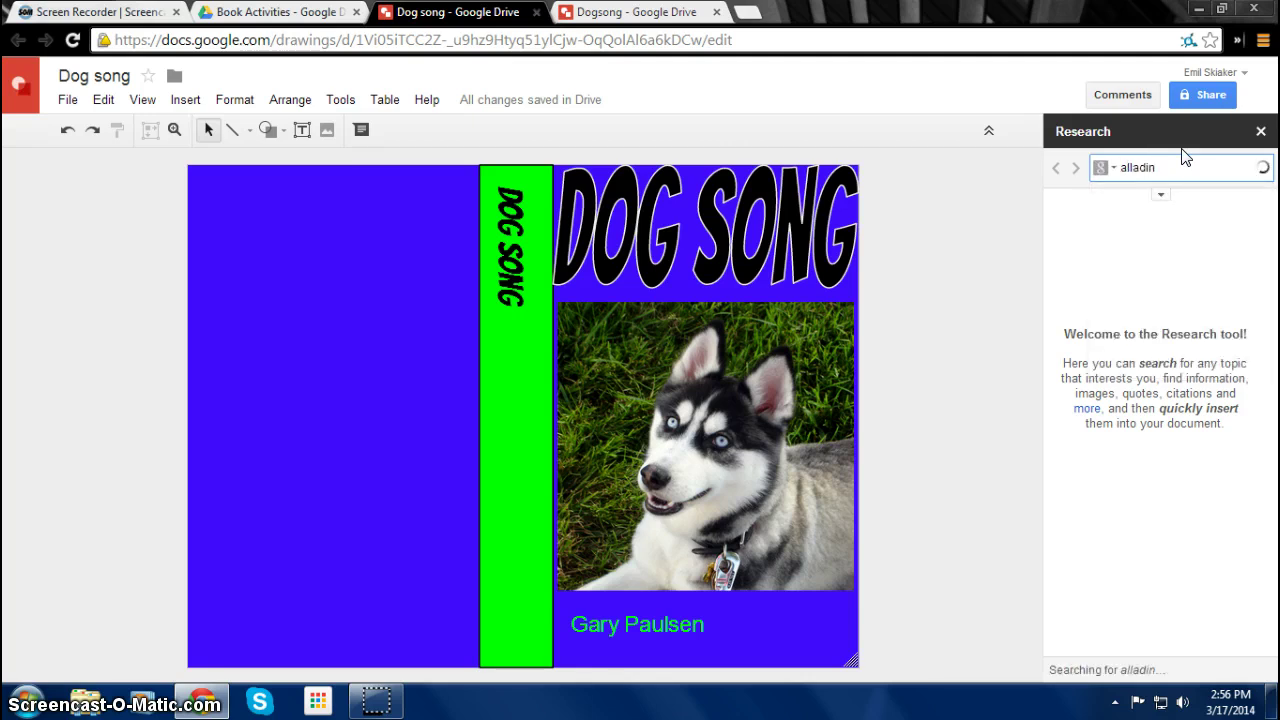
{"action": "left_click", "coordinate": [1180, 167]}
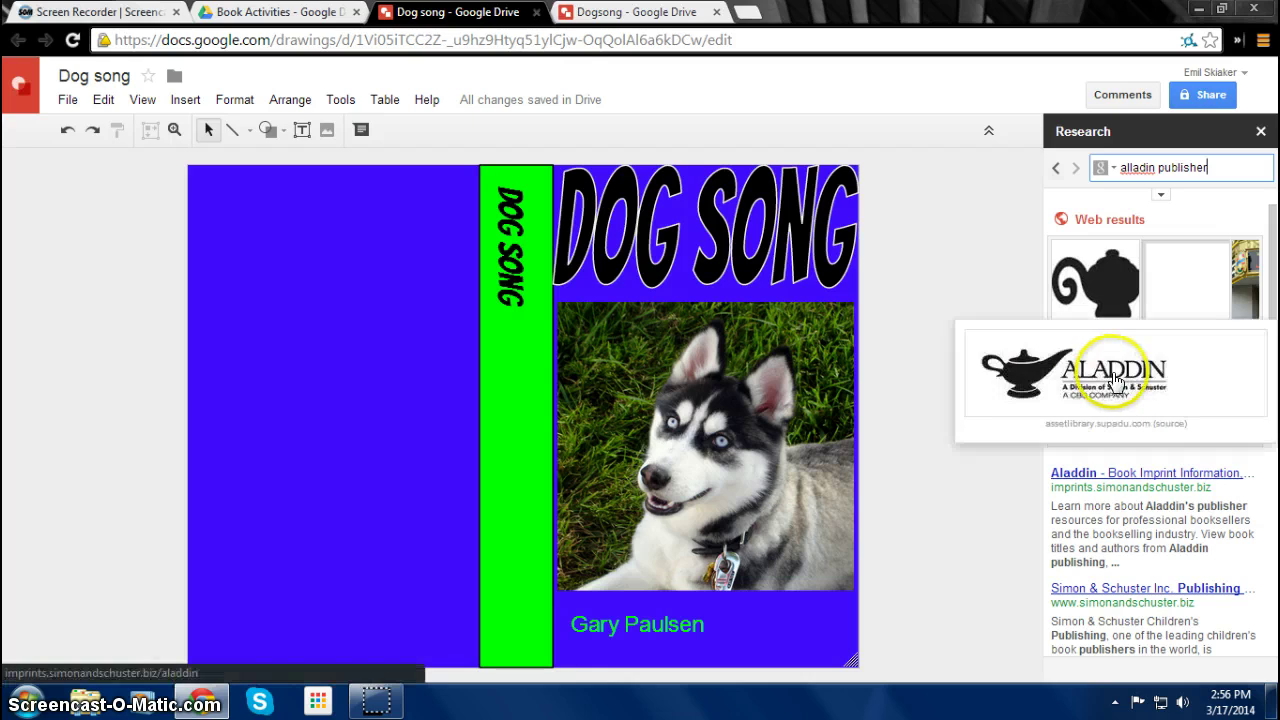
{"action": "mouse_move", "coordinate": [1117, 280]}
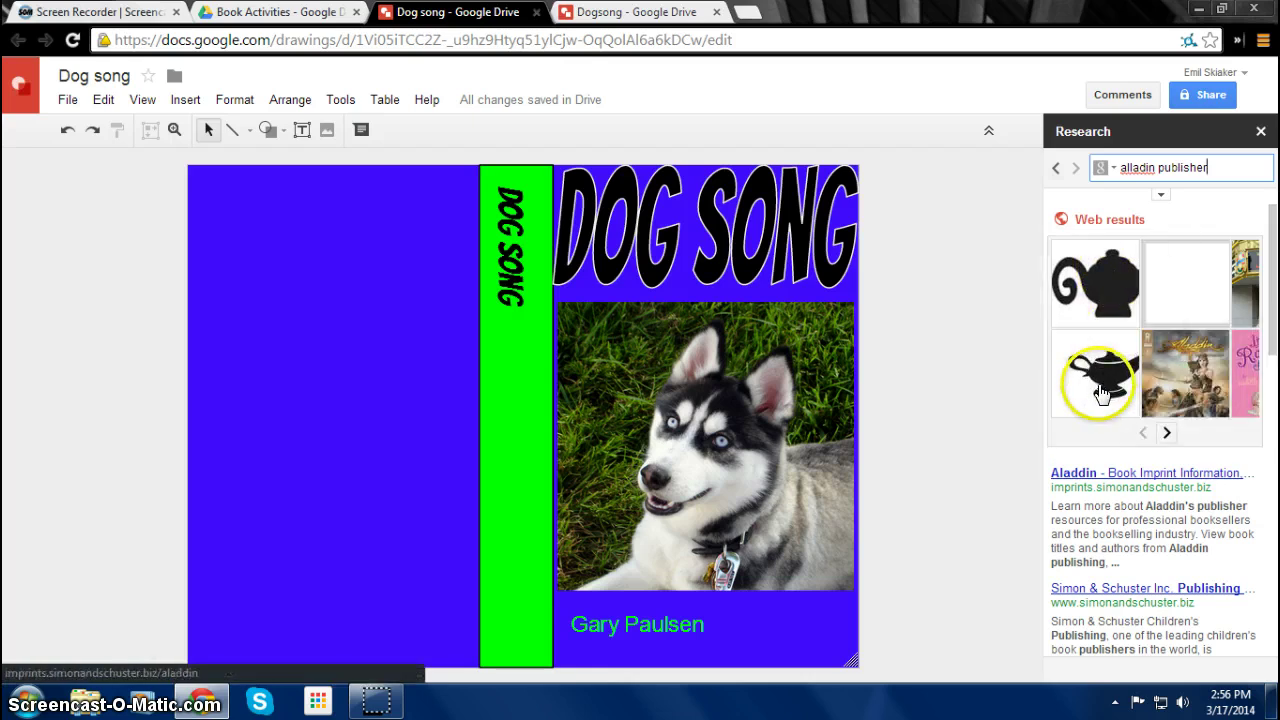
{"action": "mouse_move", "coordinate": [1150, 375]}
{"action": "left_click_drag", "start_coordinate": [1155, 378], "coordinate": [1040, 453]}
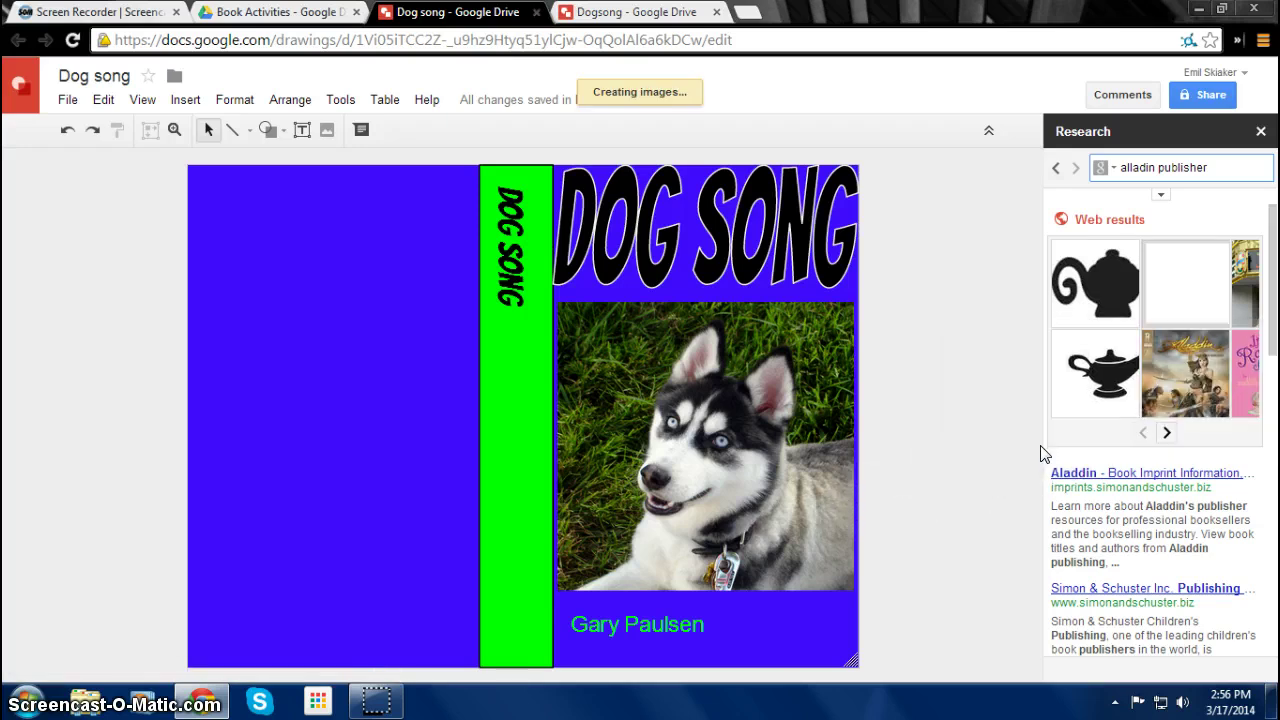
Filter image results to free to use, share or modify and browse further results.
{"action": "left_click", "coordinate": [1160, 194]}
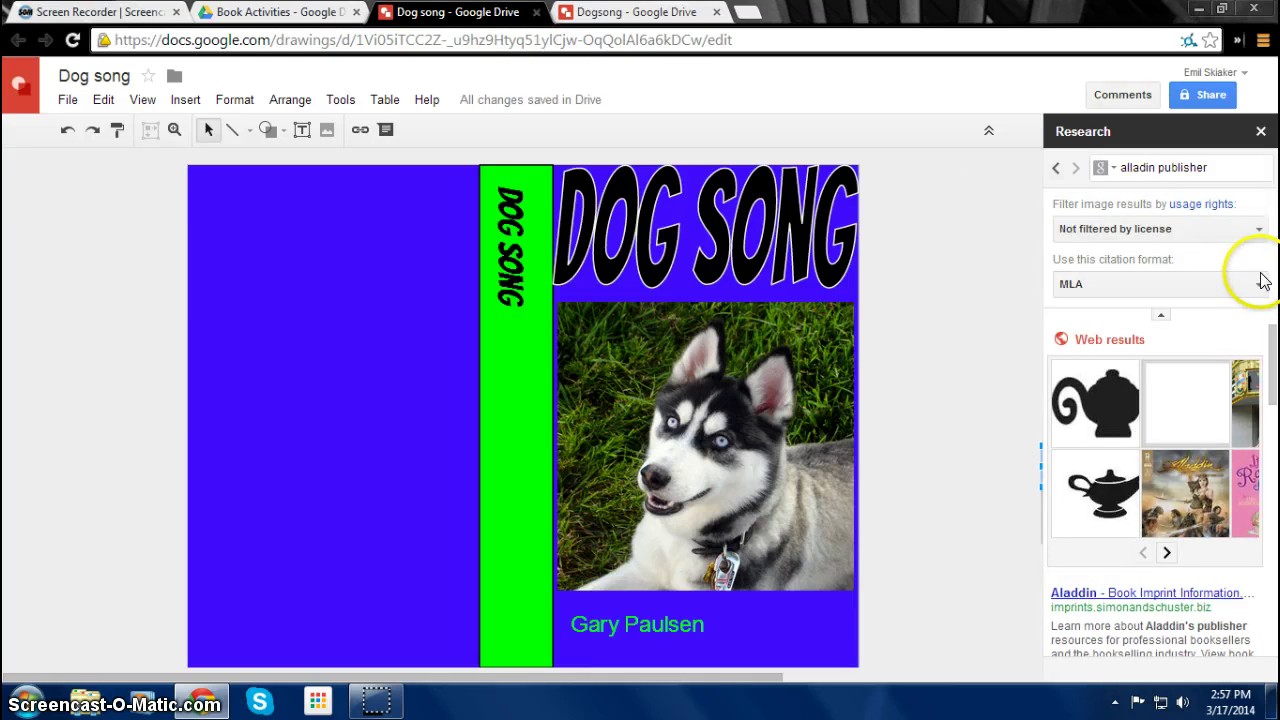
{"action": "left_click", "coordinate": [1219, 232]}
{"action": "left_click", "coordinate": [1180, 286]}
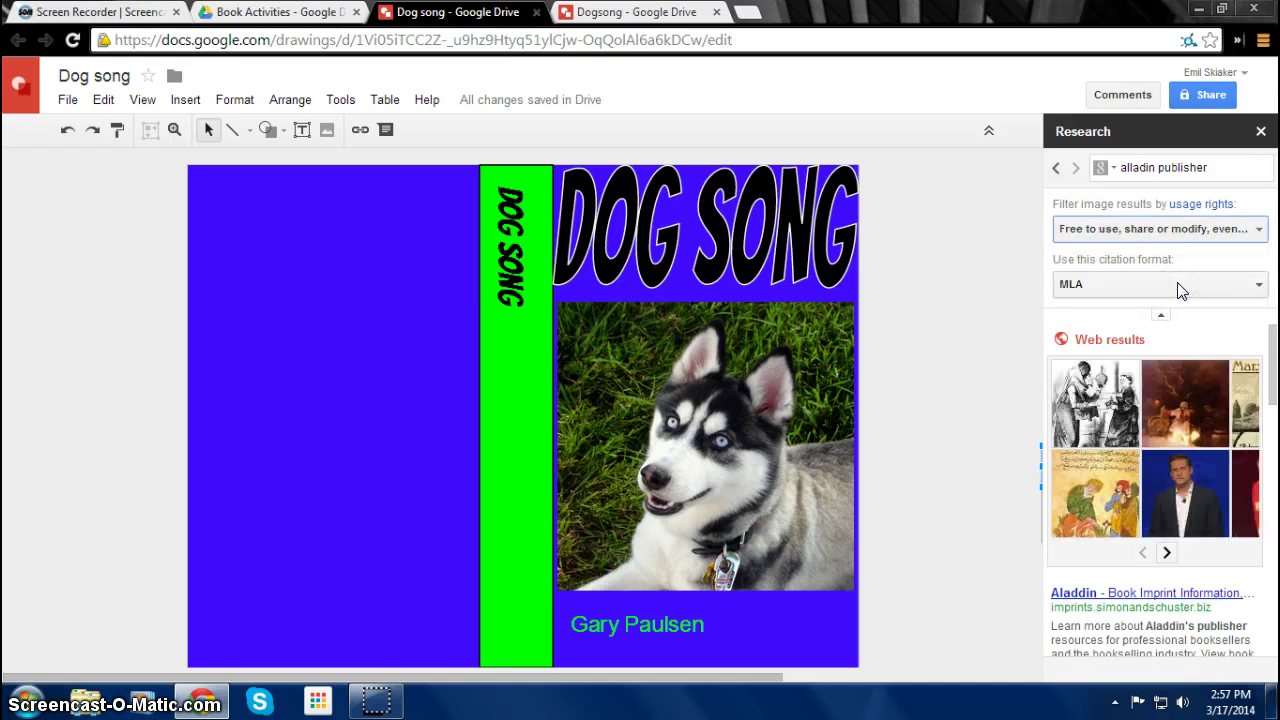
{"action": "left_click", "coordinate": [1240, 490]}
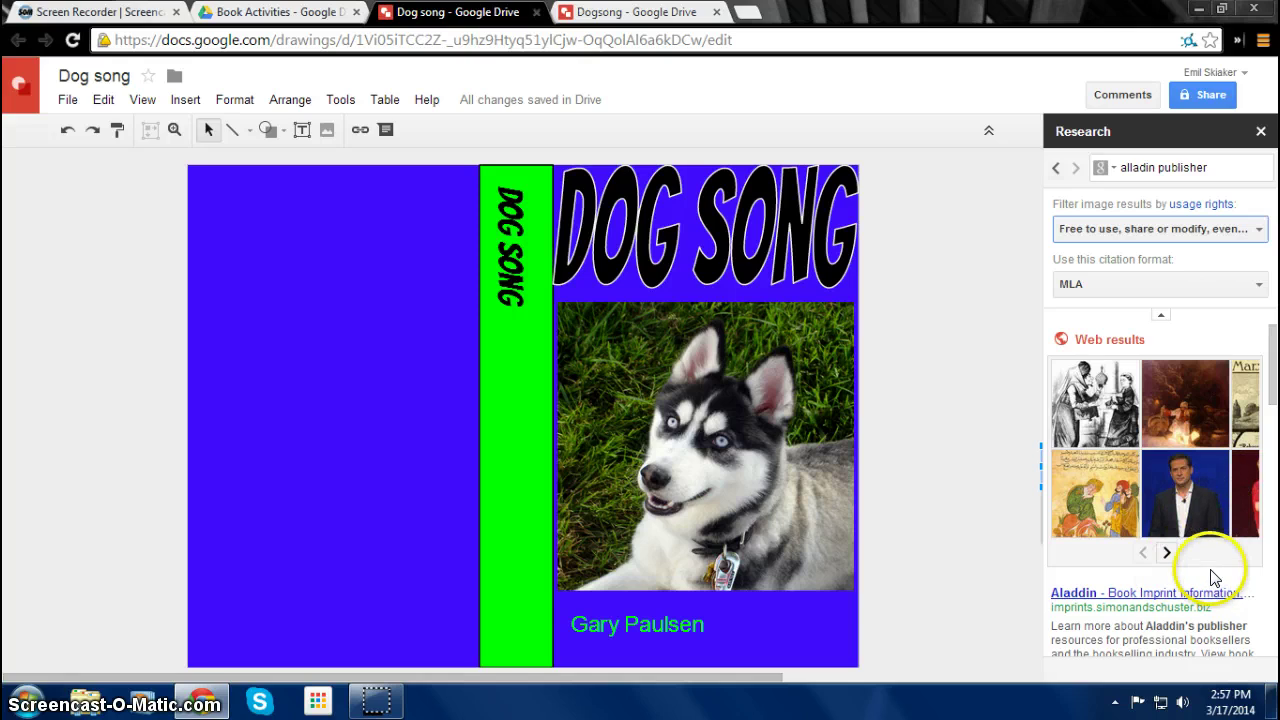
{"action": "left_click", "coordinate": [1166, 553]}
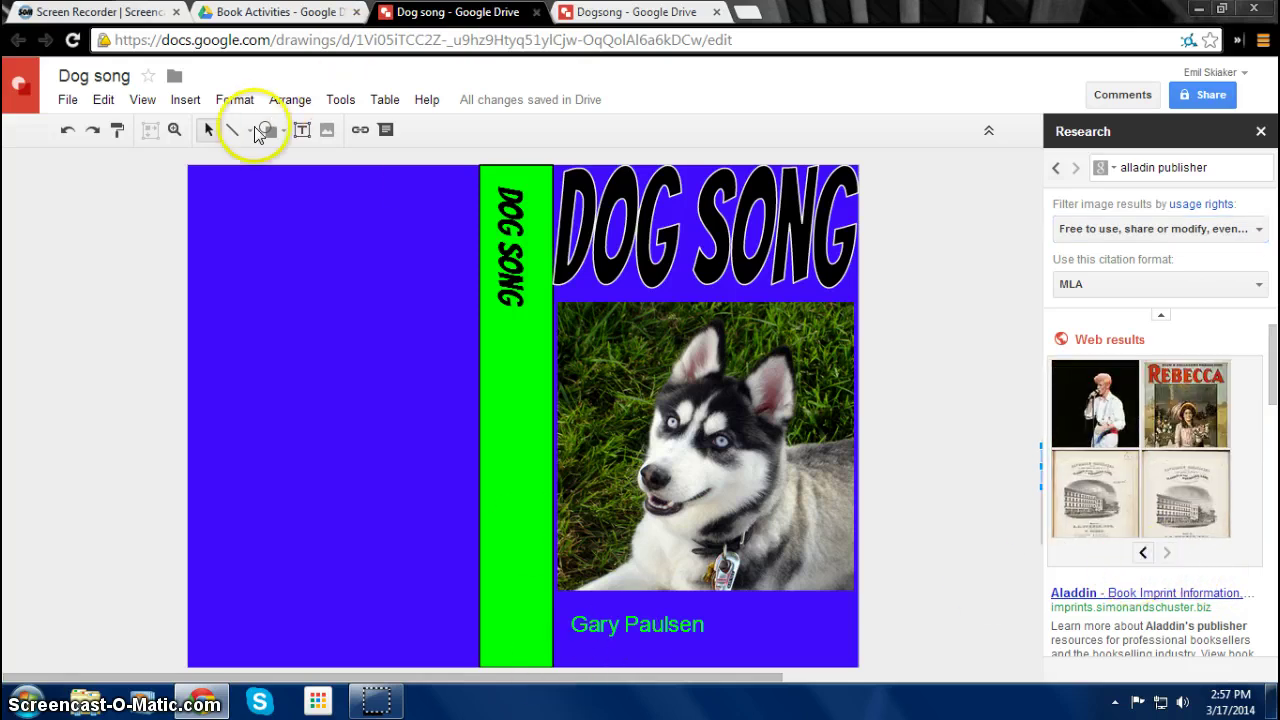
Draw a text box below Gary Paulsen, then remove it.
{"action": "left_click", "coordinate": [302, 130]}
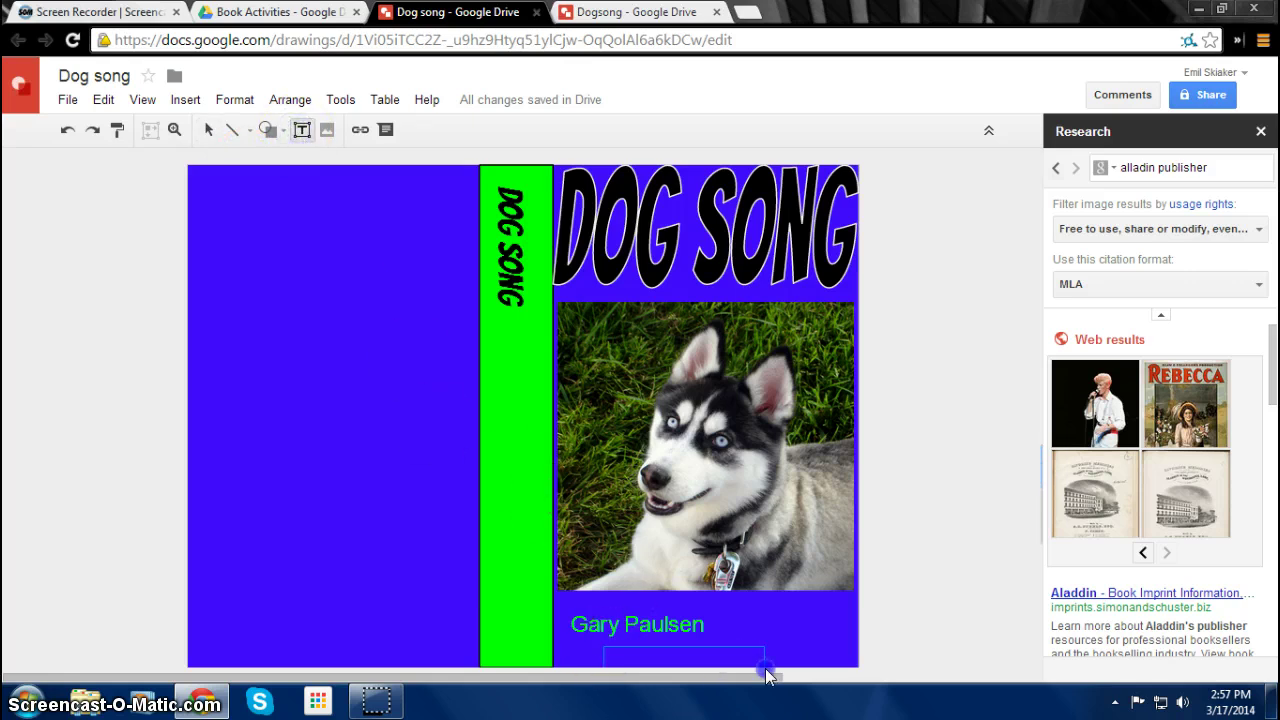
{"action": "left_click_drag", "start_coordinate": [778, 662], "coordinate": [782, 663]}
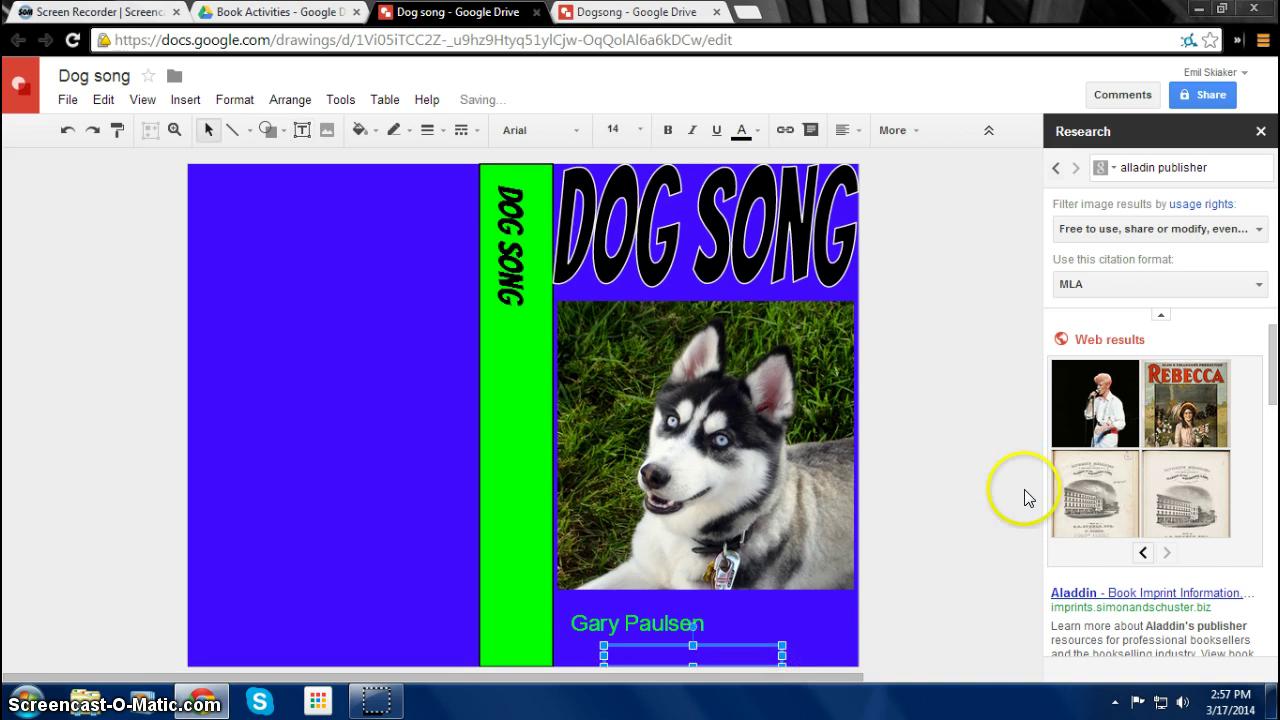
{"action": "right_click", "coordinate": [714, 641]}
{"action": "left_click", "coordinate": [752, 364]}
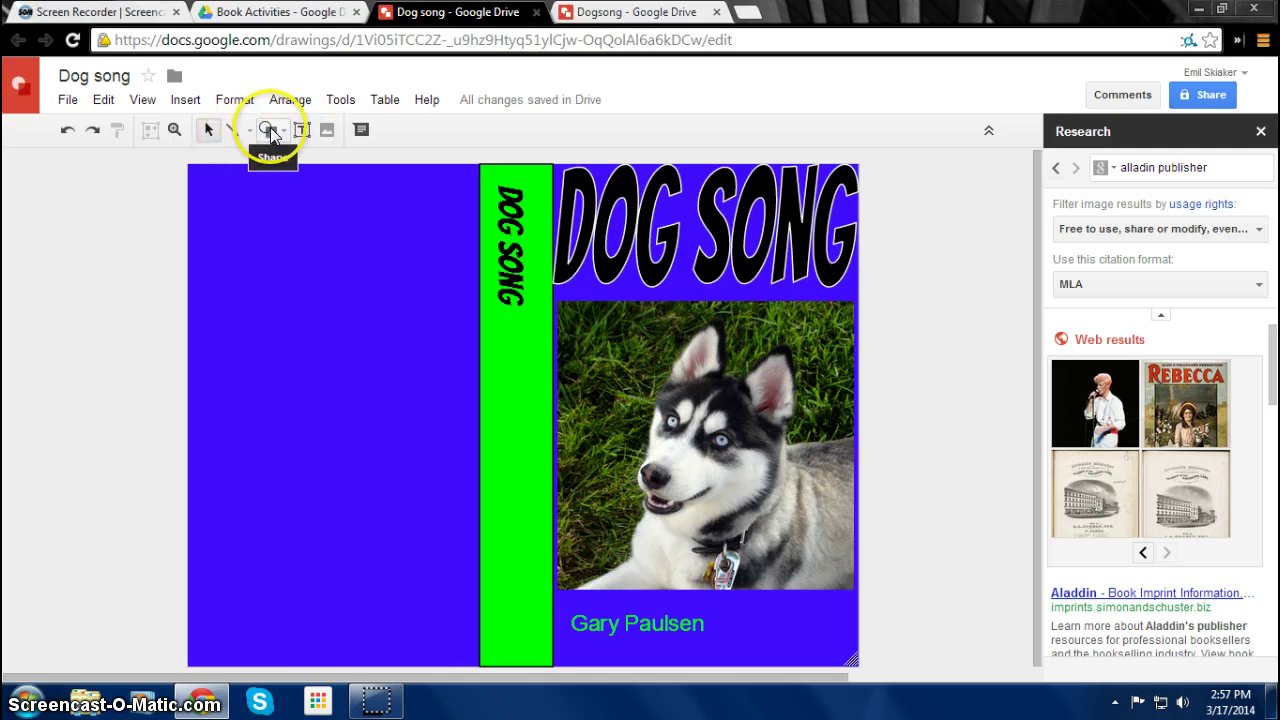
Draw a rectangle below Gary Paulsen and correct its text to 'Aladdin'.
{"action": "left_click", "coordinate": [270, 134]}
{"action": "mouse_move", "coordinate": [293, 160]}
{"action": "left_click", "coordinate": [391, 168]}
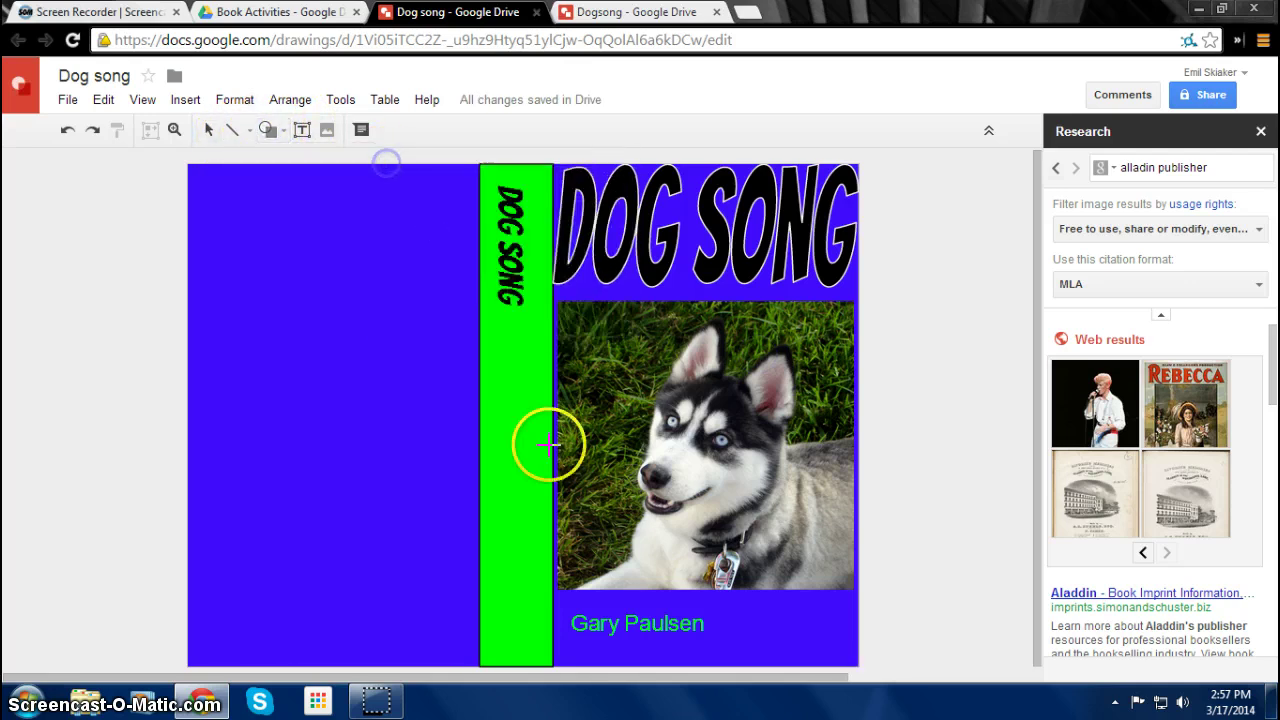
{"action": "mouse_move", "coordinate": [701, 633]}
{"action": "left_mouse_down"}
{"action": "mouse_move", "coordinate": [731, 643]}
{"action": "mouse_move", "coordinate": [743, 630]}
{"action": "left_mouse_up"}
{"action": "left_click", "coordinate": [688, 644]}
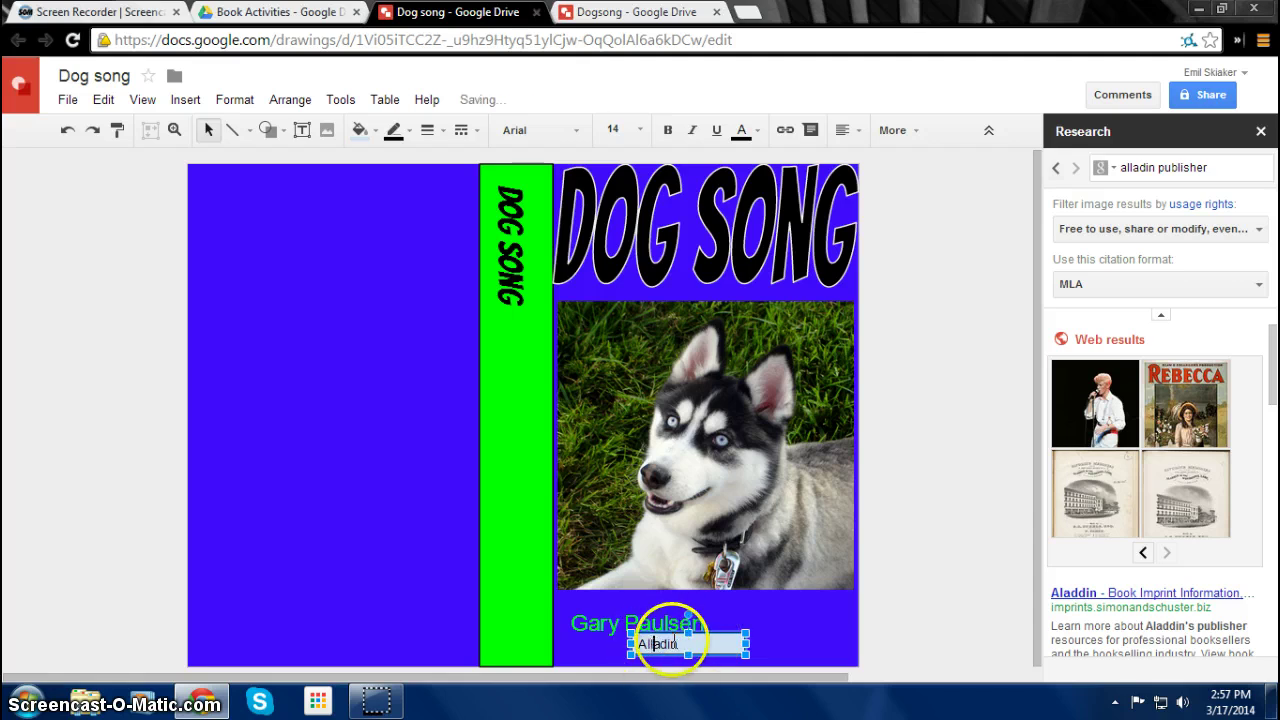
{"action": "right_click", "coordinate": [658, 644]}
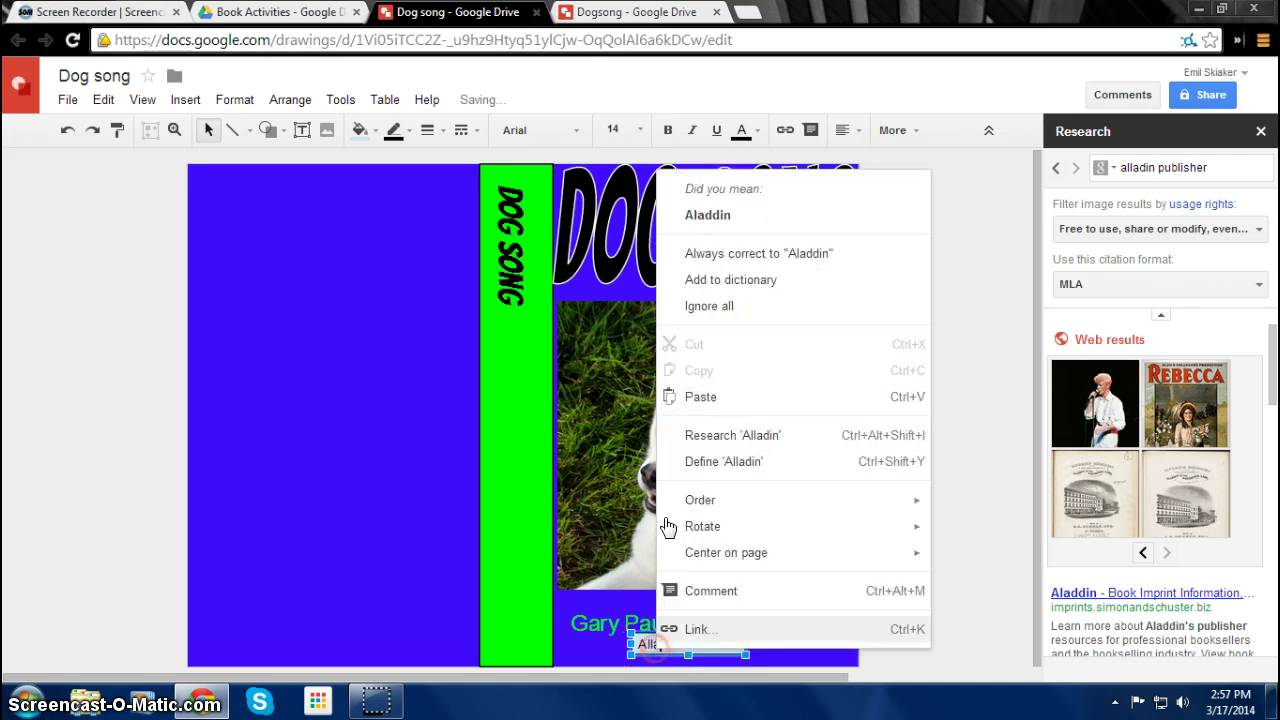
{"action": "left_click", "coordinate": [712, 211]}
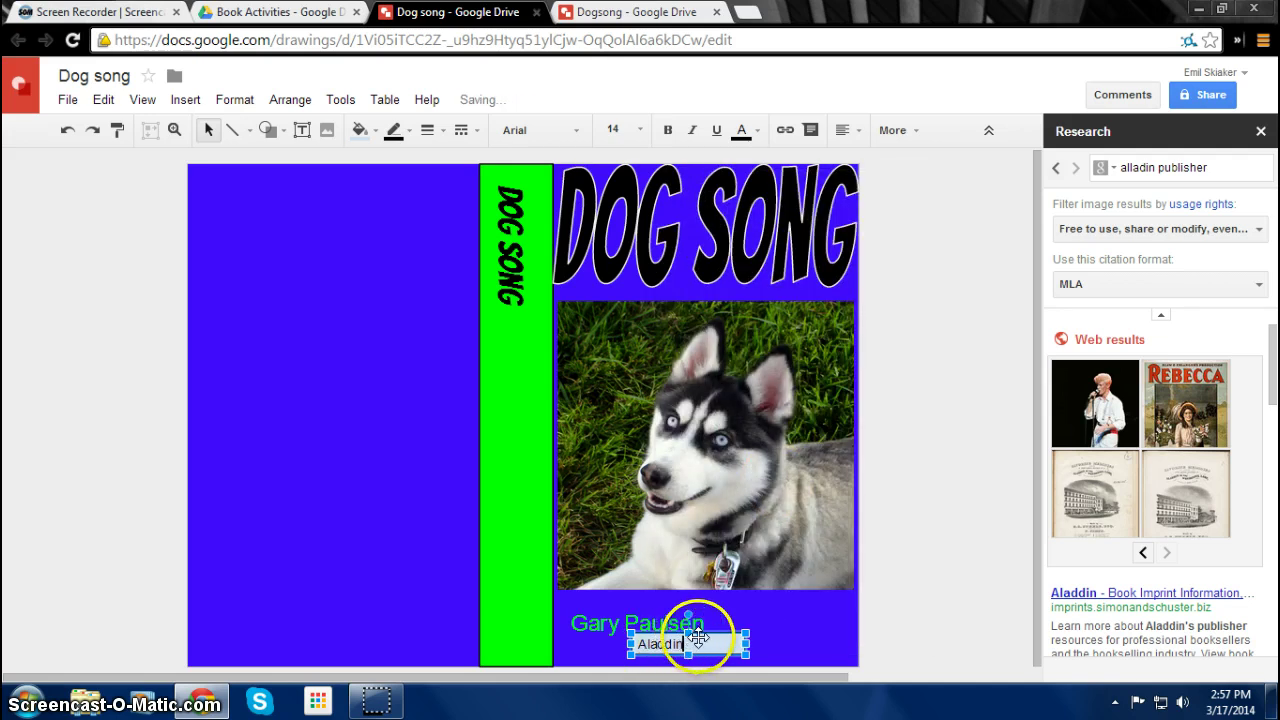
Fill the Aladdin box white, move it down against the spine, and make it narrower.
{"action": "left_click", "coordinate": [361, 135]}
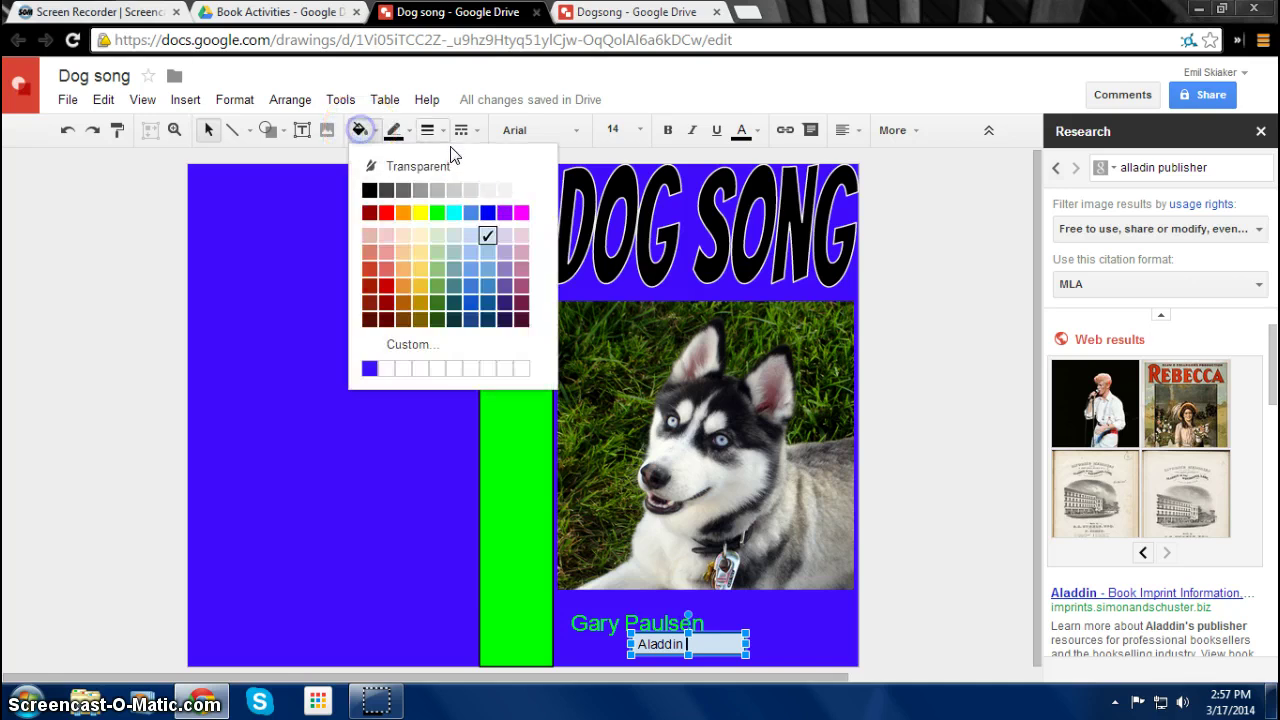
{"action": "left_click", "coordinate": [522, 192]}
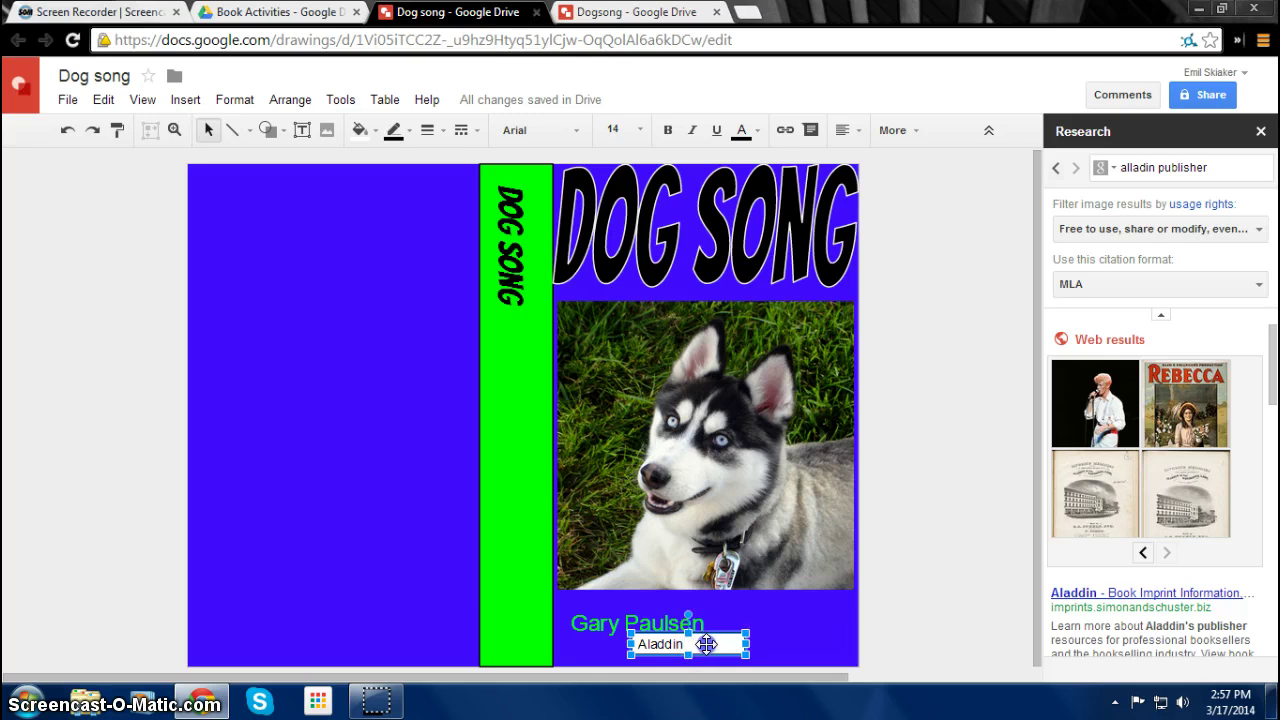
{"action": "left_click_drag", "start_coordinate": [645, 652], "coordinate": [570, 665]}
{"action": "left_click", "coordinate": [806, 614]}
{"action": "left_click", "coordinate": [655, 660]}
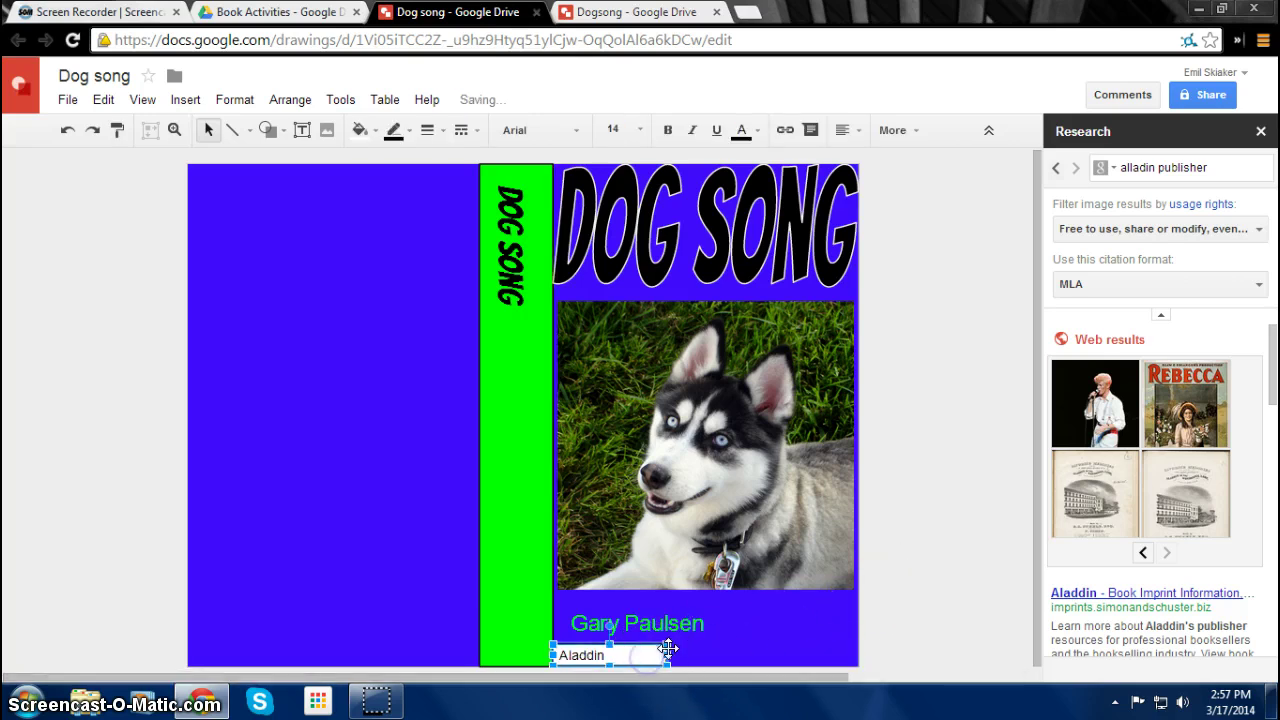
{"action": "left_click_drag", "start_coordinate": [623, 655], "coordinate": [626, 655]}
{"action": "left_click", "coordinate": [893, 592]}
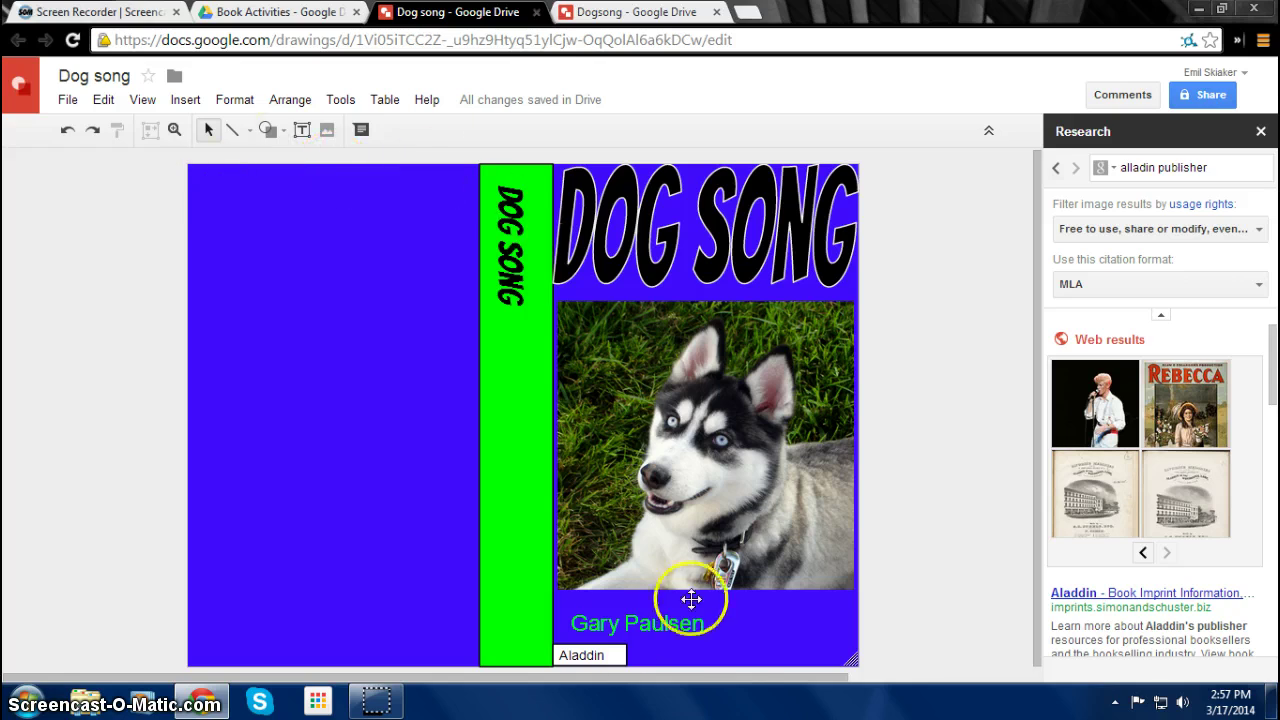
Duplicate Gary Paulsen, move the copy onto the green spine, and color it blue.
{"action": "left_click", "coordinate": [634, 621]}
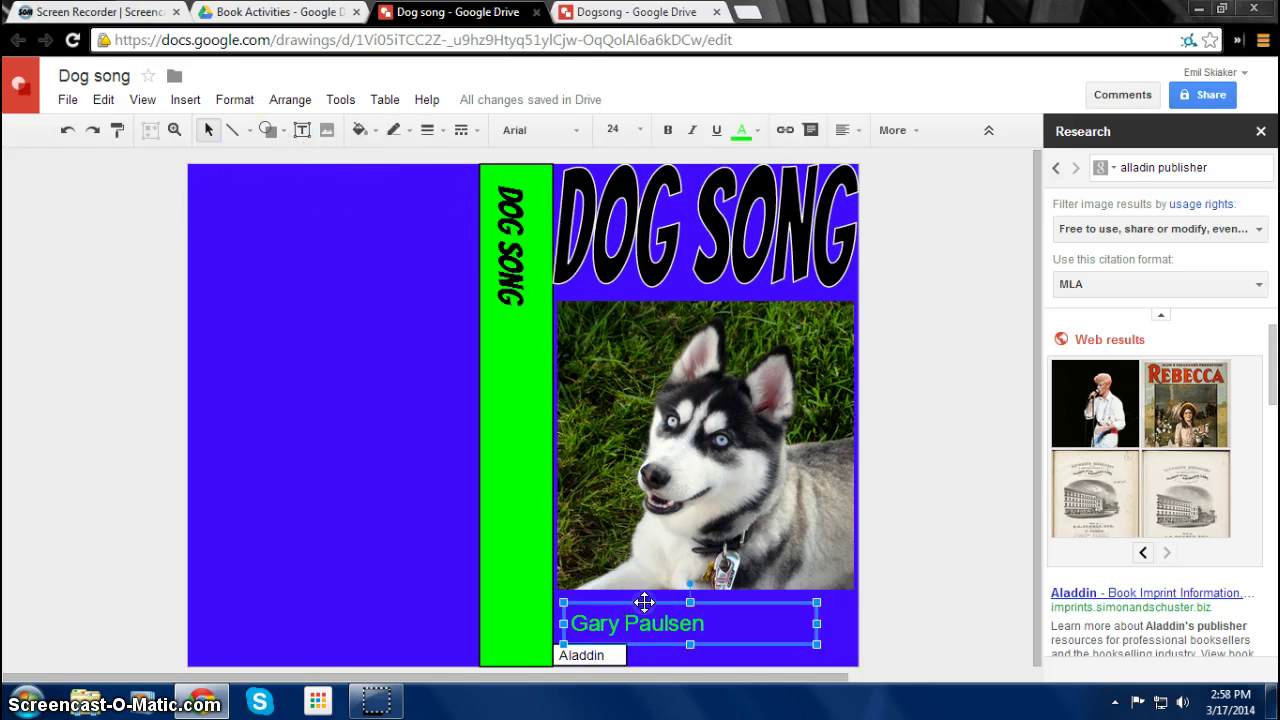
{"action": "key", "text": "ctrl+d"}
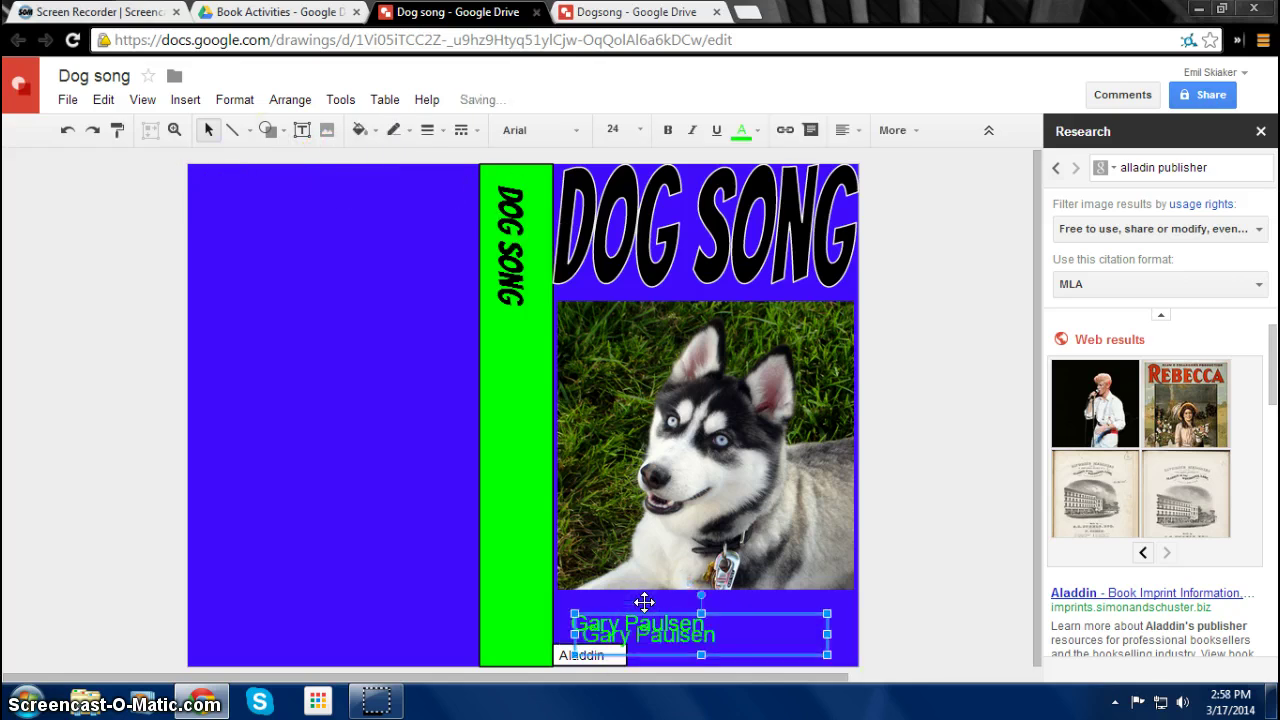
{"action": "left_click_drag", "start_coordinate": [644, 613], "coordinate": [522, 510]}
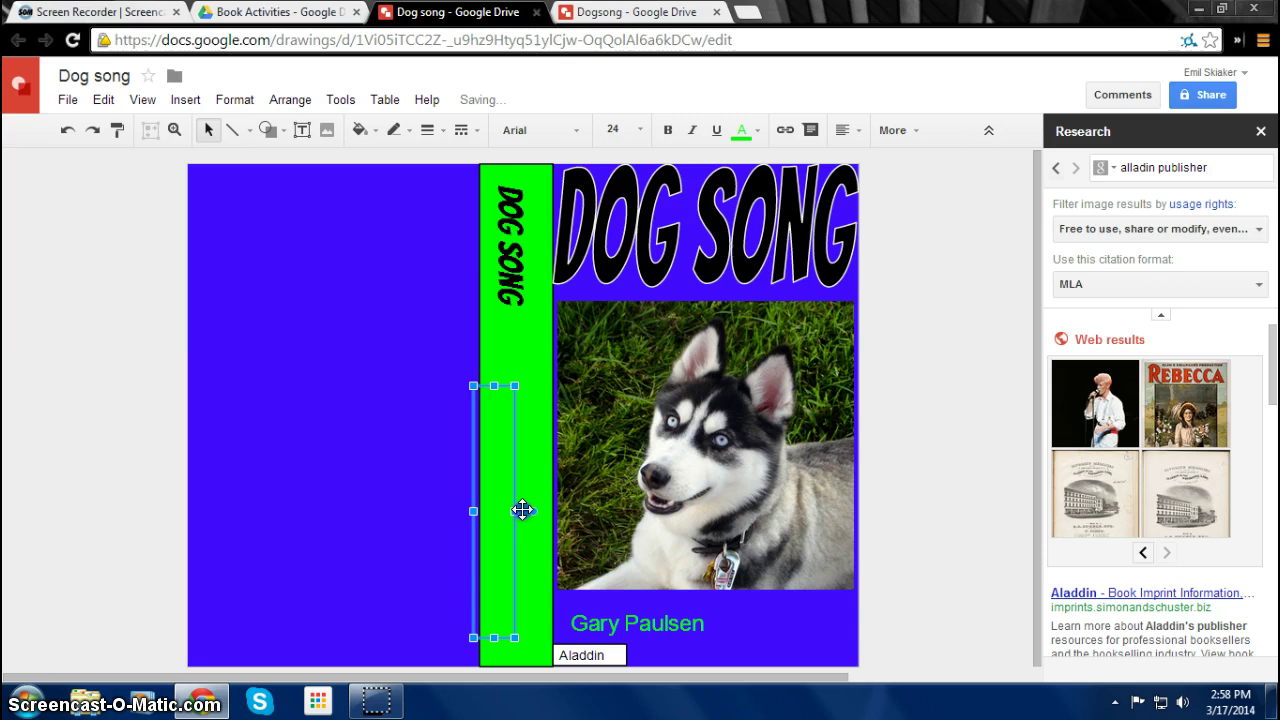
{"action": "double_click", "coordinate": [497, 458]}
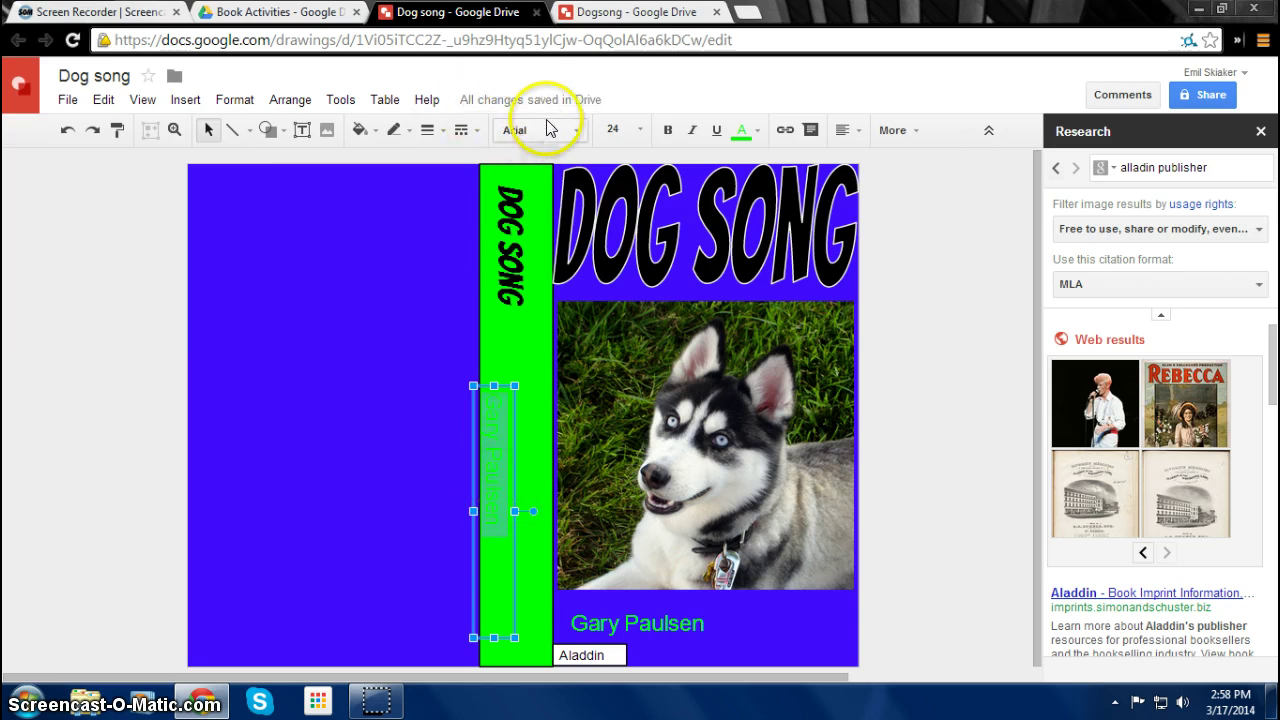
{"action": "left_click", "coordinate": [742, 130]}
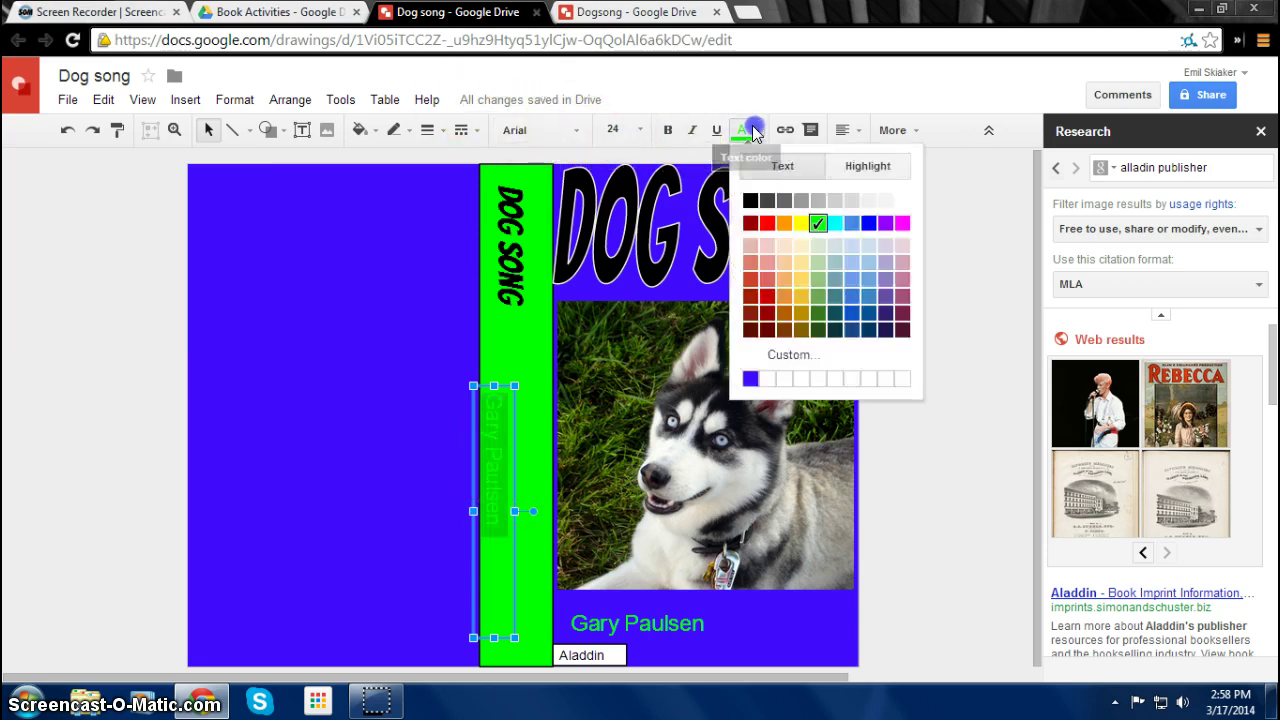
{"action": "left_click", "coordinate": [866, 224]}
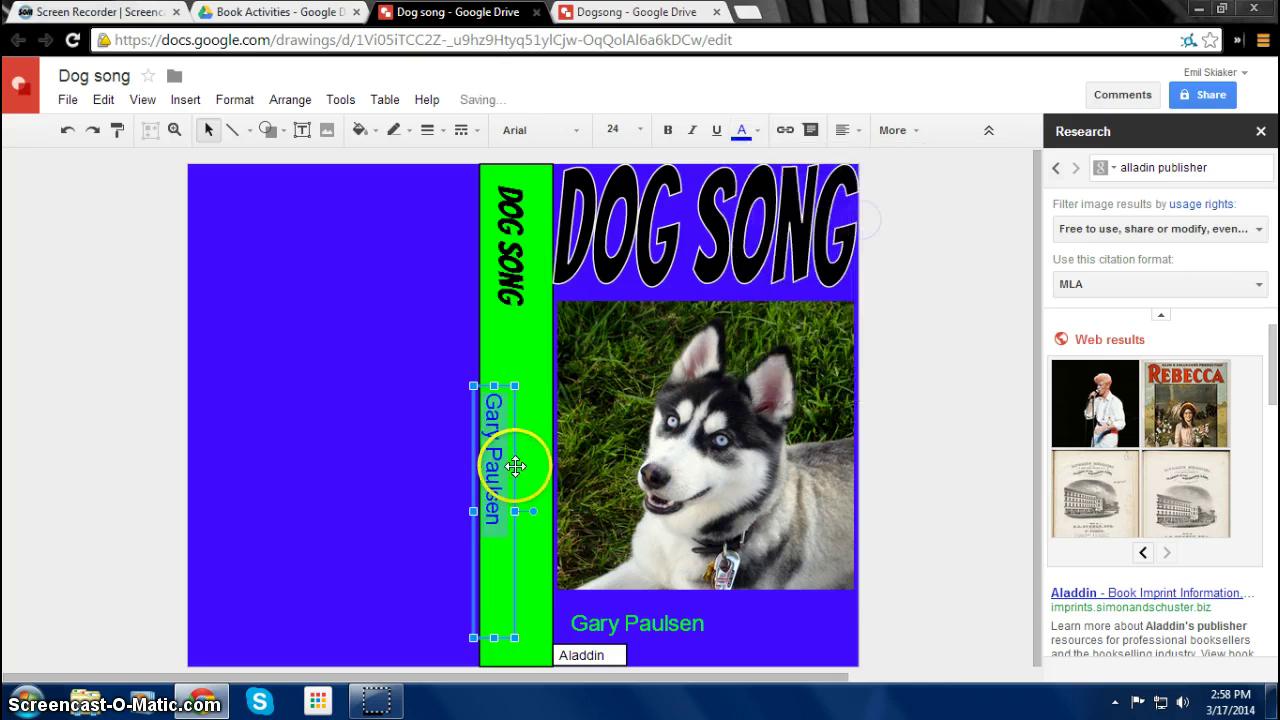
{"action": "left_click_drag", "start_coordinate": [534, 447], "coordinate": [557, 447]}
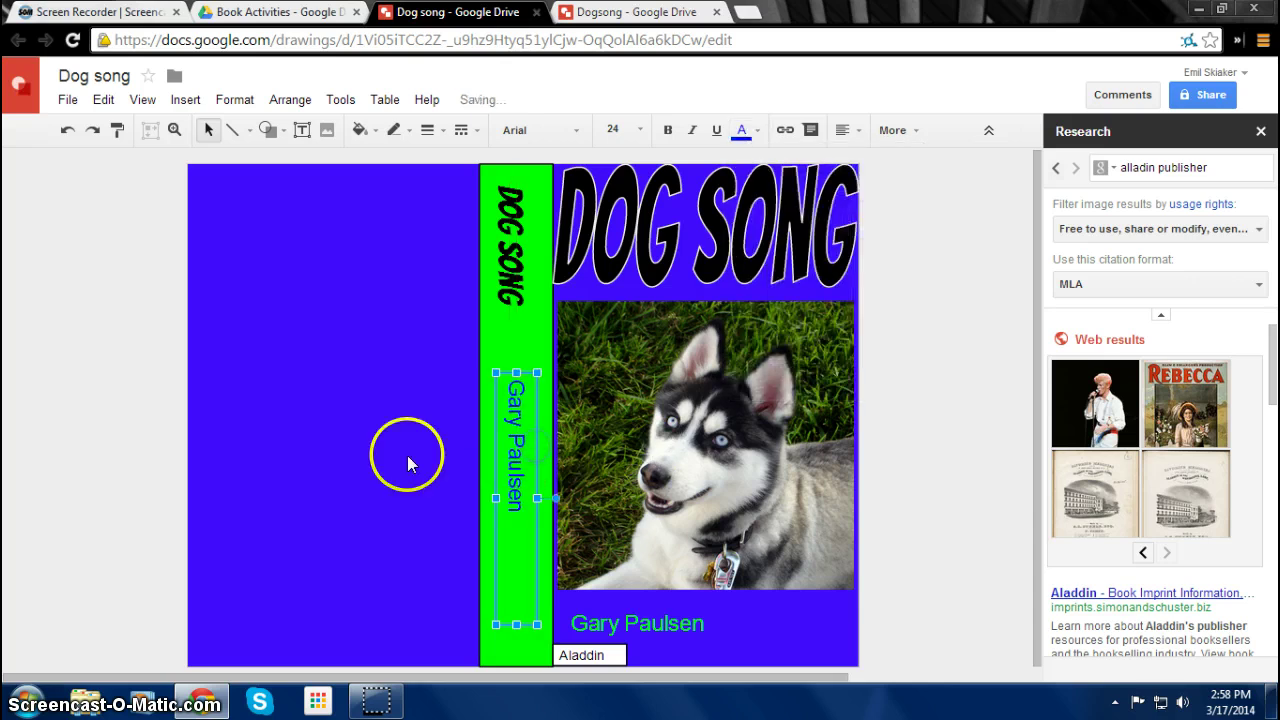
{"action": "left_click", "coordinate": [405, 452]}
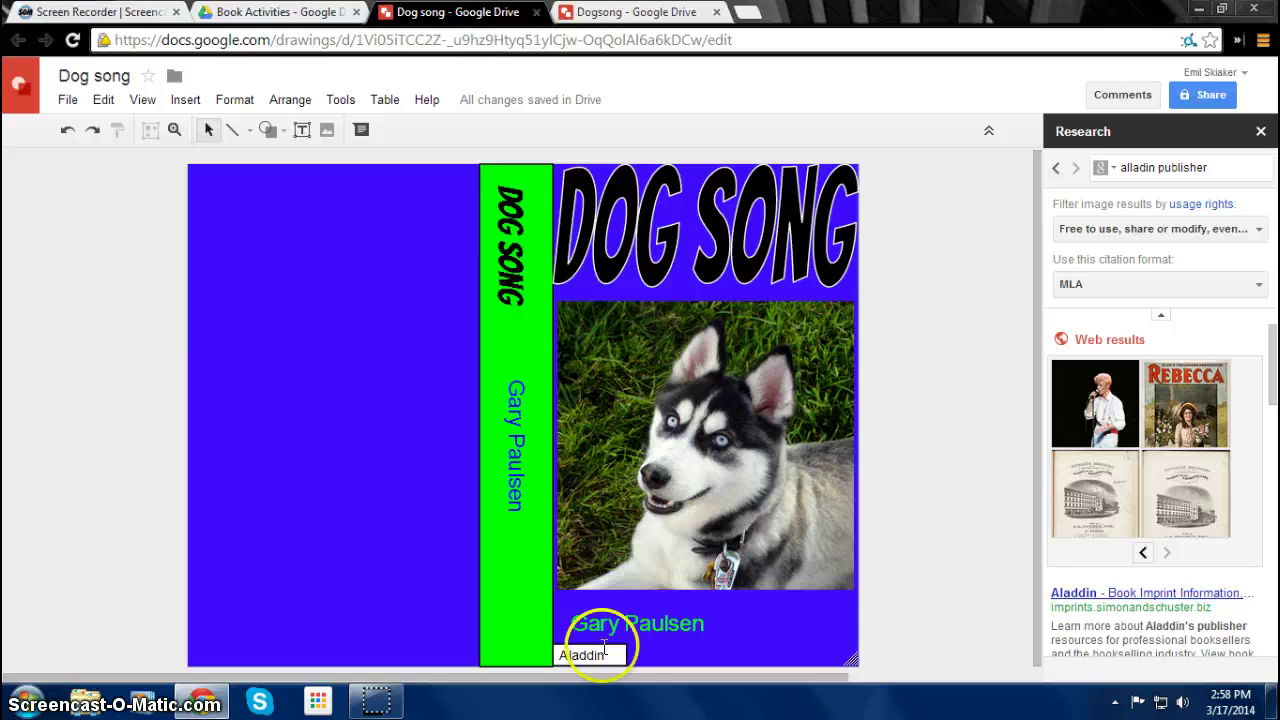
Place a copy of the Aladdin label at the spine's bottom and rotate it vertical.
{"action": "right_click", "coordinate": [597, 656]}
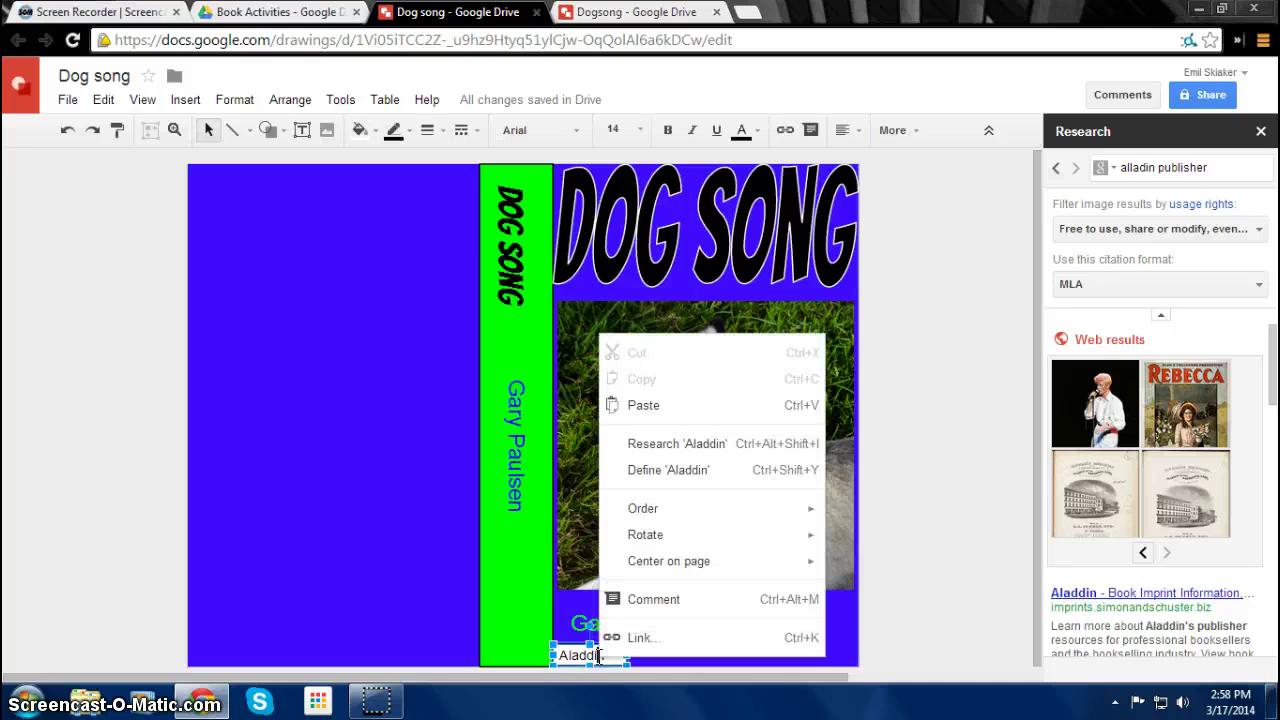
{"action": "key", "text": "ctrl+d"}
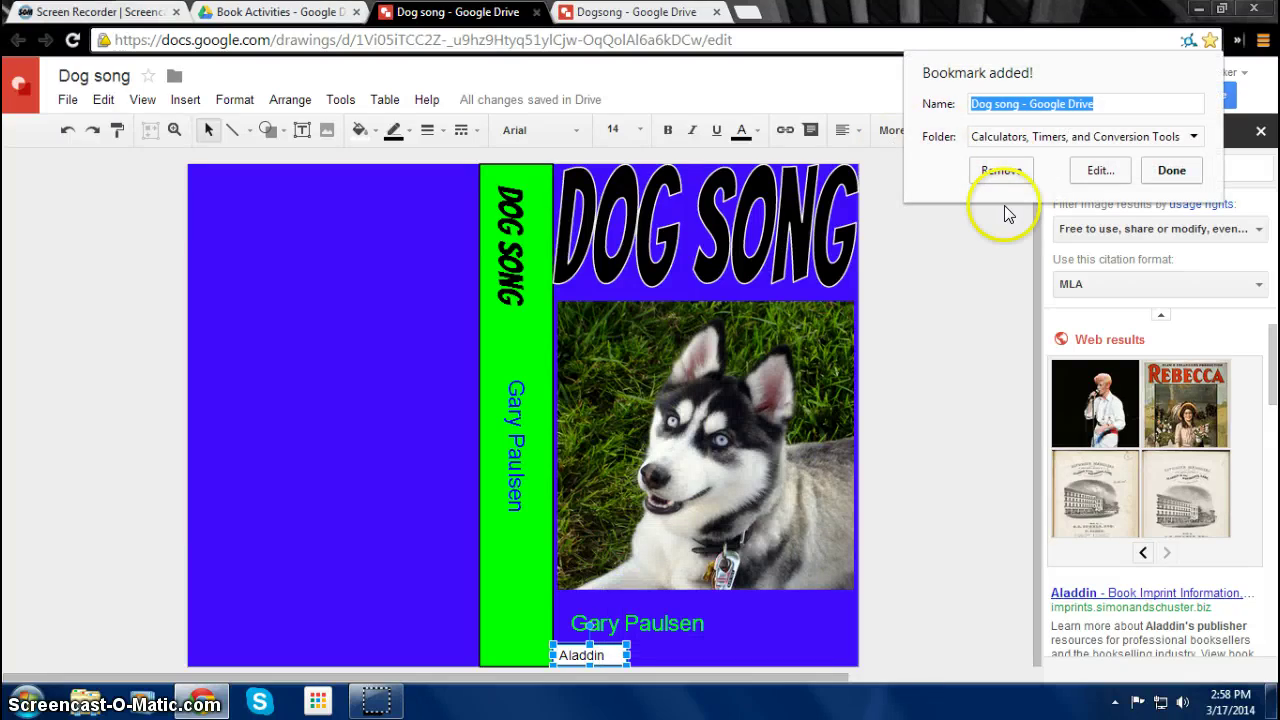
{"action": "left_click", "coordinate": [947, 318]}
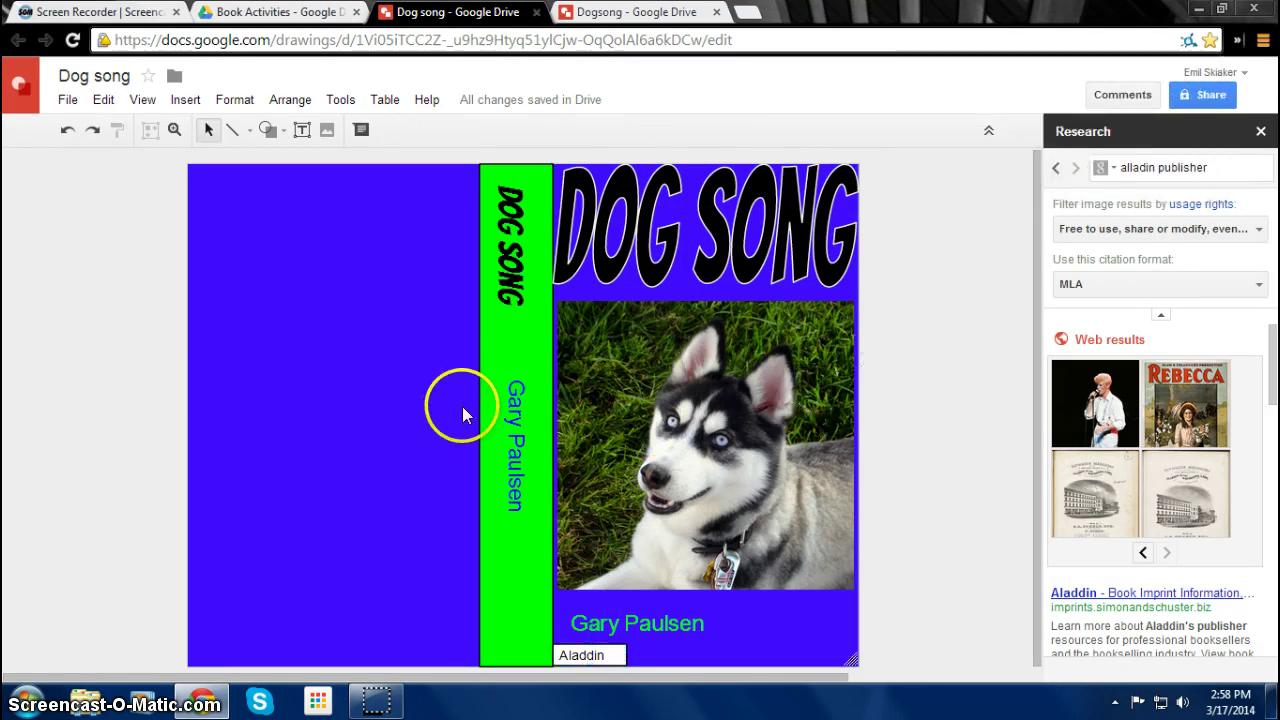
{"action": "left_click", "coordinate": [302, 130]}
{"action": "left_click_drag", "start_coordinate": [213, 322], "coordinate": [307, 349]}
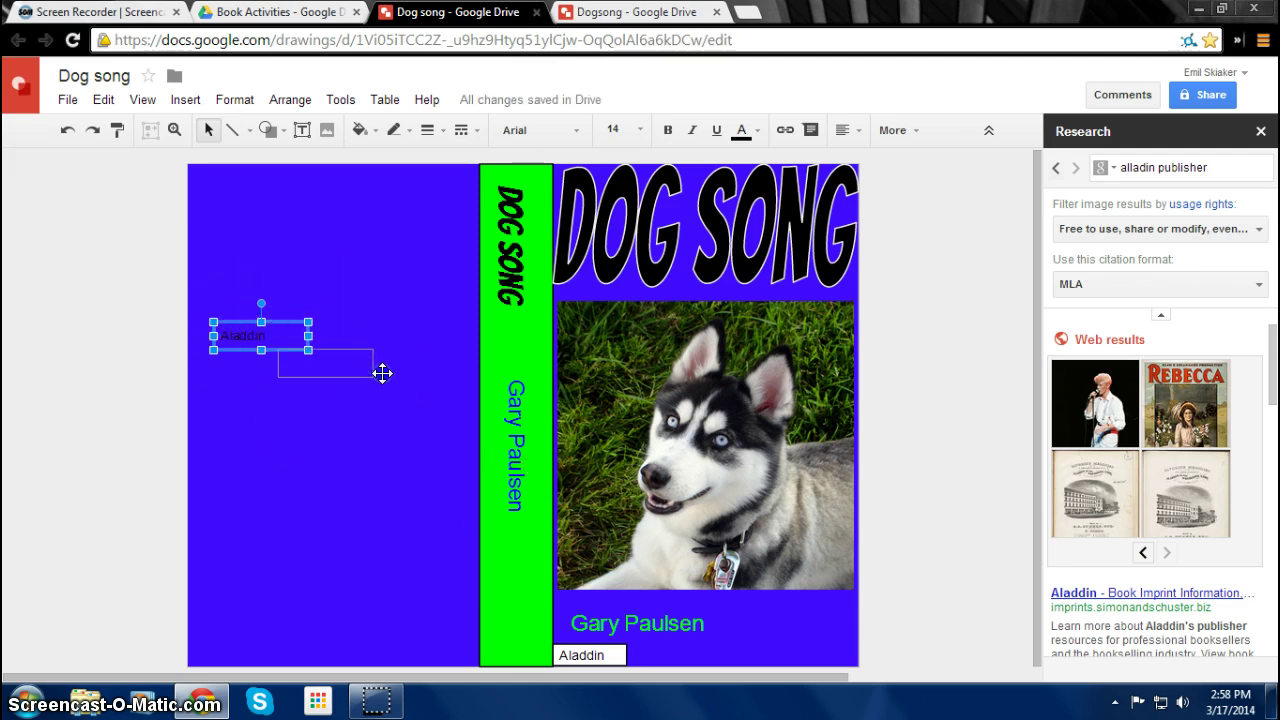
{"action": "left_click_drag", "start_coordinate": [453, 426], "coordinate": [515, 589]}
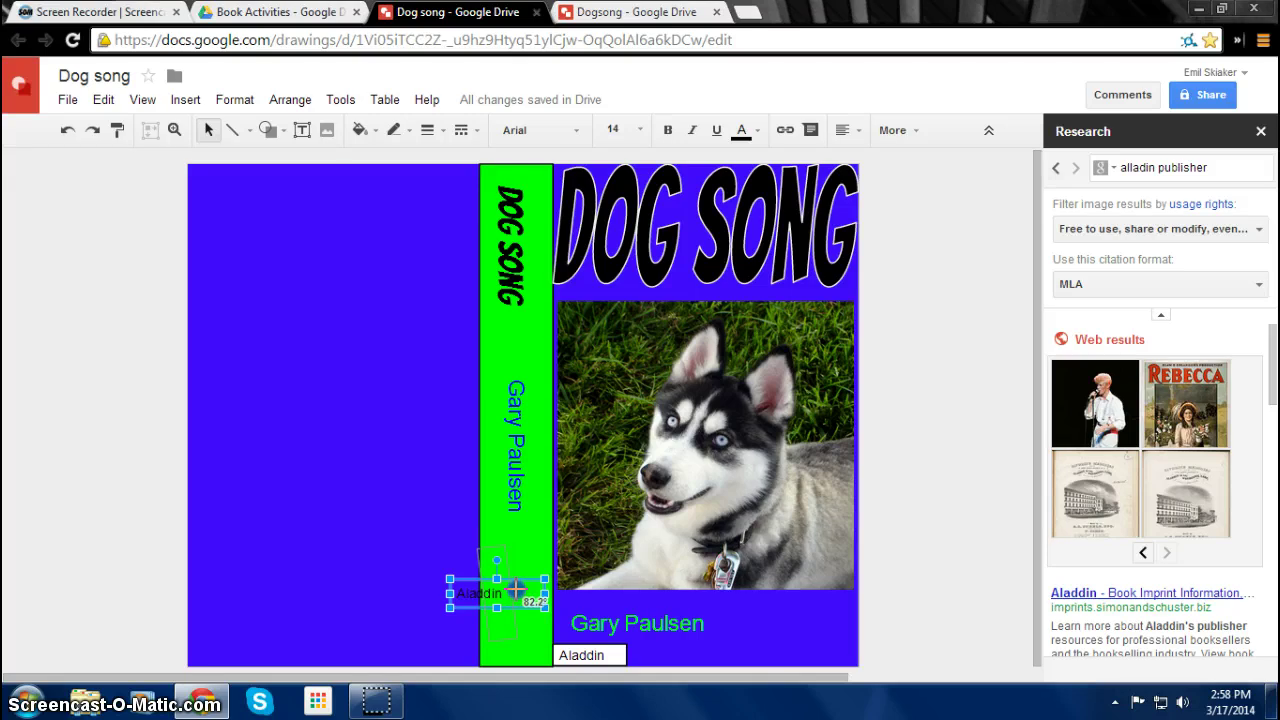
{"action": "mouse_move", "coordinate": [515, 592]}
{"action": "left_mouse_down"}
{"action": "mouse_move", "coordinate": [502, 560]}
{"action": "mouse_move", "coordinate": [517, 586]}
{"action": "mouse_move", "coordinate": [523, 575]}
{"action": "left_mouse_up"}
{"action": "left_click", "coordinate": [434, 543]}
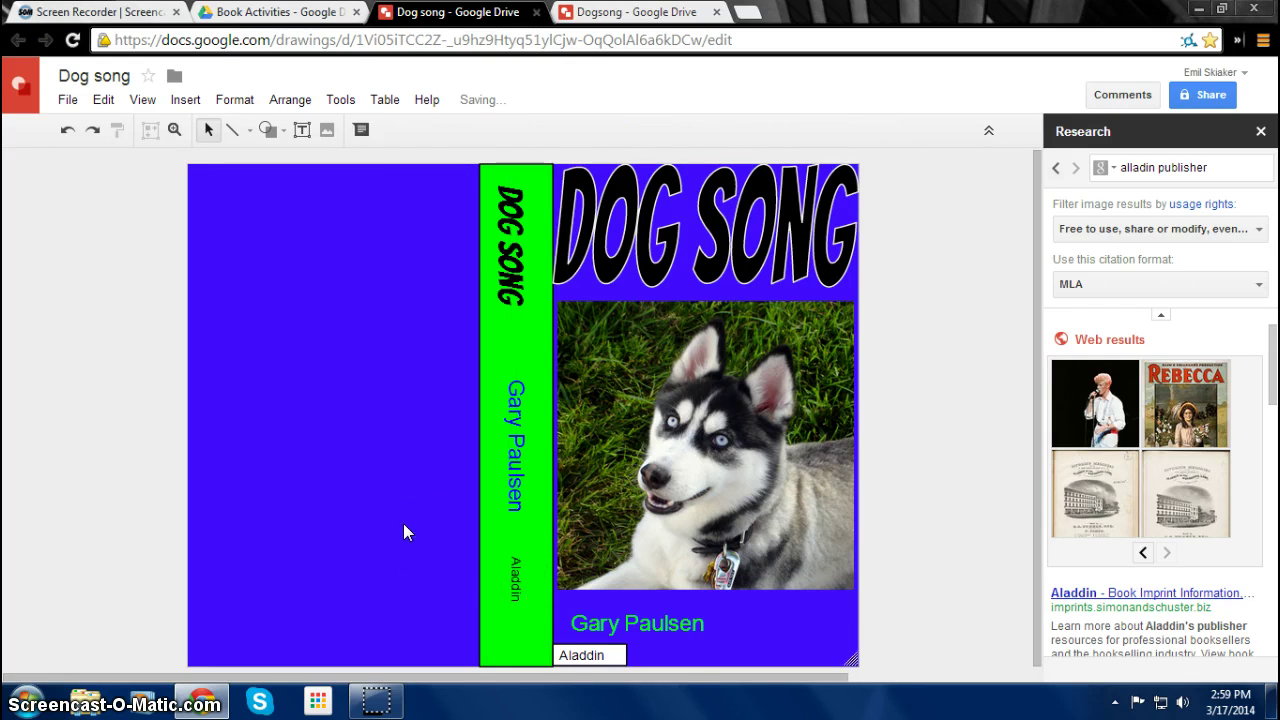
Draw a rectangle across the top-left of the back cover, left of the spine.
{"action": "left_click", "coordinate": [275, 128]}
{"action": "mouse_move", "coordinate": [310, 163]}
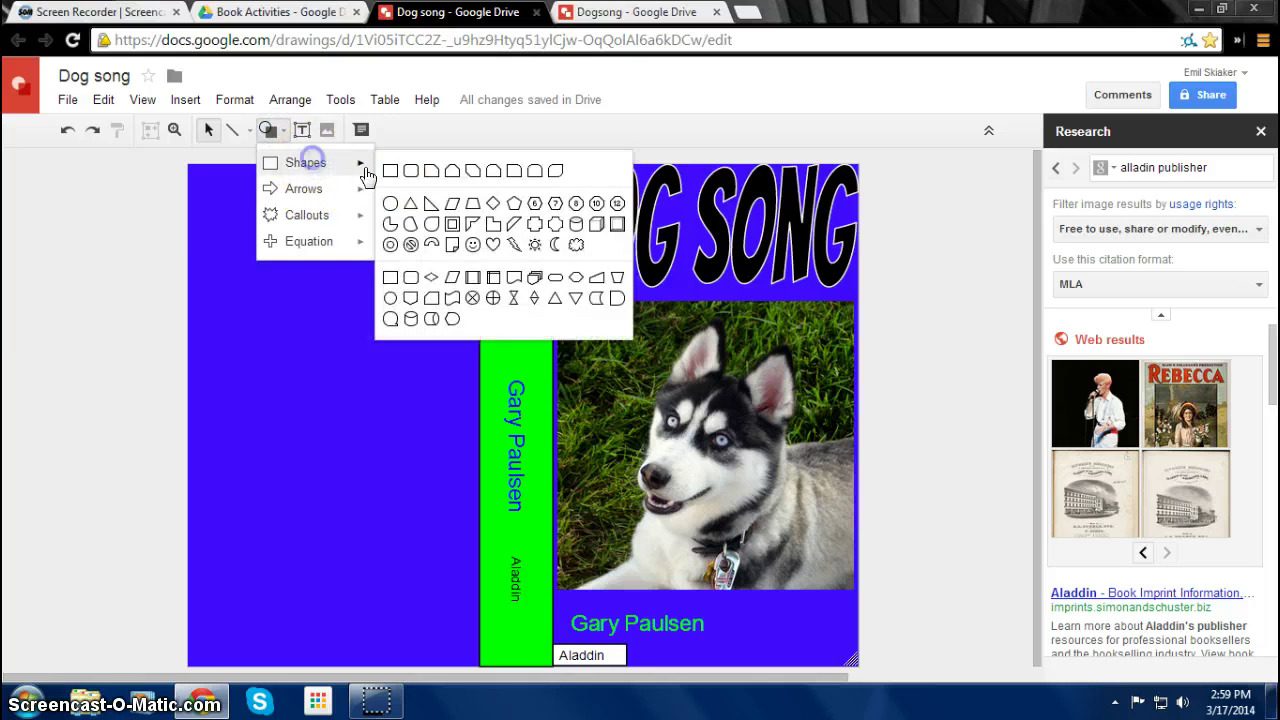
{"action": "left_click", "coordinate": [389, 172]}
{"action": "left_click_drag", "start_coordinate": [198, 167], "coordinate": [475, 333]}
{"action": "left_click", "coordinate": [136, 257]}
{"action": "left_click", "coordinate": [234, 194]}
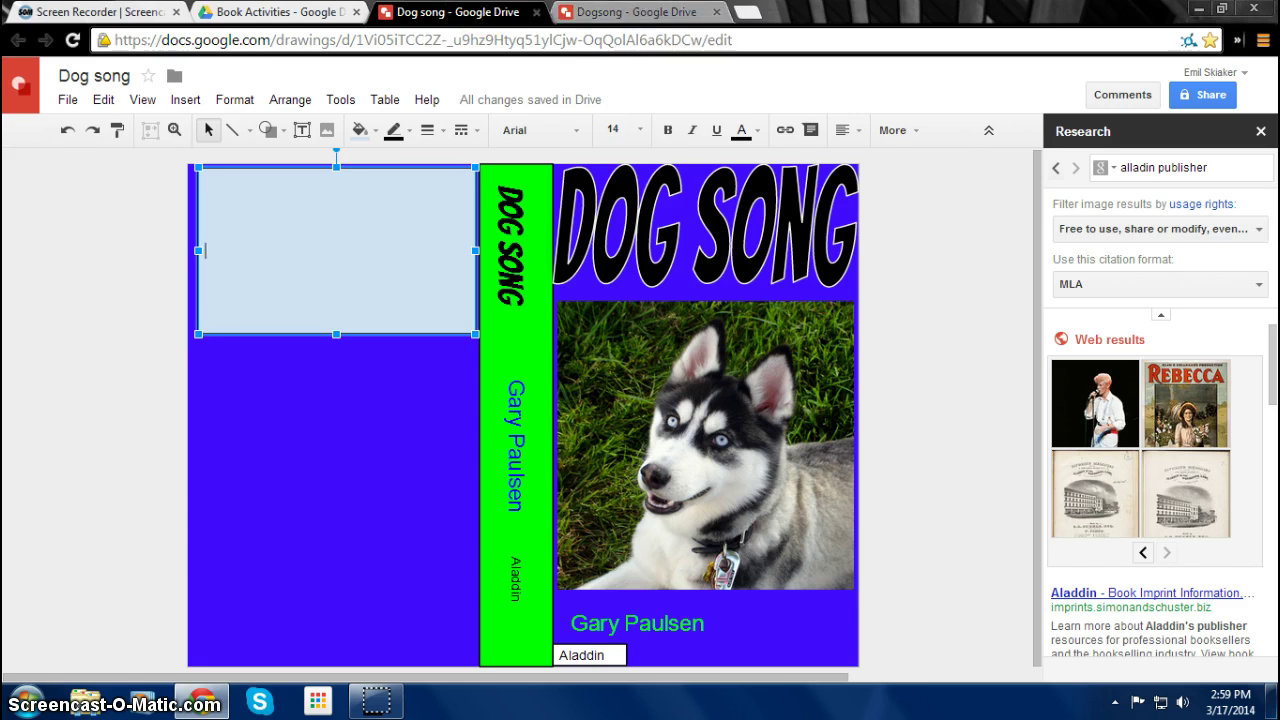
Copy the summary paragraph from the Dogsong example into a new text box below the light-blue box.
{"action": "key", "text": "ctrl+Tab"}
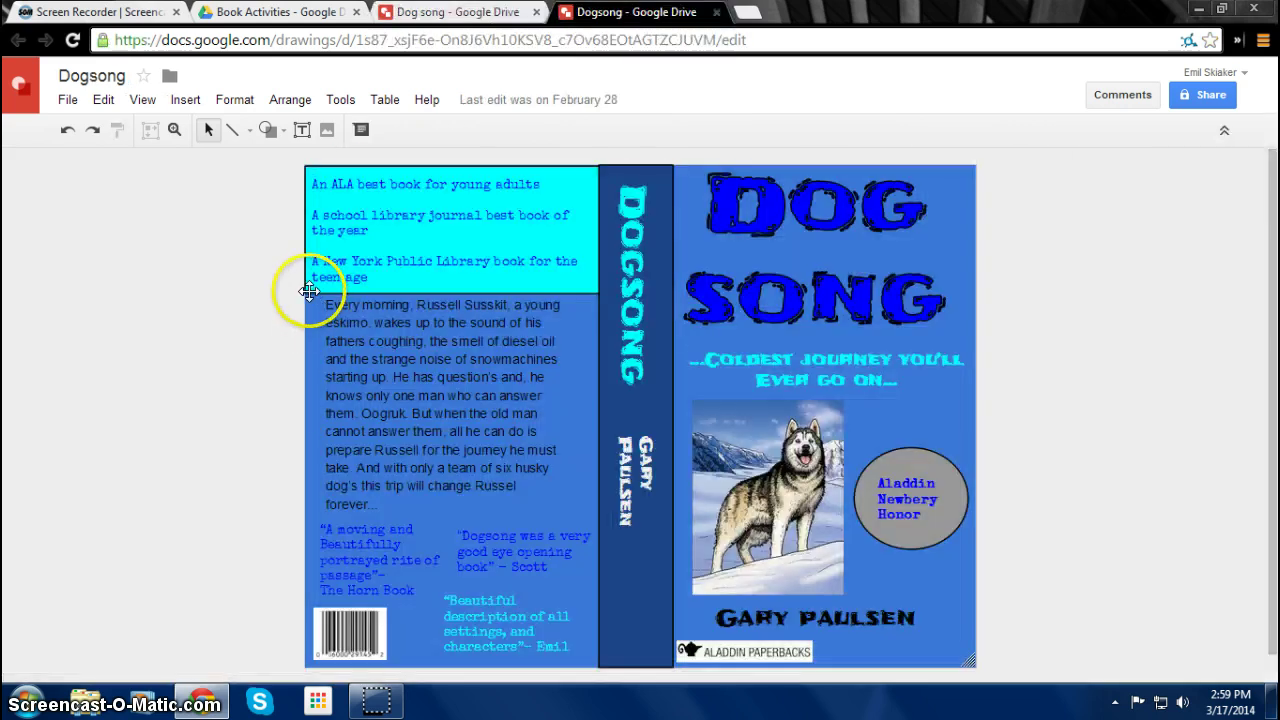
{"action": "left_click_drag", "start_coordinate": [327, 305], "coordinate": [527, 506]}
{"action": "key", "text": "ctrl+c"}
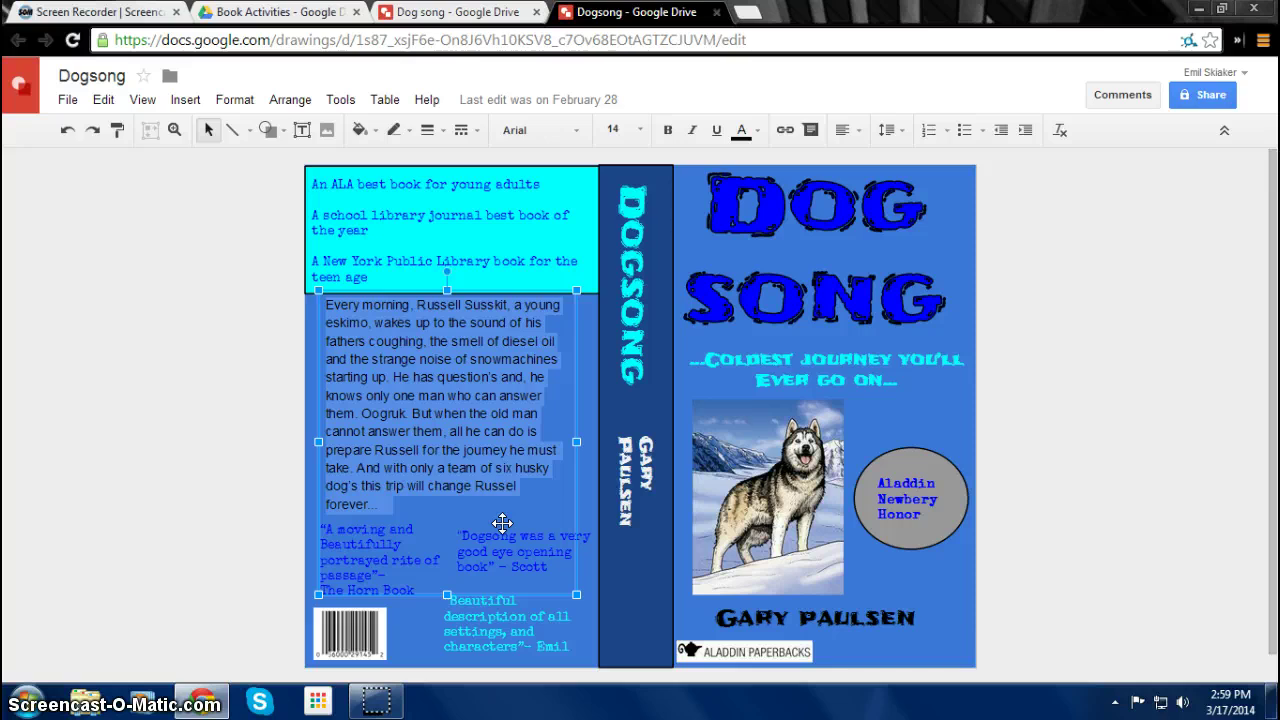
{"action": "left_click", "coordinate": [455, 12]}
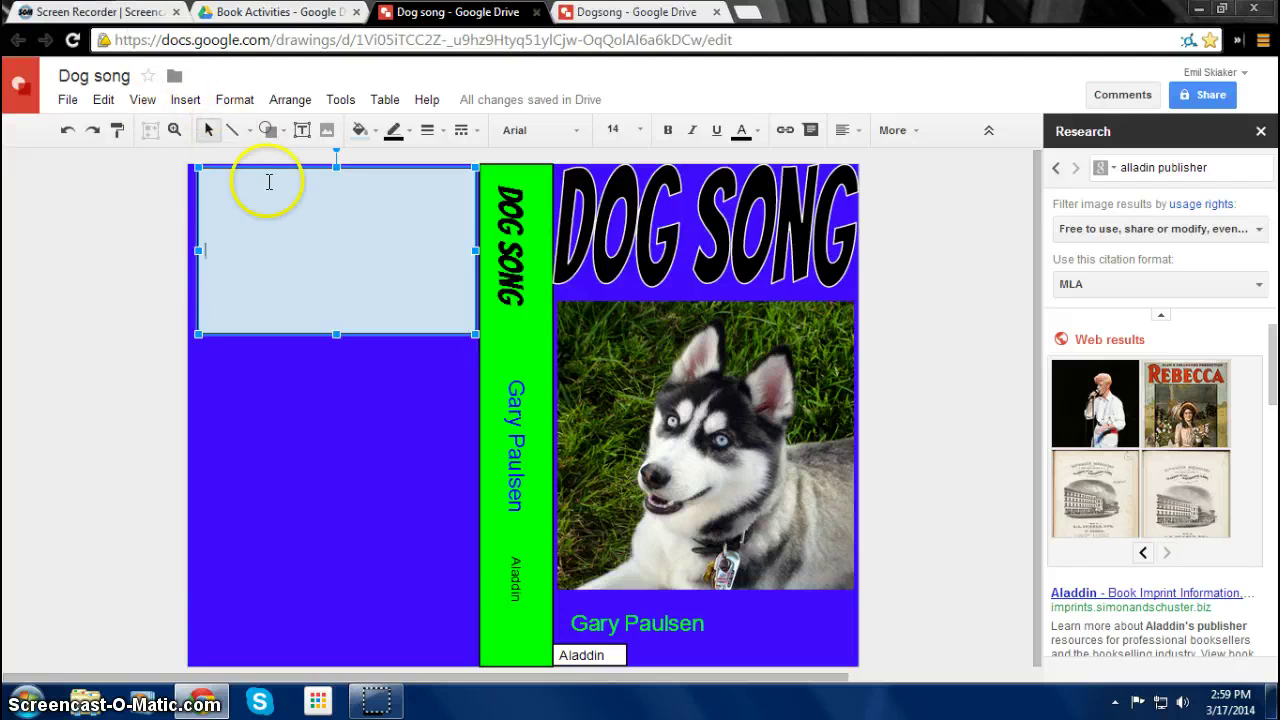
{"action": "left_click", "coordinate": [301, 130]}
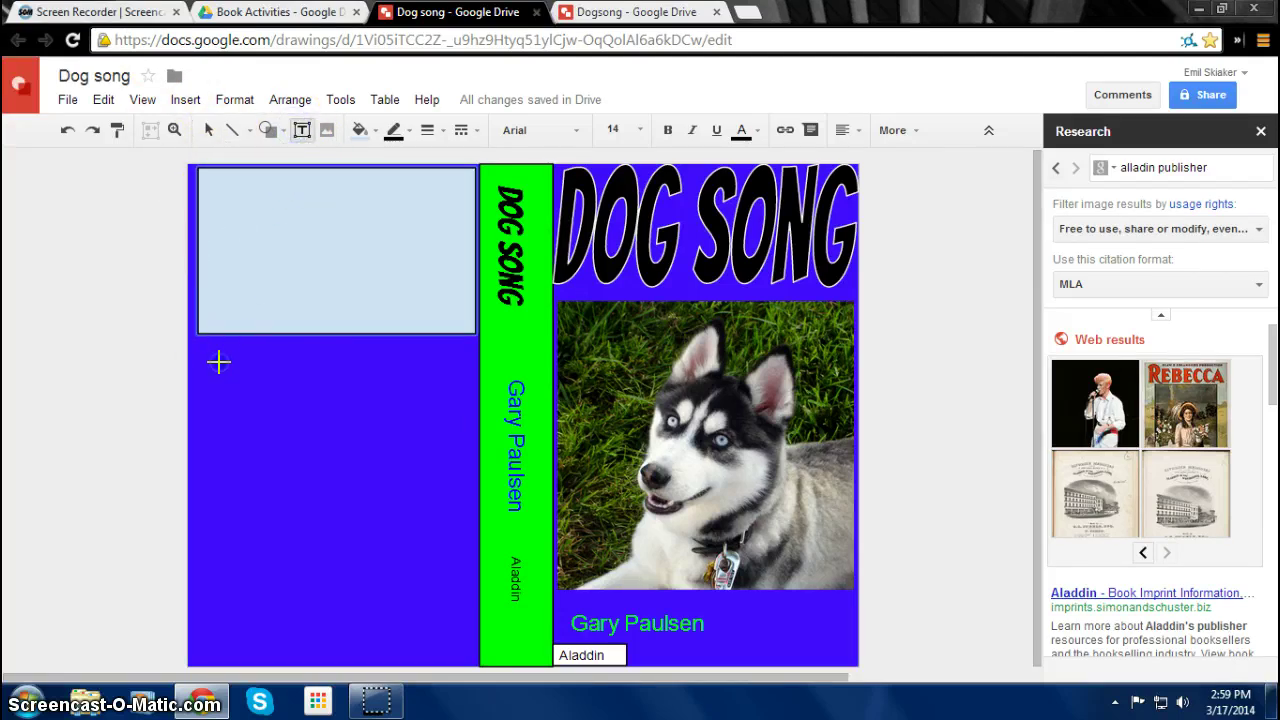
{"action": "left_click_drag", "start_coordinate": [217, 355], "coordinate": [471, 617]}
{"action": "left_click", "coordinate": [343, 443]}
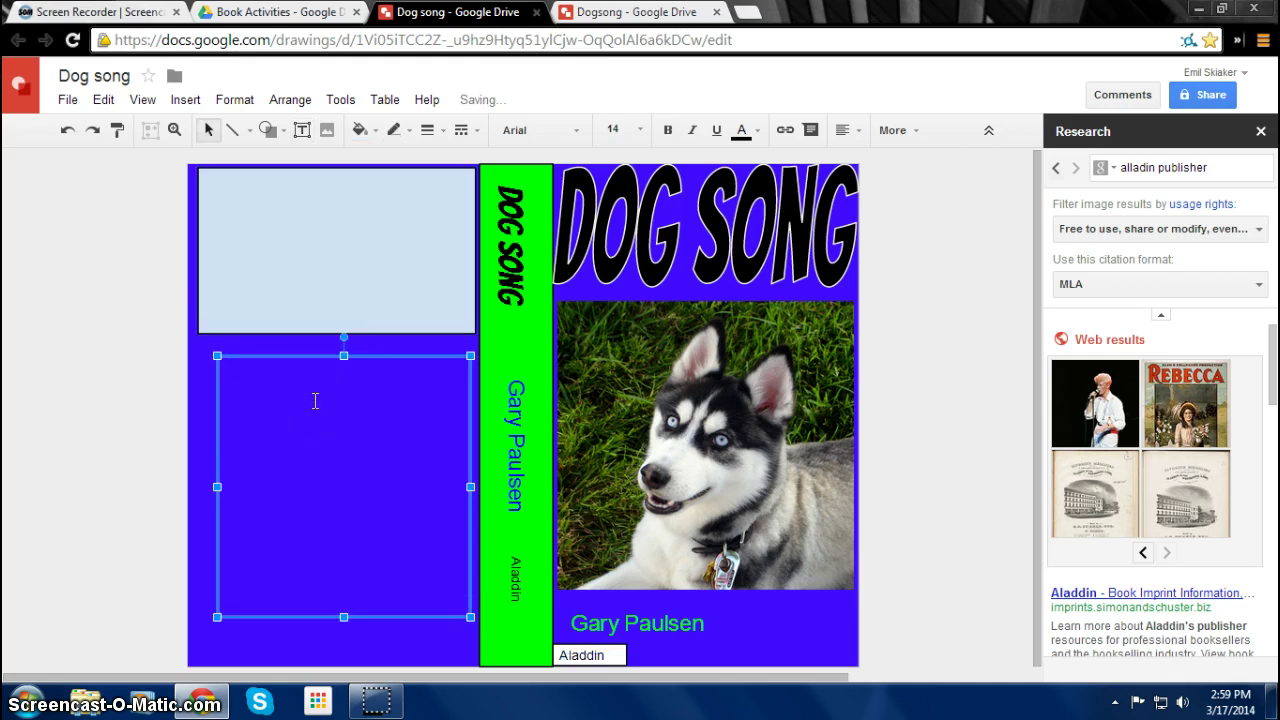
{"action": "key", "text": "ctrl+v"}
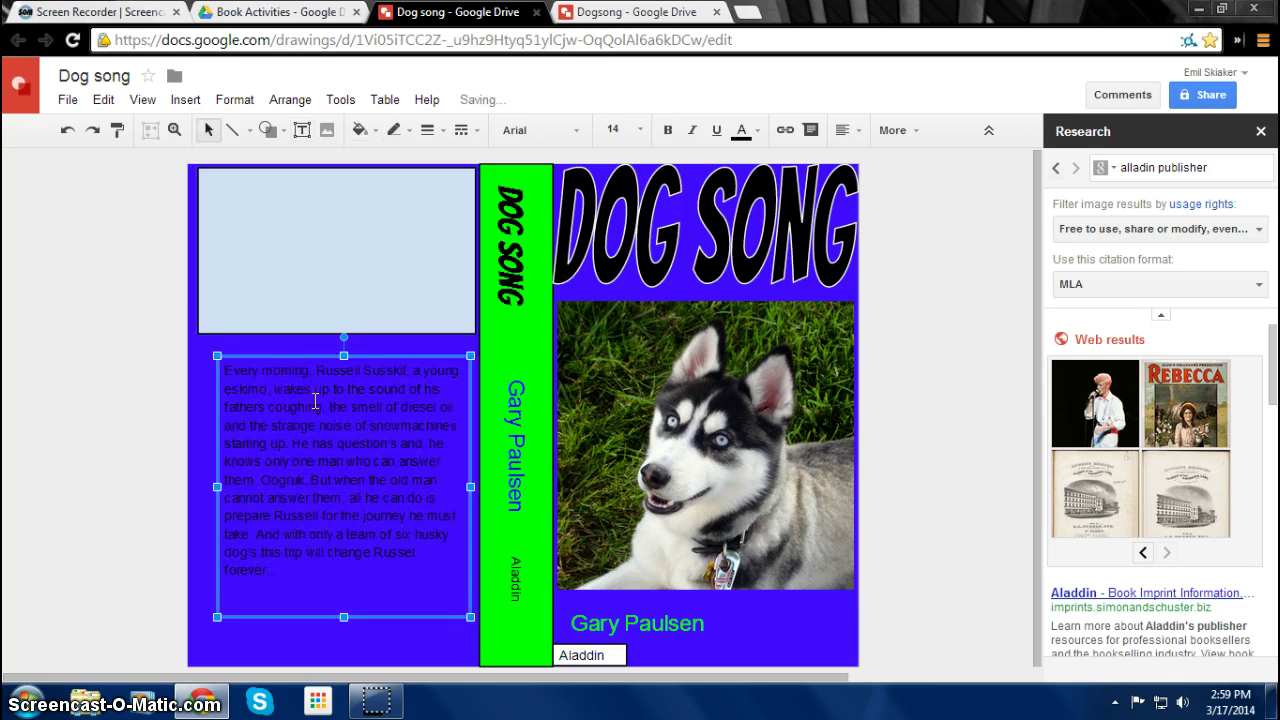
Nudge the summary text box slightly up and left into place.
{"action": "left_click_drag", "start_coordinate": [306, 355], "coordinate": [297, 345]}
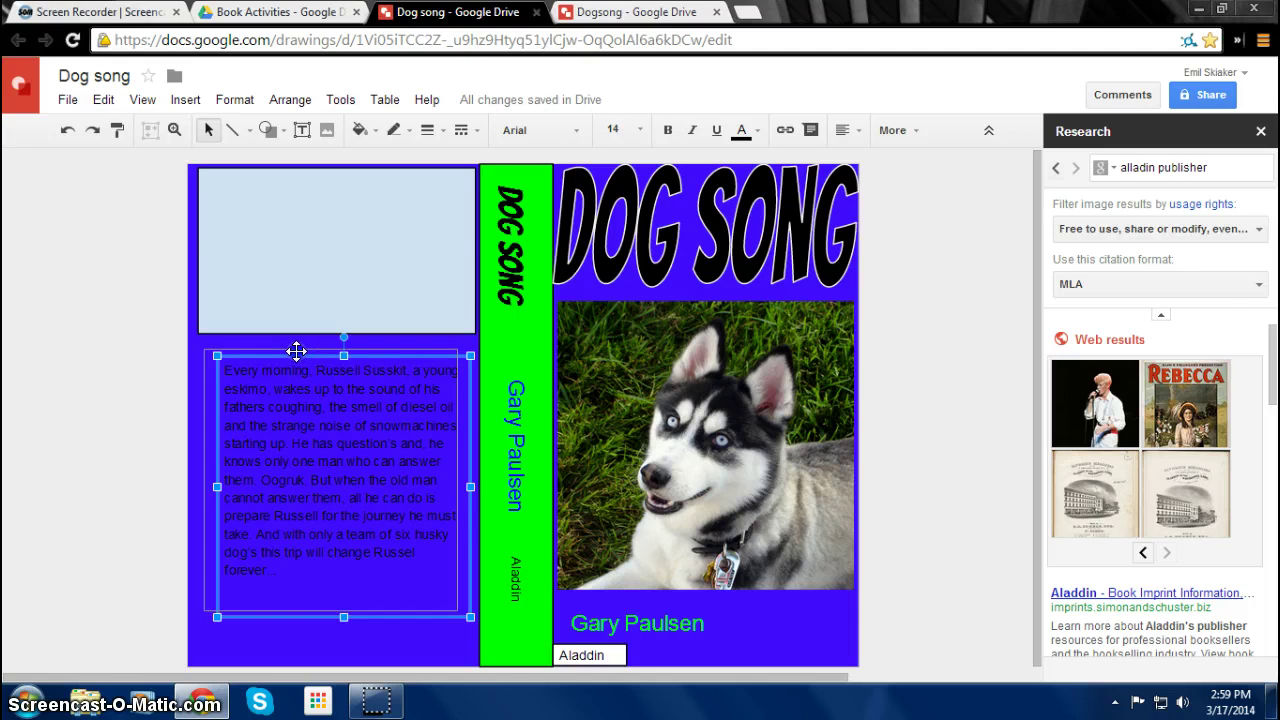
{"action": "left_click", "coordinate": [177, 346]}
{"action": "left_click", "coordinate": [306, 400]}
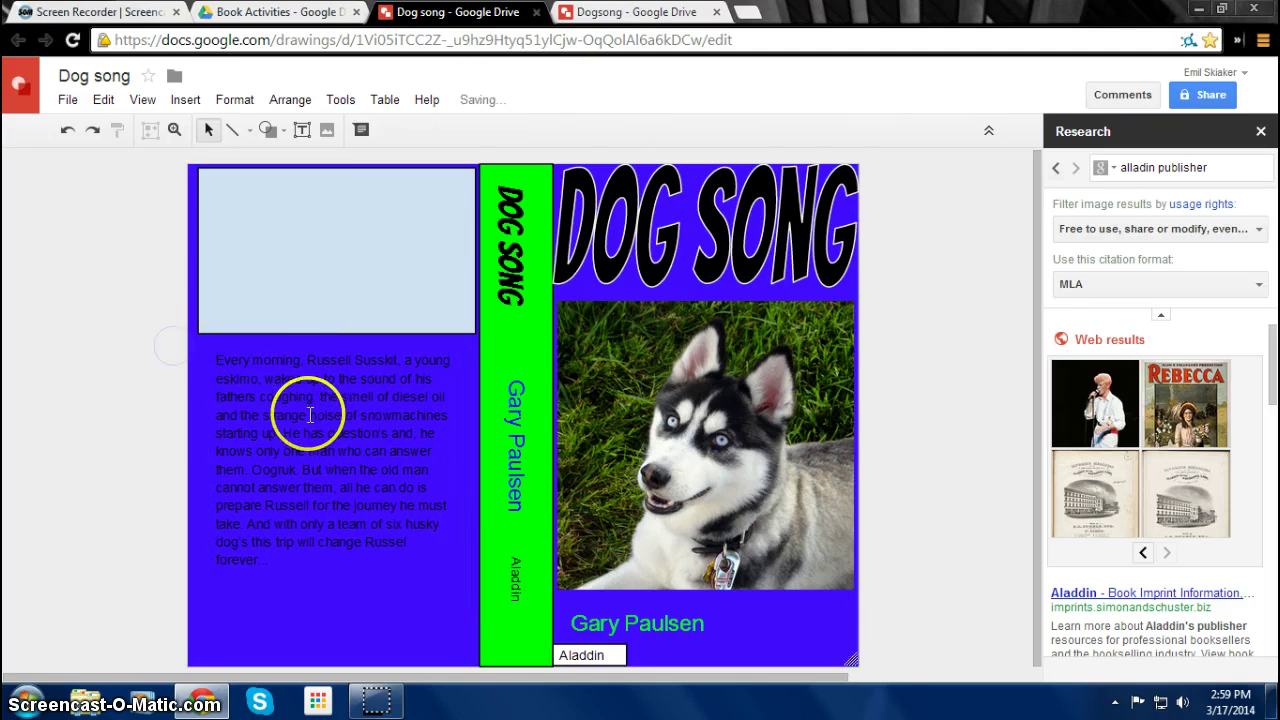
{"action": "left_click", "coordinate": [308, 341]}
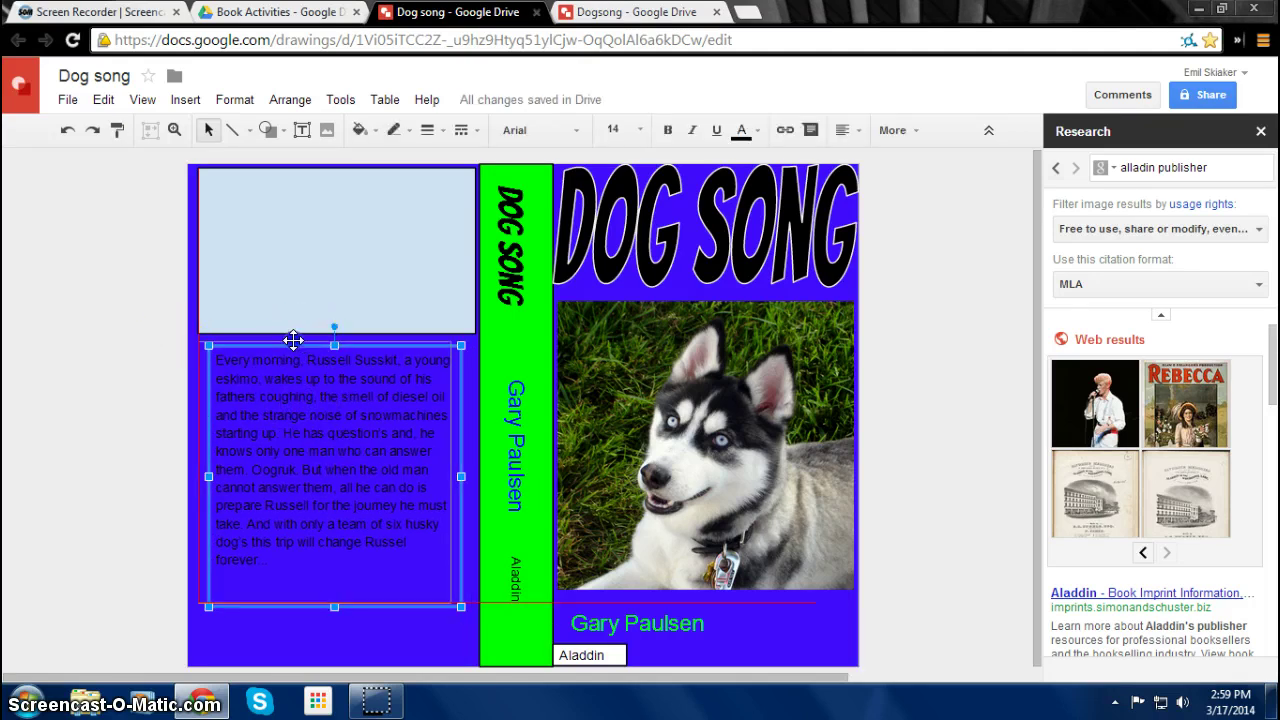
{"action": "left_click_drag", "start_coordinate": [308, 341], "coordinate": [296, 337]}
{"action": "left_click", "coordinate": [170, 356]}
{"action": "left_click", "coordinate": [306, 217]}
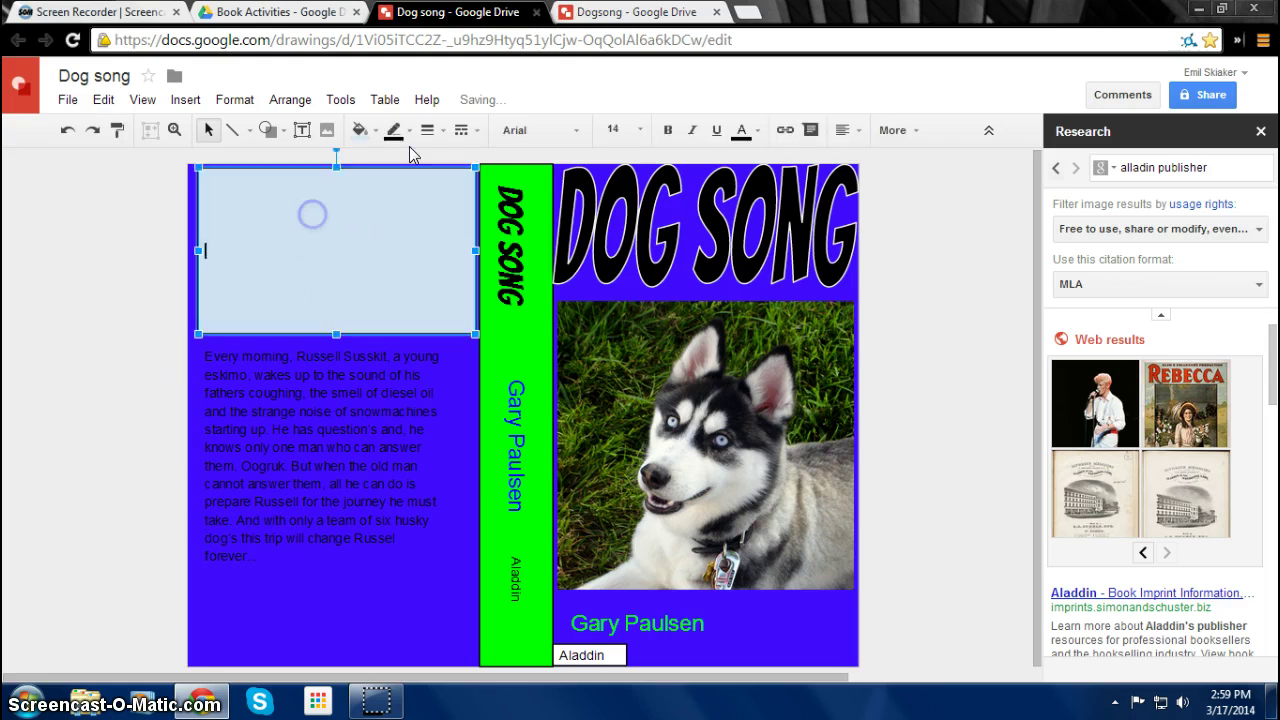
{"action": "left_click", "coordinate": [630, 12]}
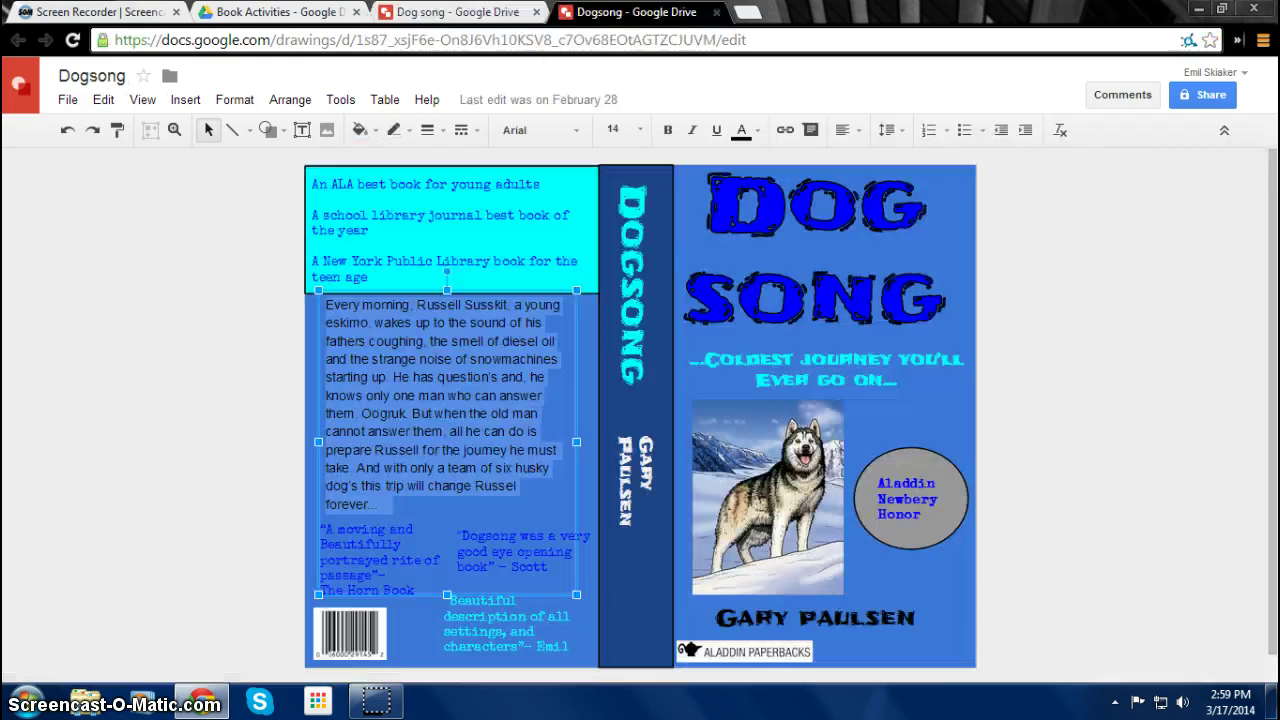
Fix the line to 'An ALA best book for young adults' and paste it into Dog song's light-blue box.
{"action": "left_click", "coordinate": [332, 184]}
{"action": "left_click", "coordinate": [320, 185]}
{"action": "type", "text": "n"}
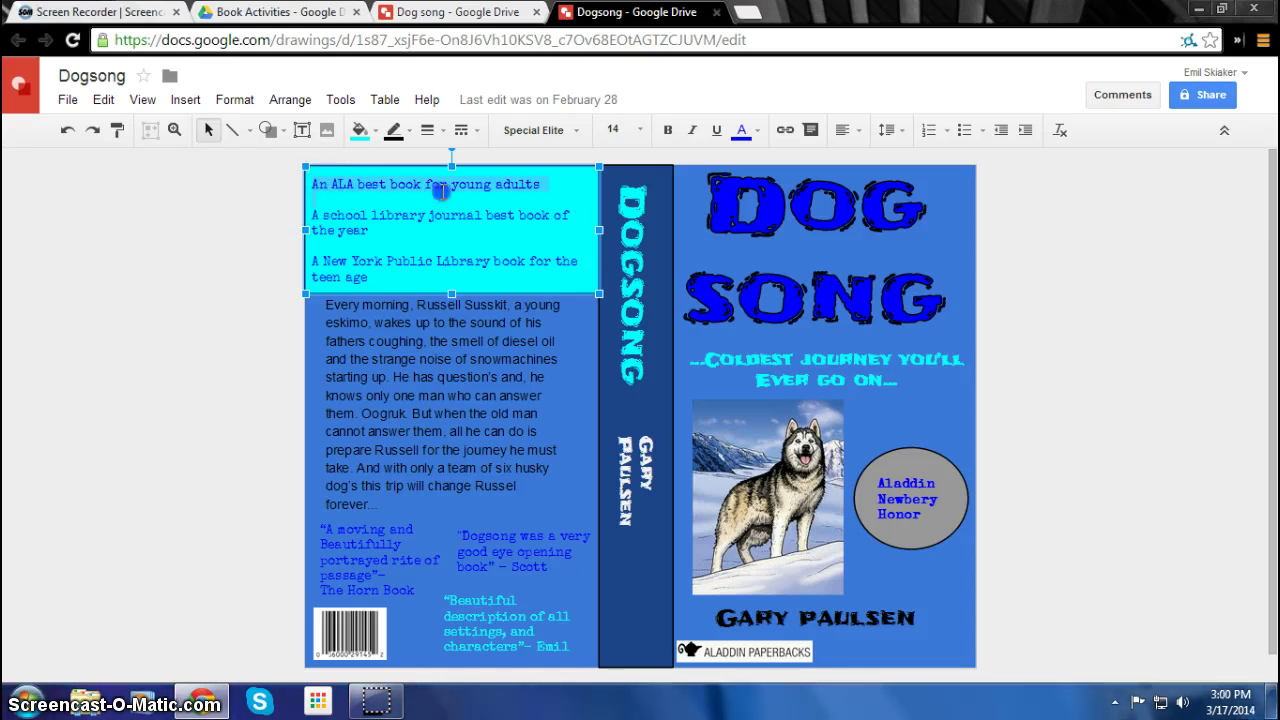
{"action": "right_click", "coordinate": [526, 190]}
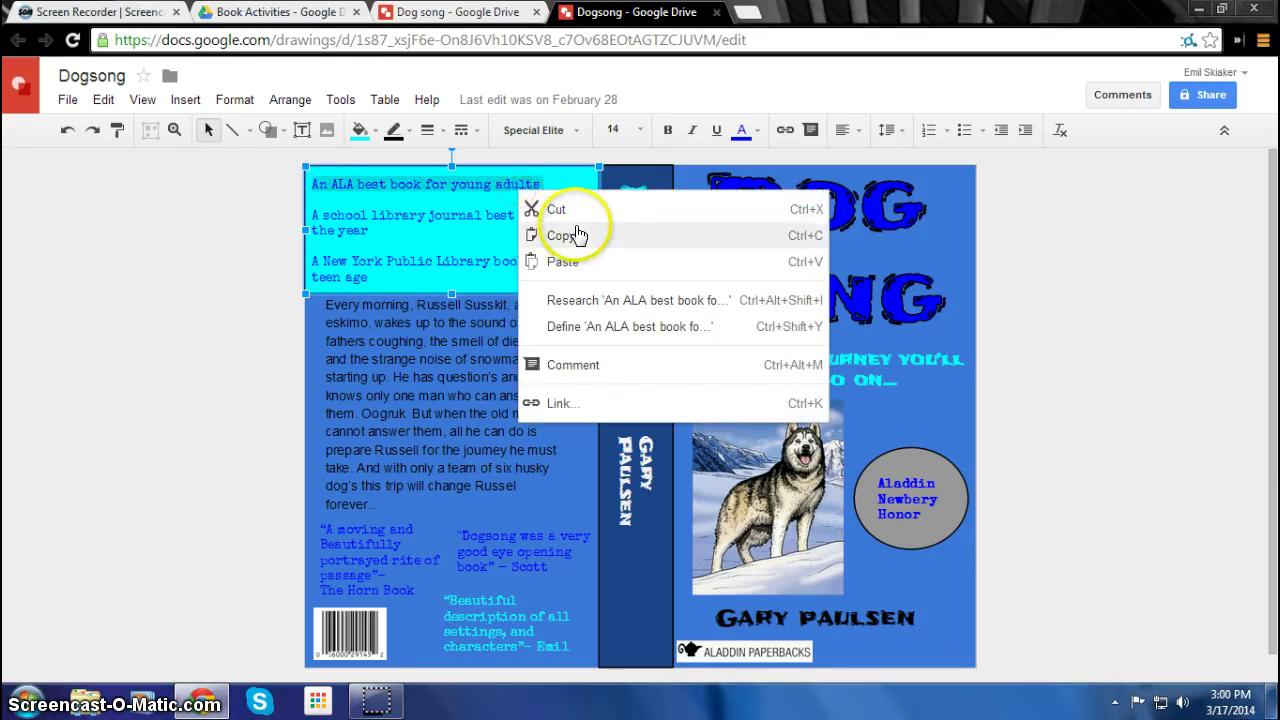
{"action": "left_click", "coordinate": [571, 231]}
{"action": "left_click", "coordinate": [457, 12]}
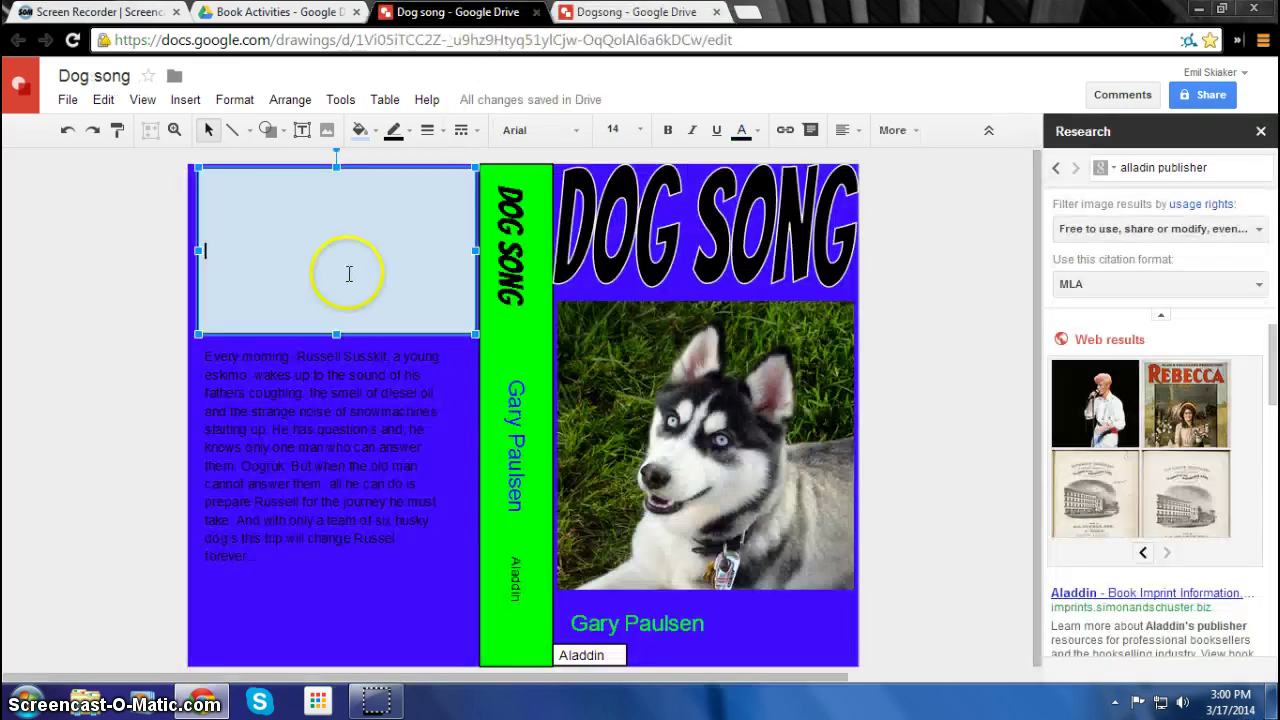
{"action": "right_click", "coordinate": [277, 222]}
{"action": "left_click", "coordinate": [324, 293]}
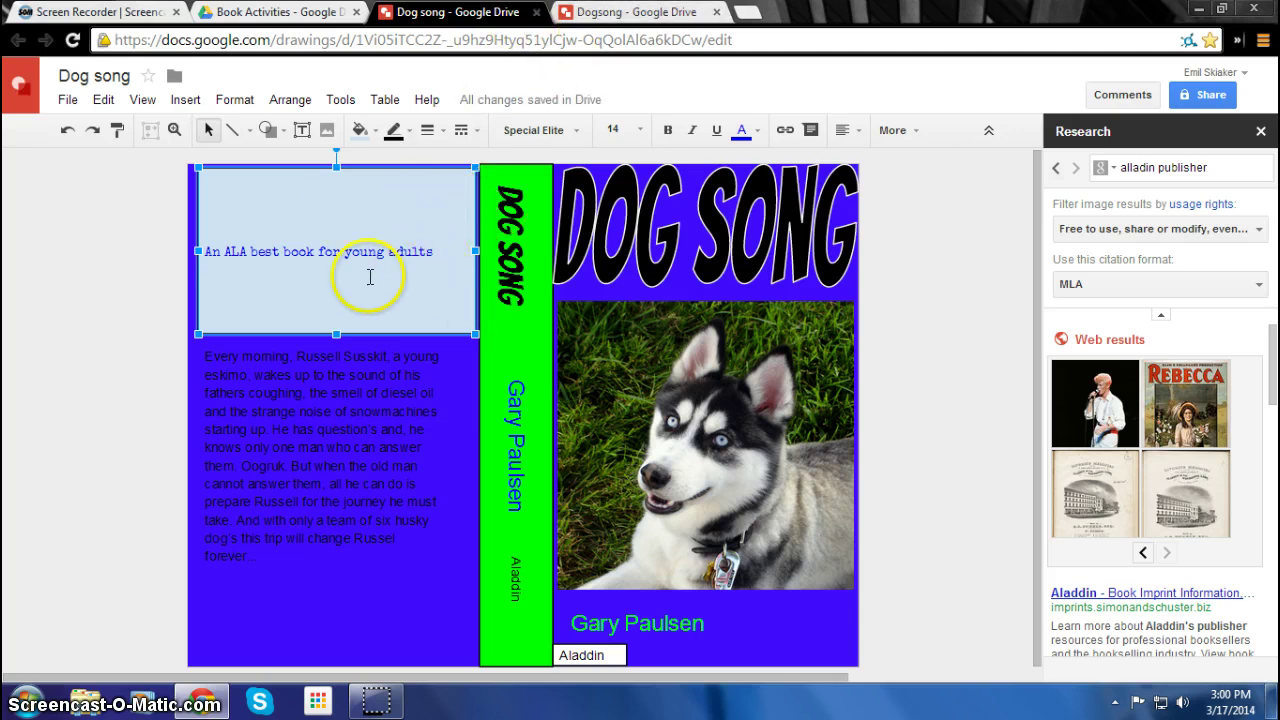
{"action": "left_click", "coordinate": [613, 12]}
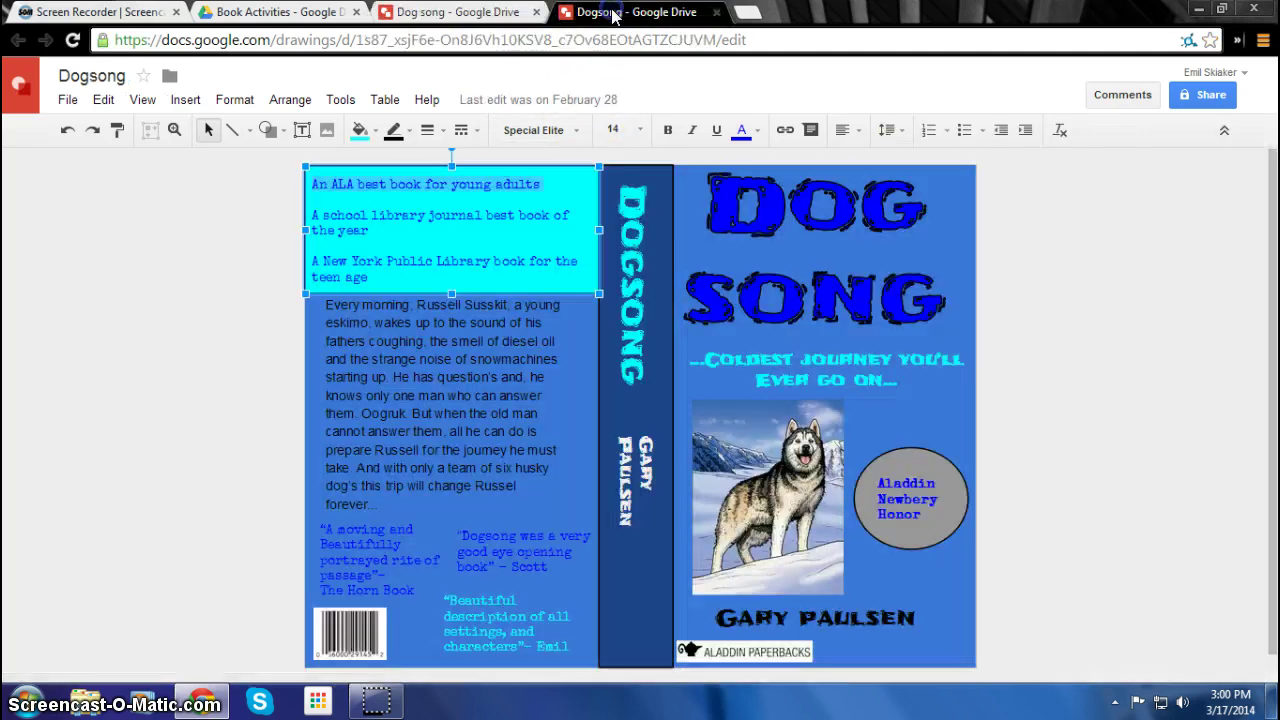
{"action": "left_click", "coordinate": [908, 474]}
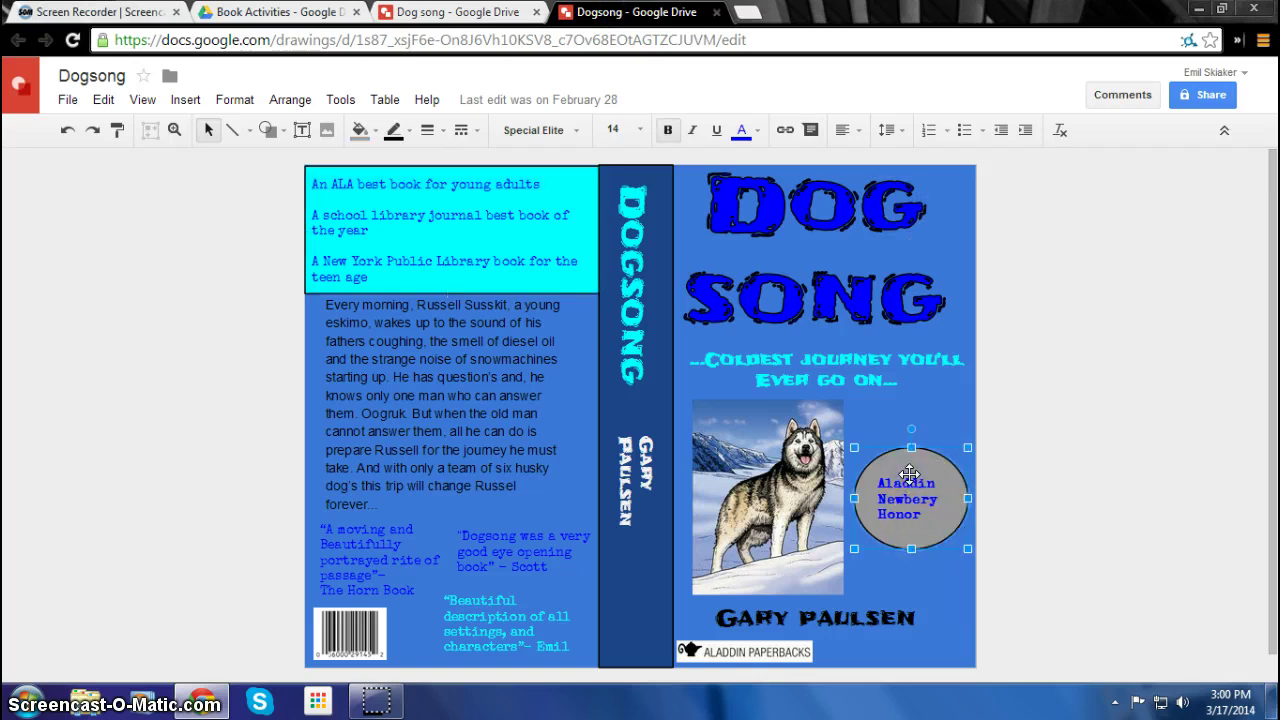
{"action": "key", "text": "ctrl+d"}
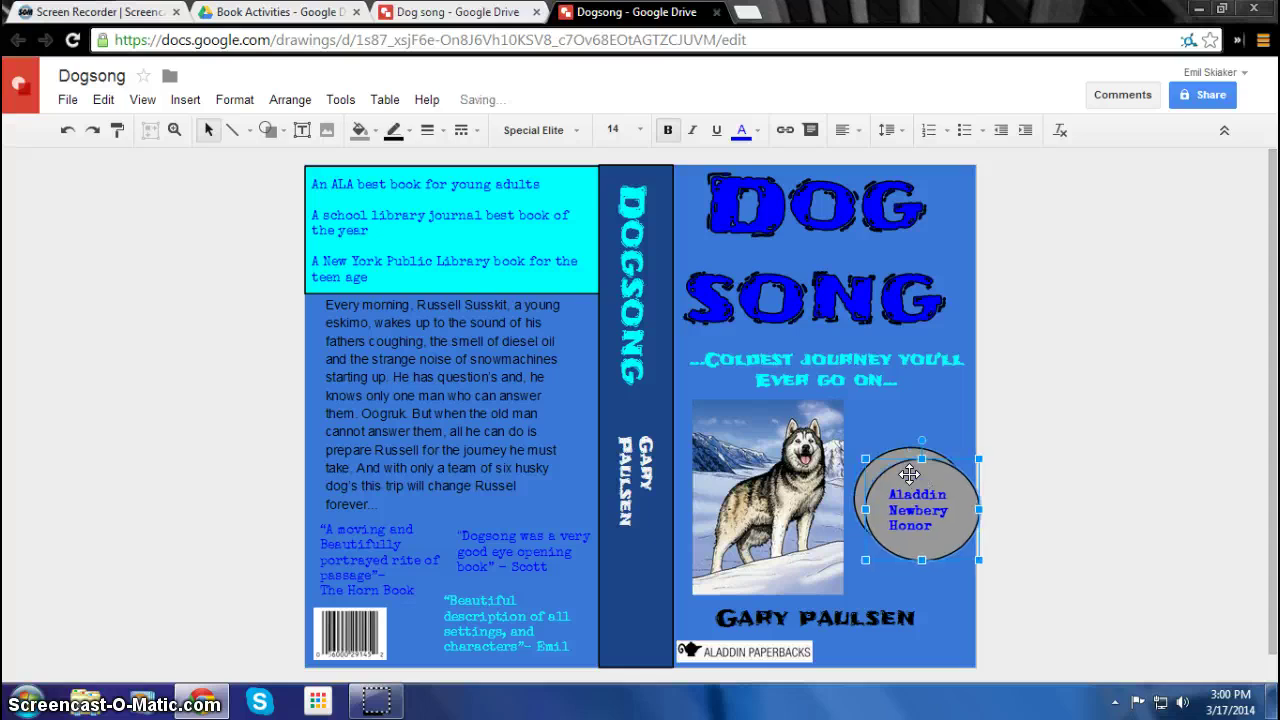
{"action": "left_click_drag", "start_coordinate": [836, 429], "coordinate": [926, 496]}
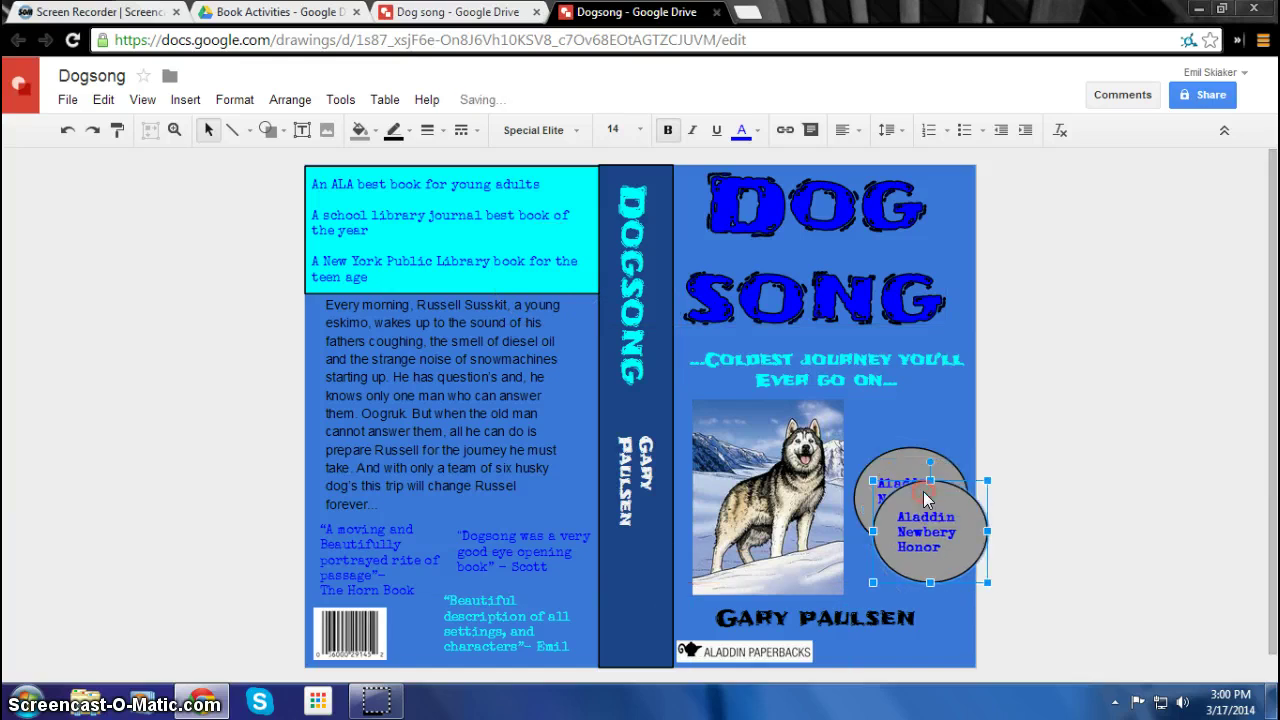
{"action": "right_click", "coordinate": [926, 494]}
{"action": "left_click", "coordinate": [965, 211]}
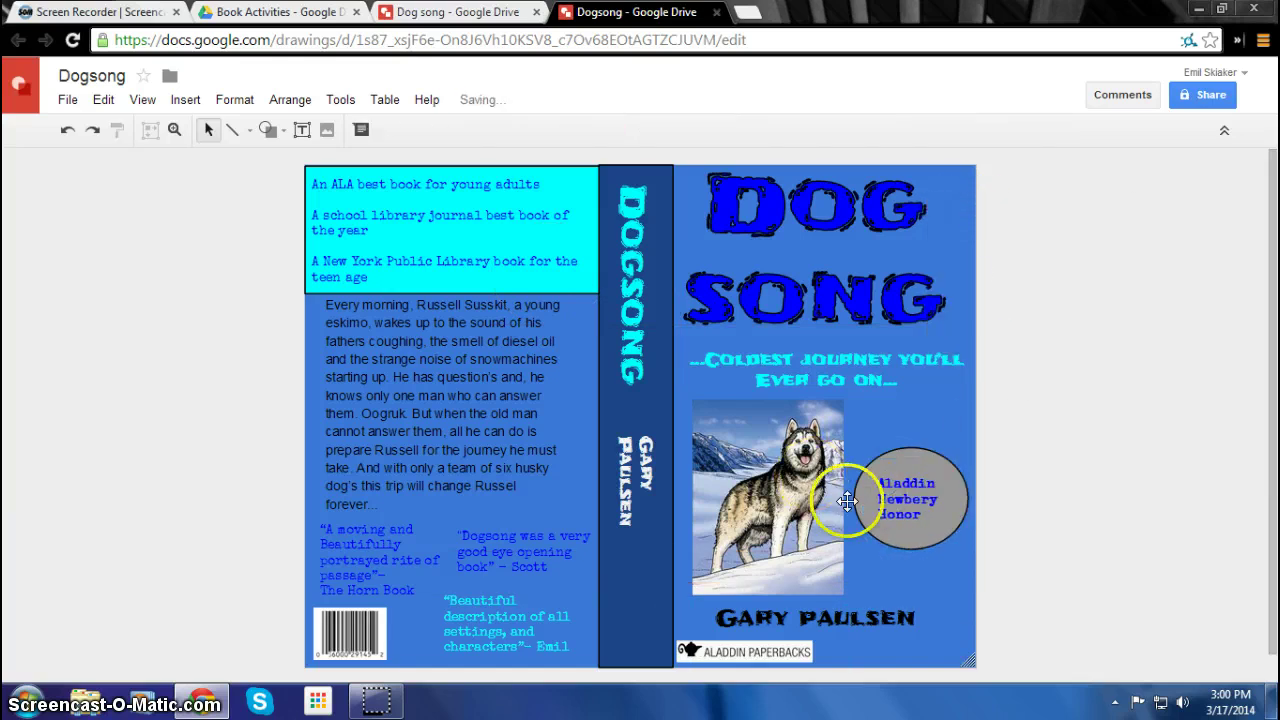
{"action": "left_click", "coordinate": [470, 14]}
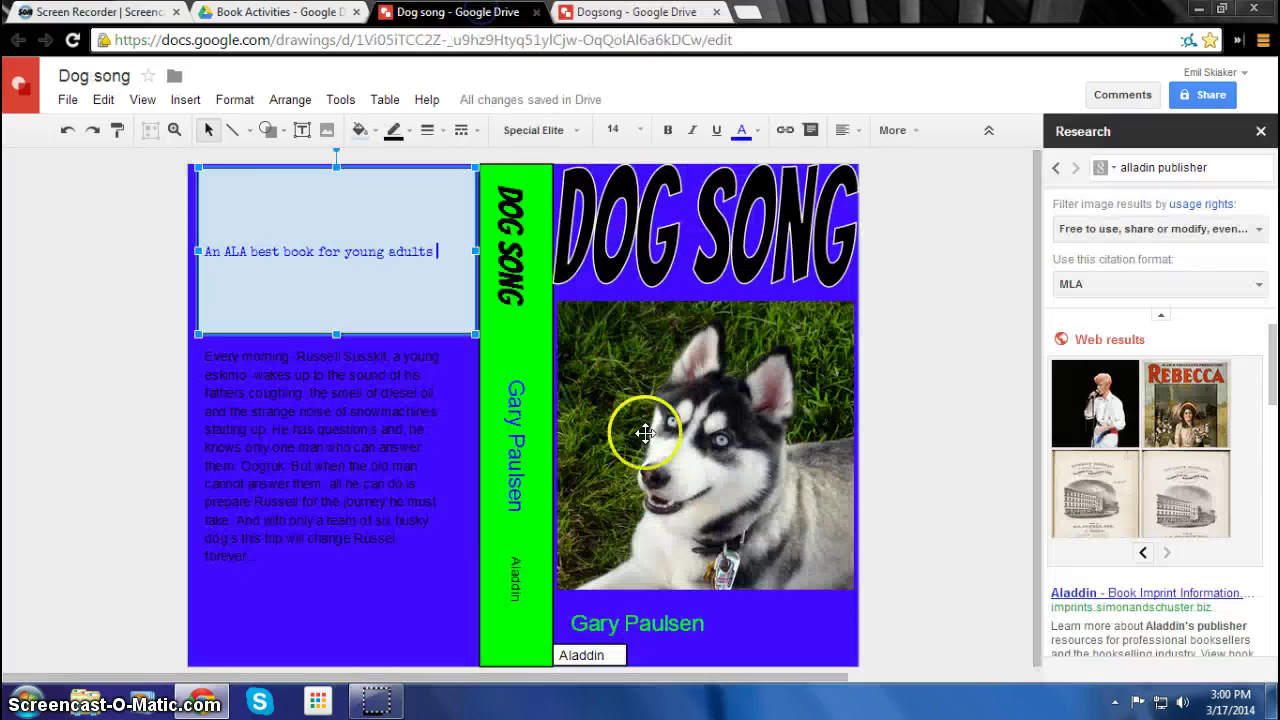
Draw a circle over the husky photo's top-left corner.
{"action": "left_click", "coordinate": [286, 129]}
{"action": "mouse_move", "coordinate": [355, 170]}
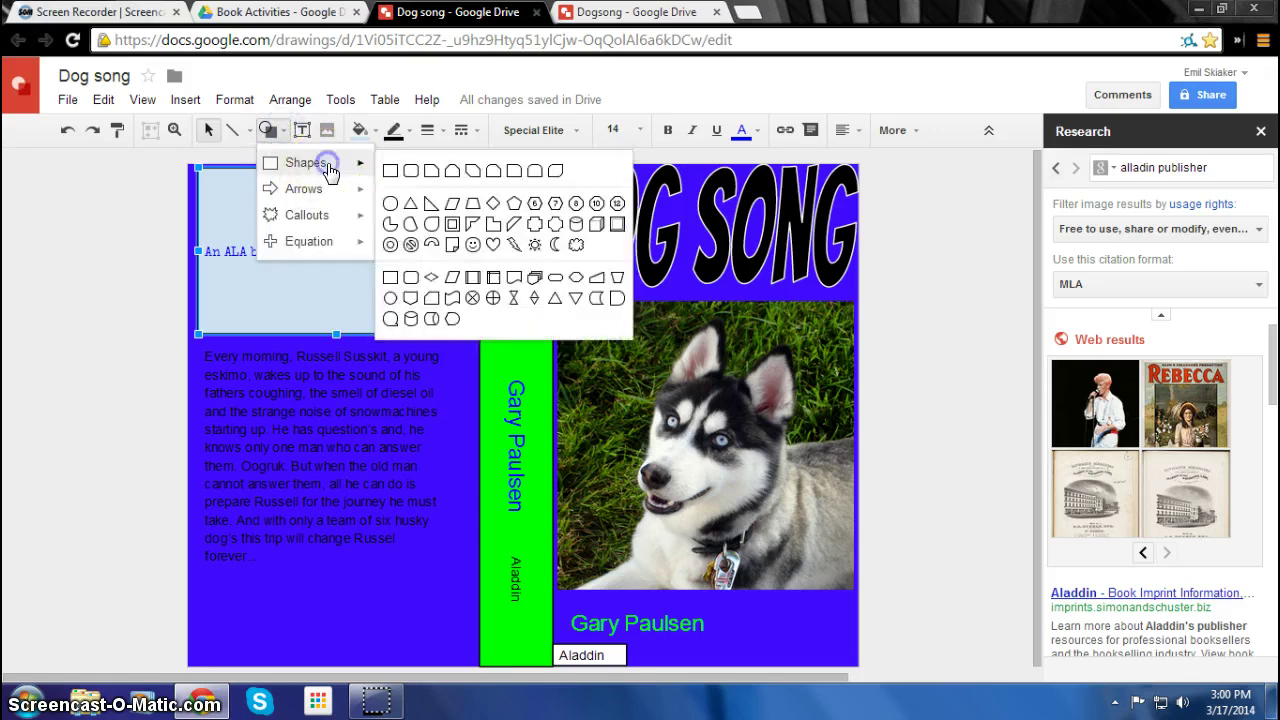
{"action": "left_click", "coordinate": [390, 298]}
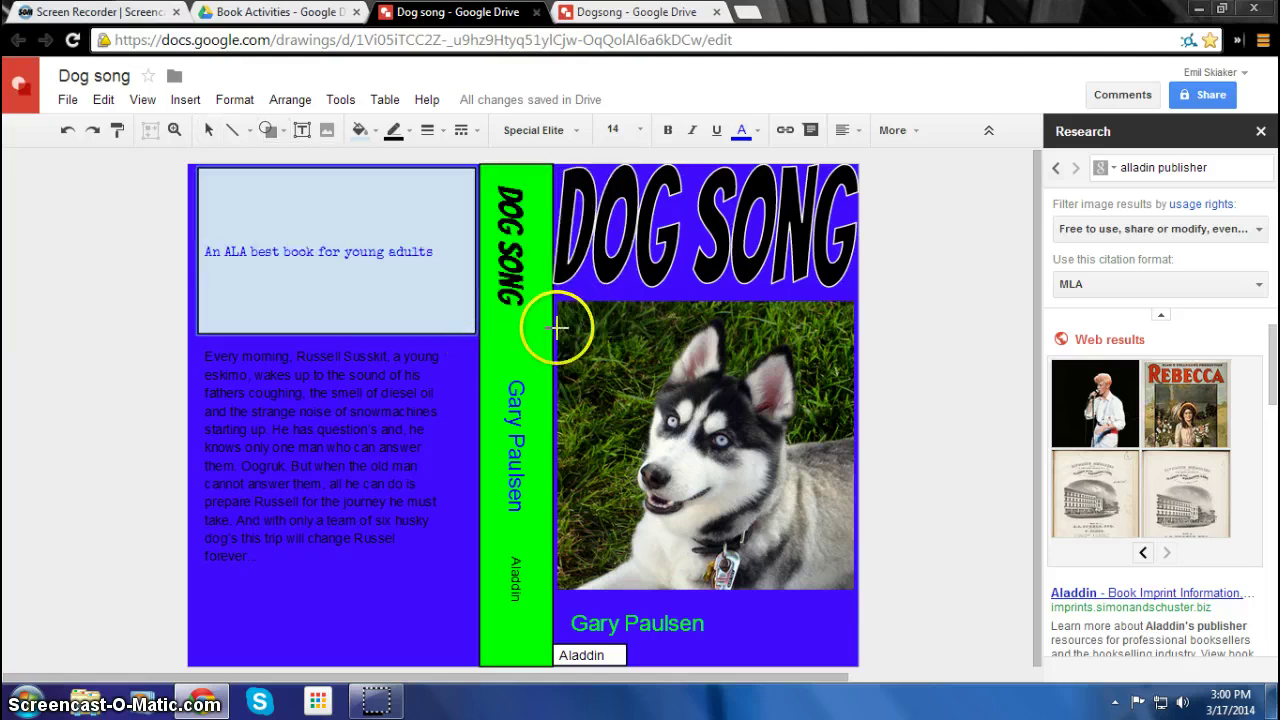
{"action": "left_click_drag", "start_coordinate": [560, 302], "coordinate": [672, 408]}
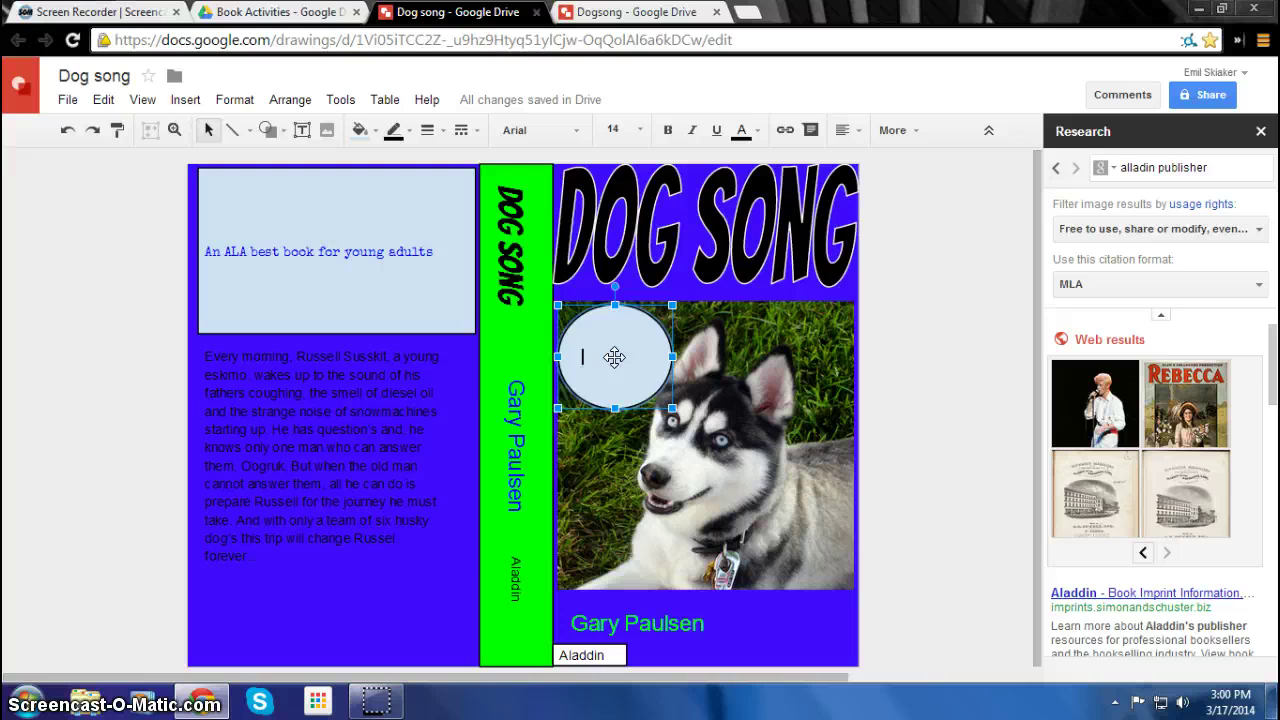
{"action": "left_click", "coordinate": [636, 12]}
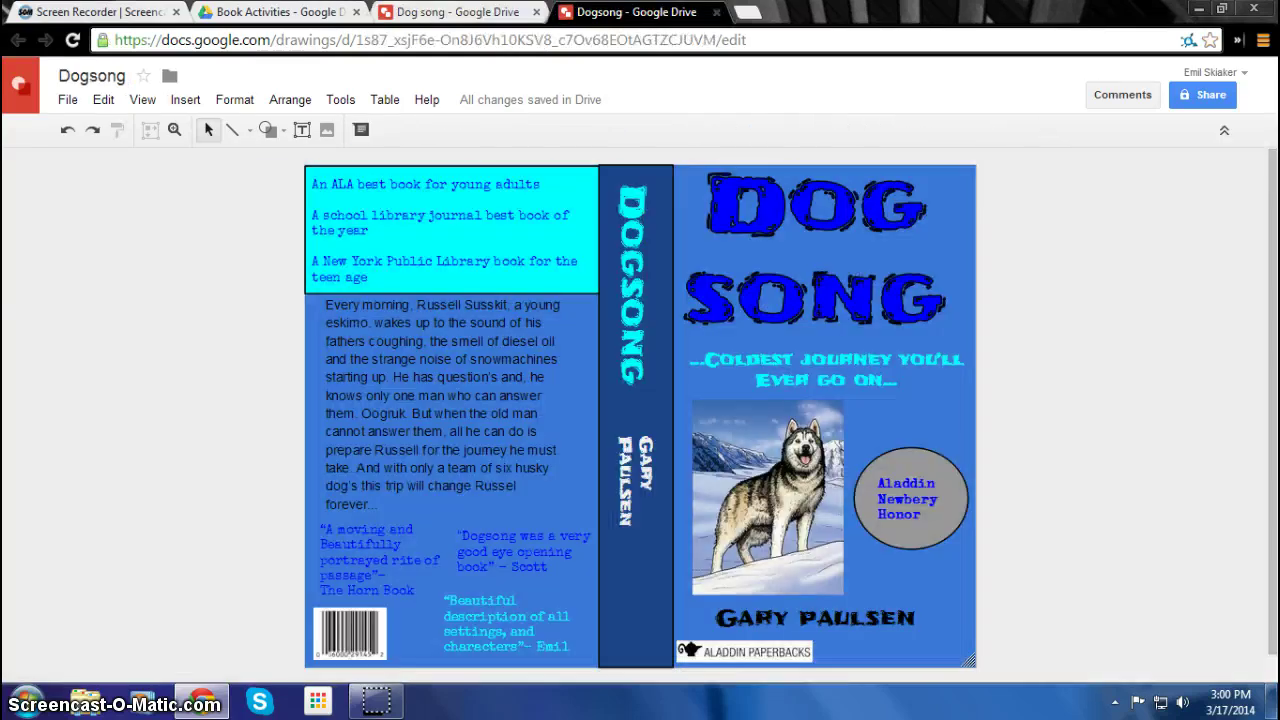
{"action": "left_click", "coordinate": [522, 13]}
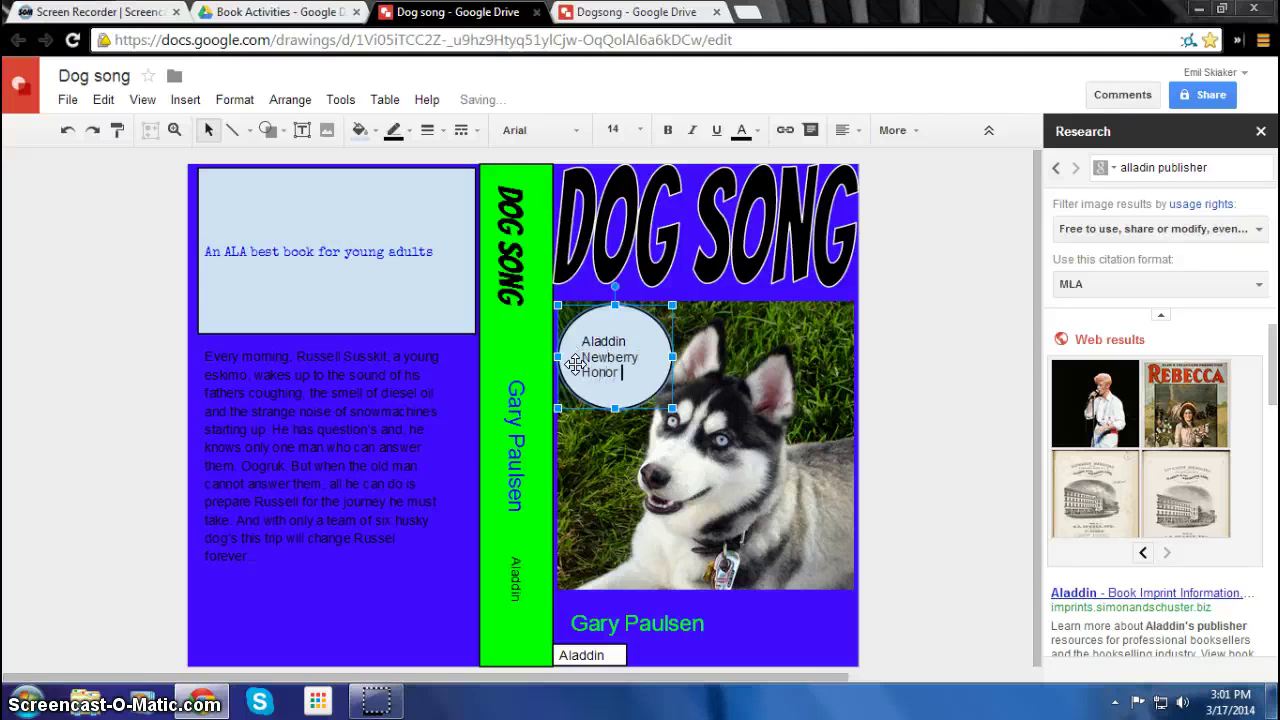
Correct 'Newberry' to 'Newbery' so the circle reads Aladdin Newbery Honor.
{"action": "left_click", "coordinate": [629, 350]}
{"action": "right_click", "coordinate": [612, 352]}
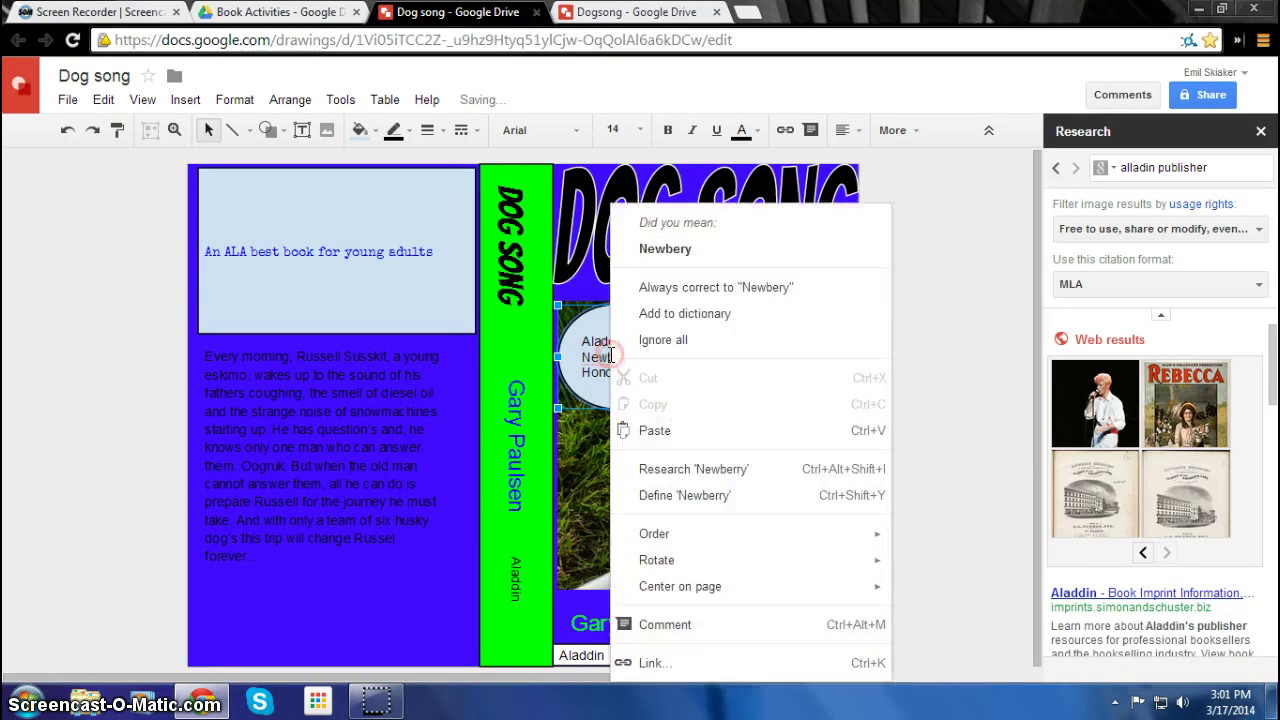
{"action": "left_click", "coordinate": [664, 249]}
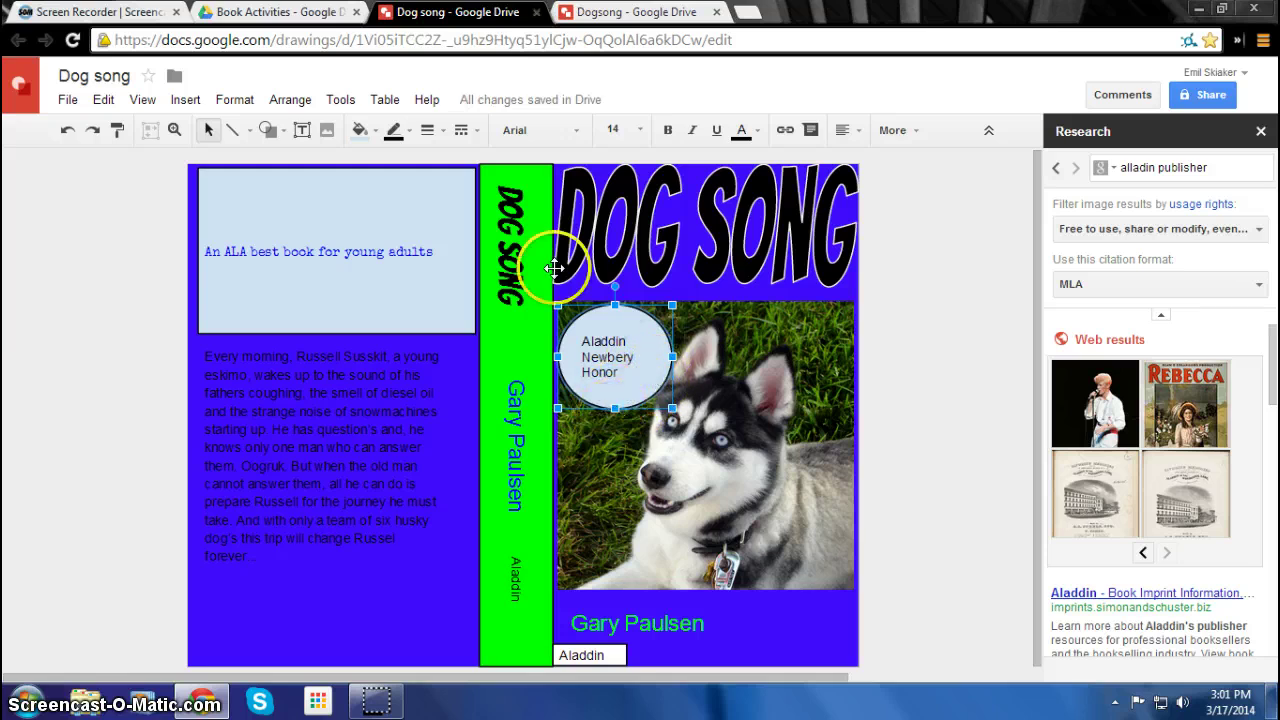
Fill the Newbery Honor circle grey and set its text in the Slackey font.
{"action": "left_click", "coordinate": [351, 133]}
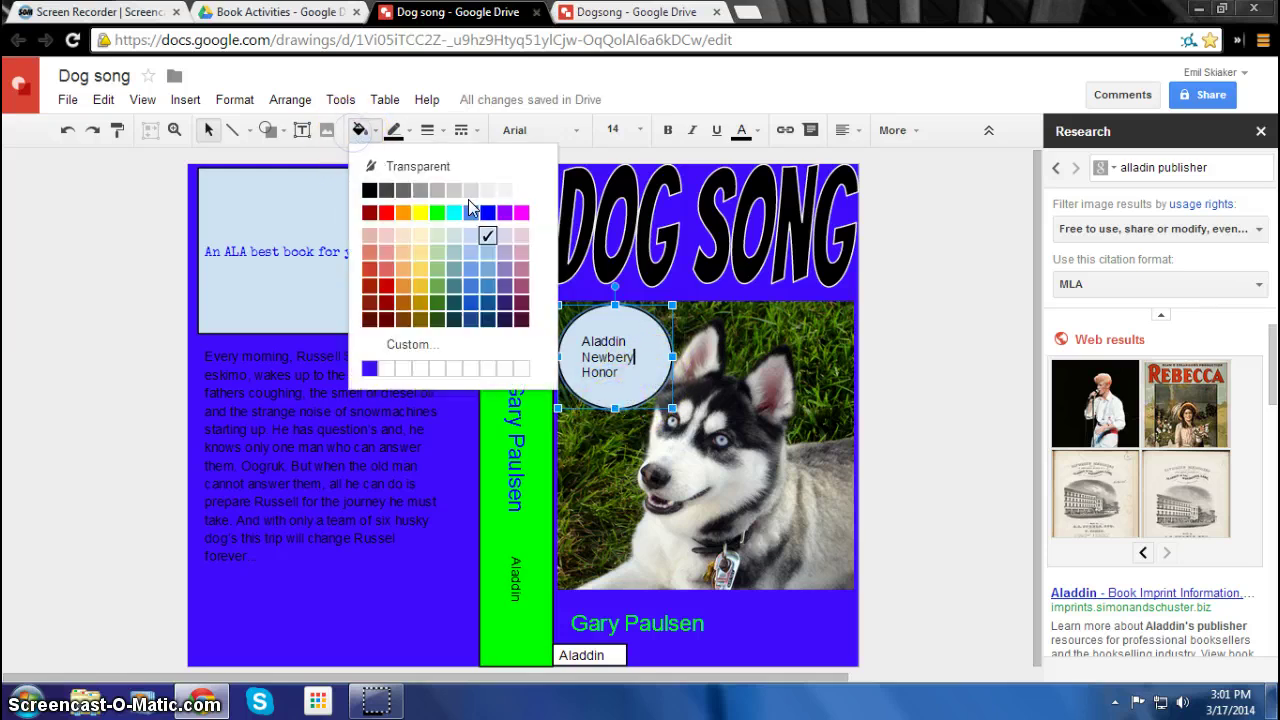
{"action": "left_click", "coordinate": [438, 190]}
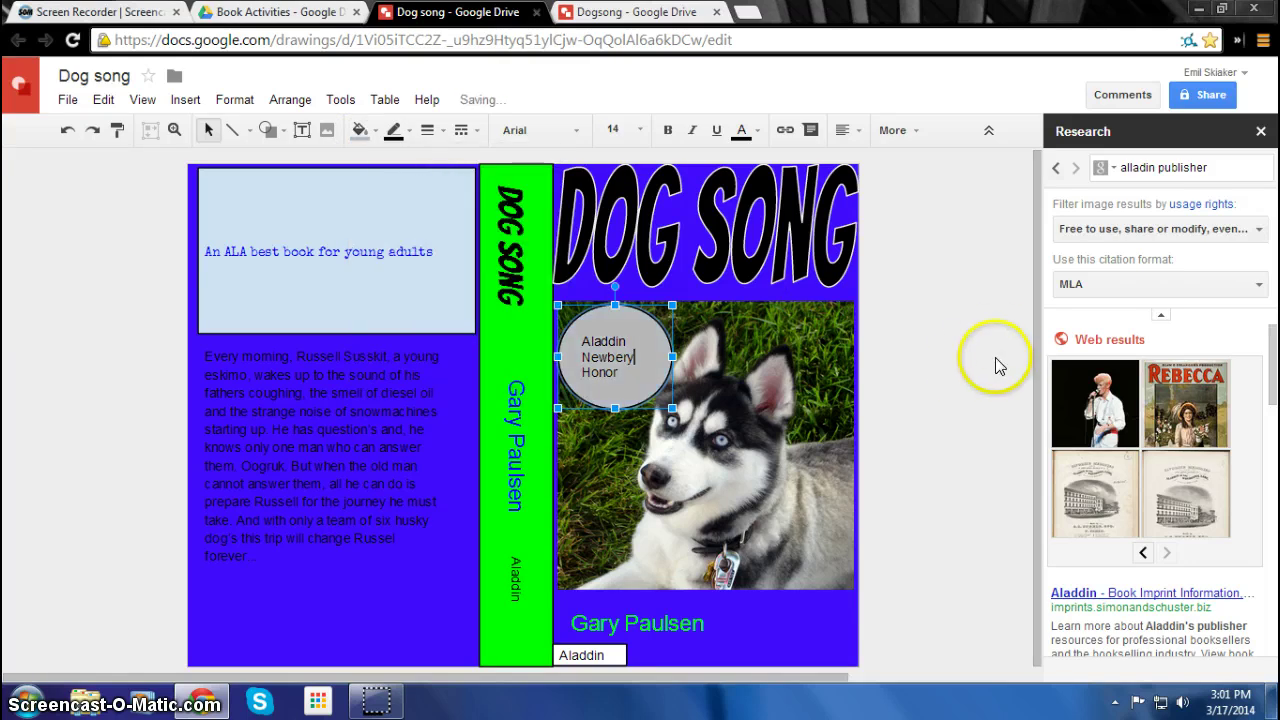
{"action": "left_click", "coordinate": [952, 410]}
{"action": "left_click", "coordinate": [607, 346]}
{"action": "left_click", "coordinate": [568, 130]}
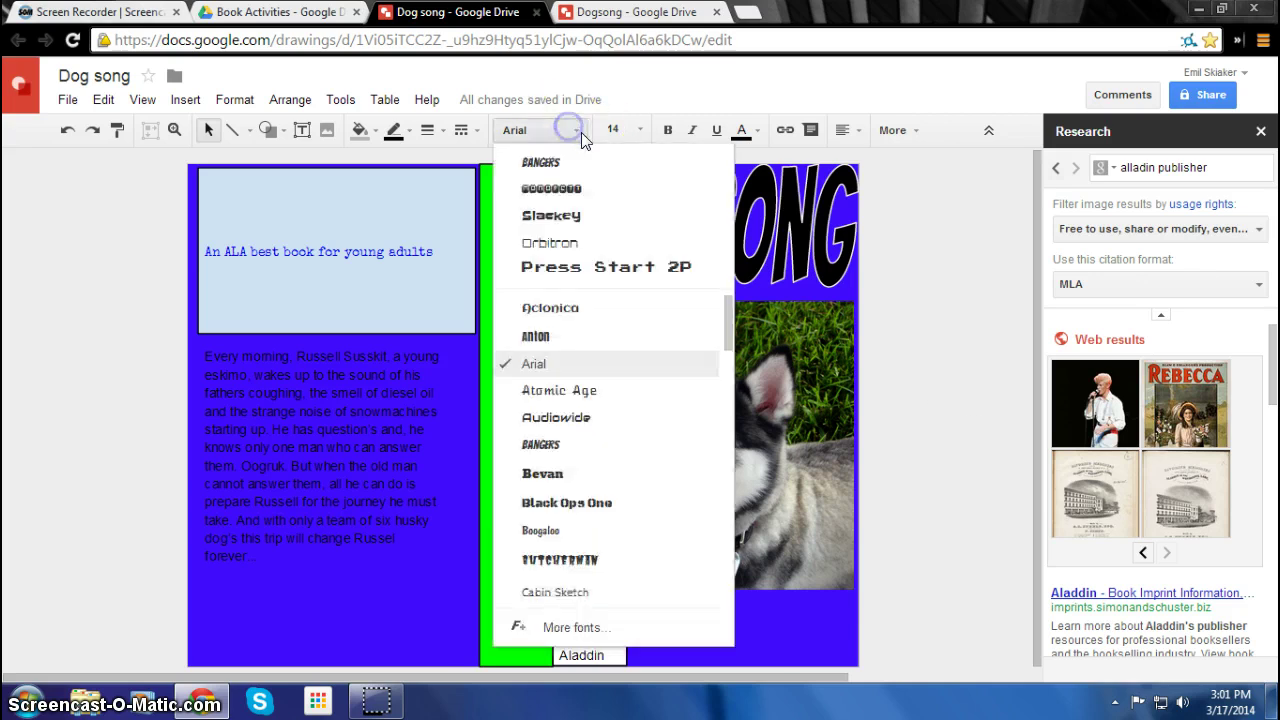
{"action": "left_click", "coordinate": [550, 215]}
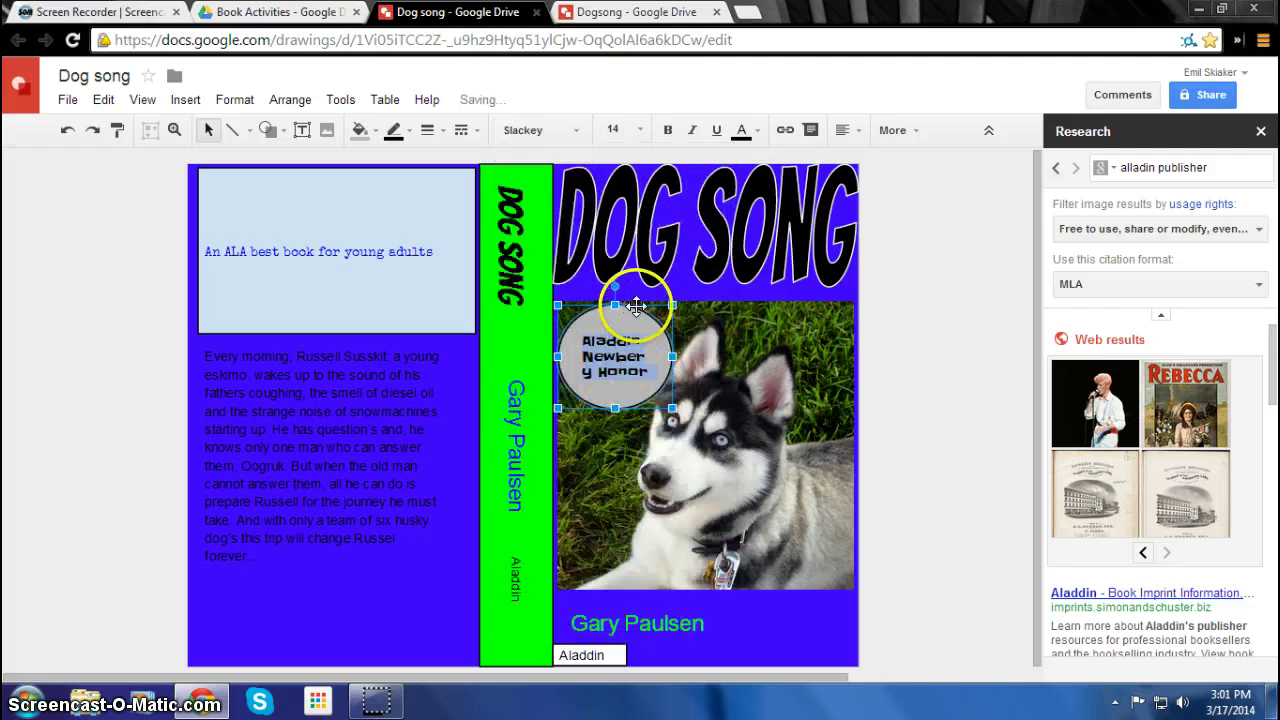
{"action": "left_click", "coordinate": [630, 314]}
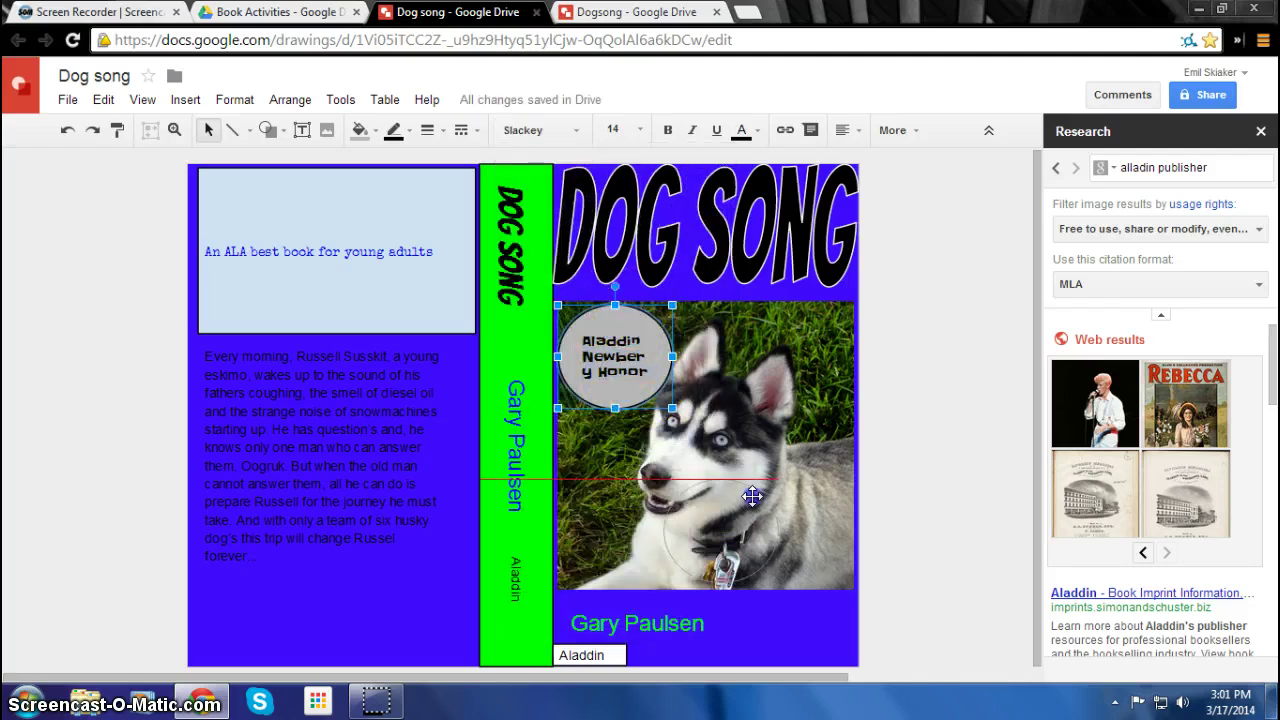
Move the award circle to the husky photo's bottom-right corner.
{"action": "left_click_drag", "start_coordinate": [817, 546], "coordinate": [779, 547]}
{"action": "left_click", "coordinate": [818, 535]}
{"action": "left_click", "coordinate": [894, 509]}
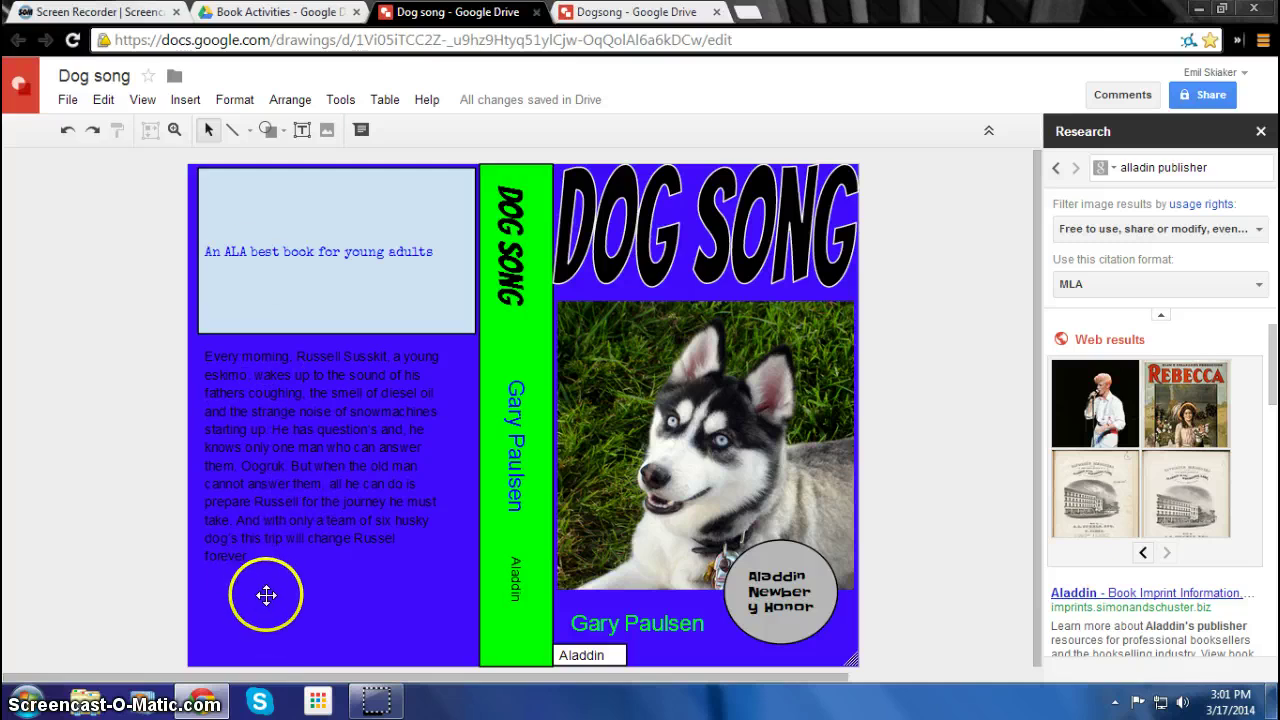
{"action": "left_click", "coordinate": [263, 591]}
{"action": "key", "text": "Escape"}
{"action": "left_click", "coordinate": [185, 99]}
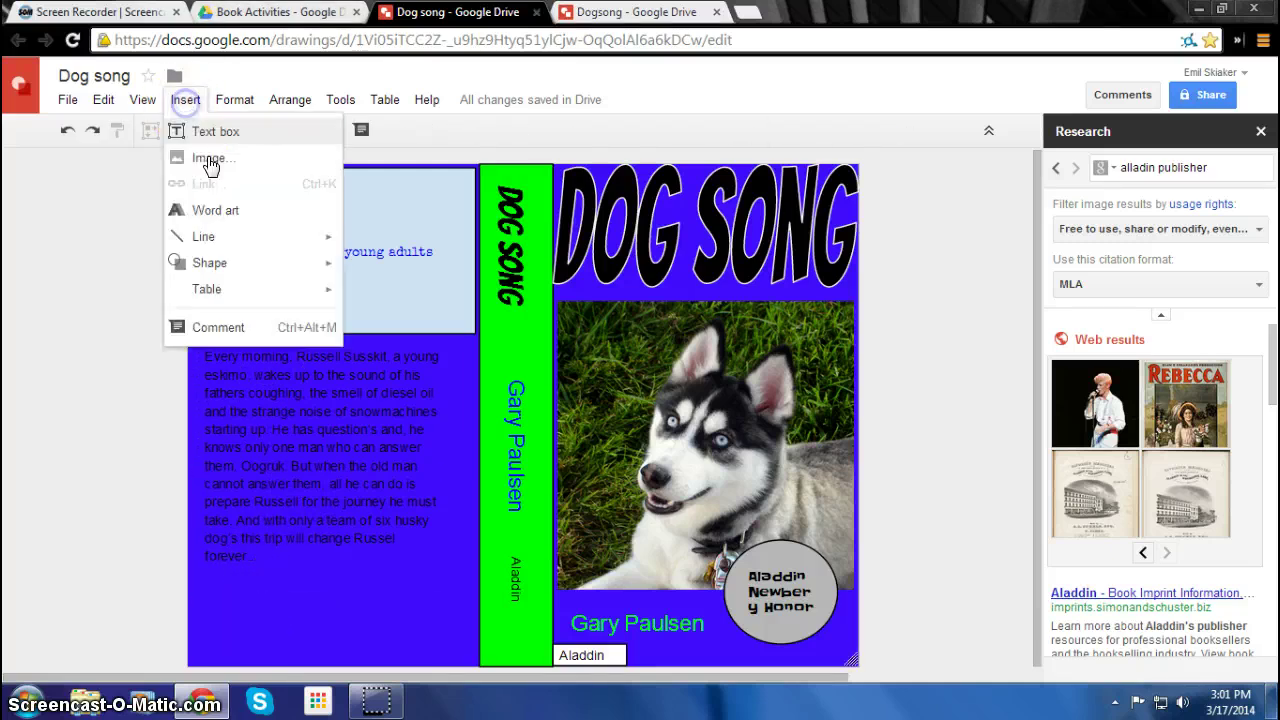
{"action": "left_click", "coordinate": [226, 158]}
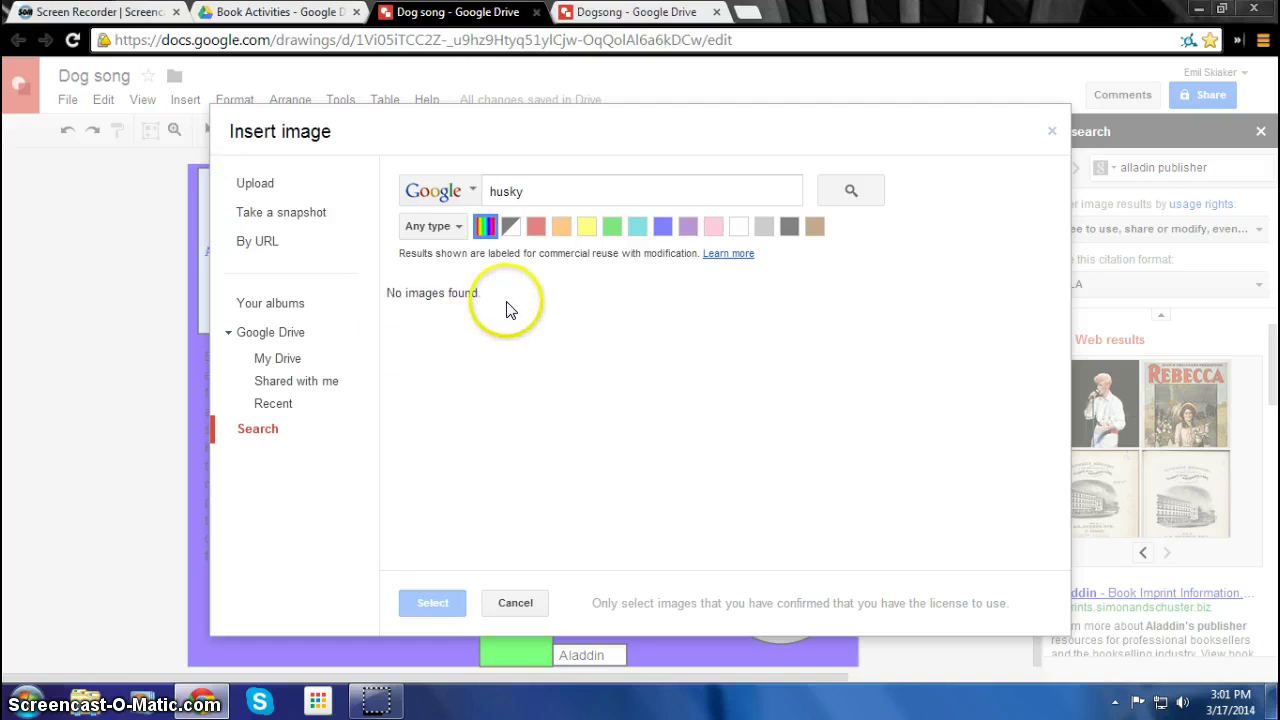
{"action": "left_click", "coordinate": [563, 193]}
{"action": "key", "text": "BackSpace"}
{"action": "key", "text": "BackSpace"}
{"action": "key", "text": "BackSpace"}
{"action": "key", "text": "BackSpace"}
{"action": "key", "text": "BackSpace"}
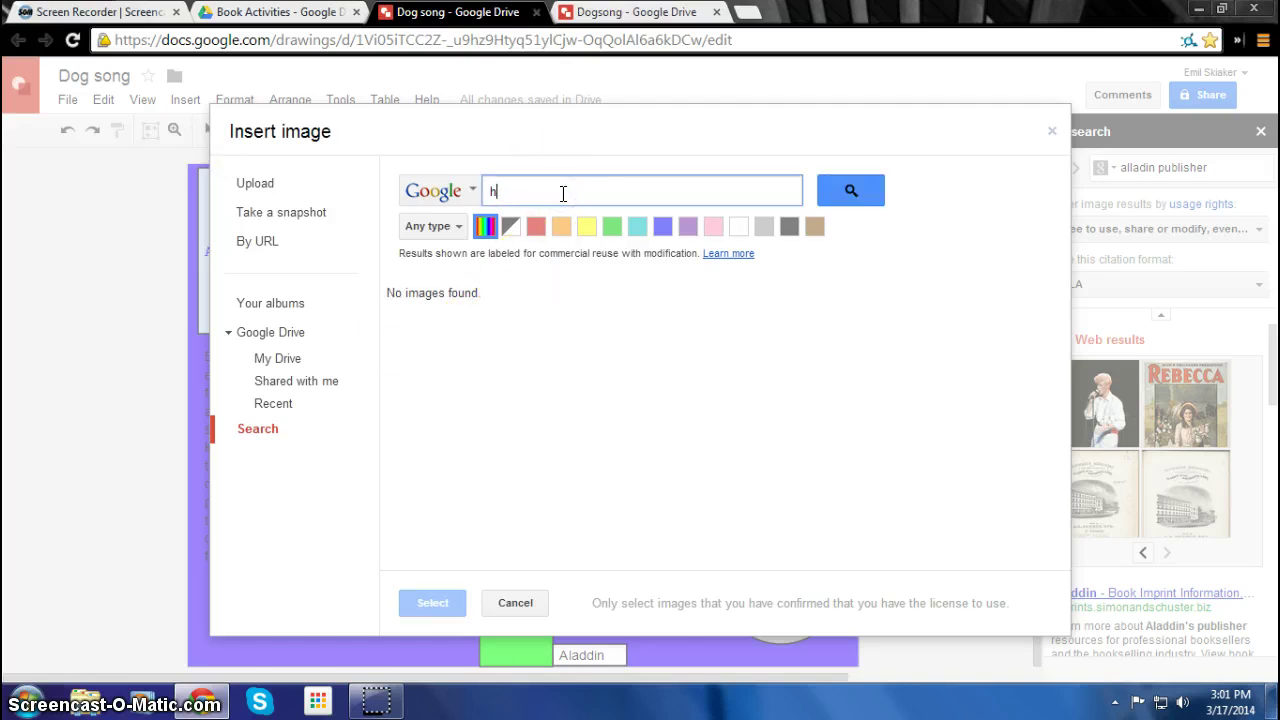
{"action": "type", "text": "bar code"}
{"action": "key", "text": "Return"}
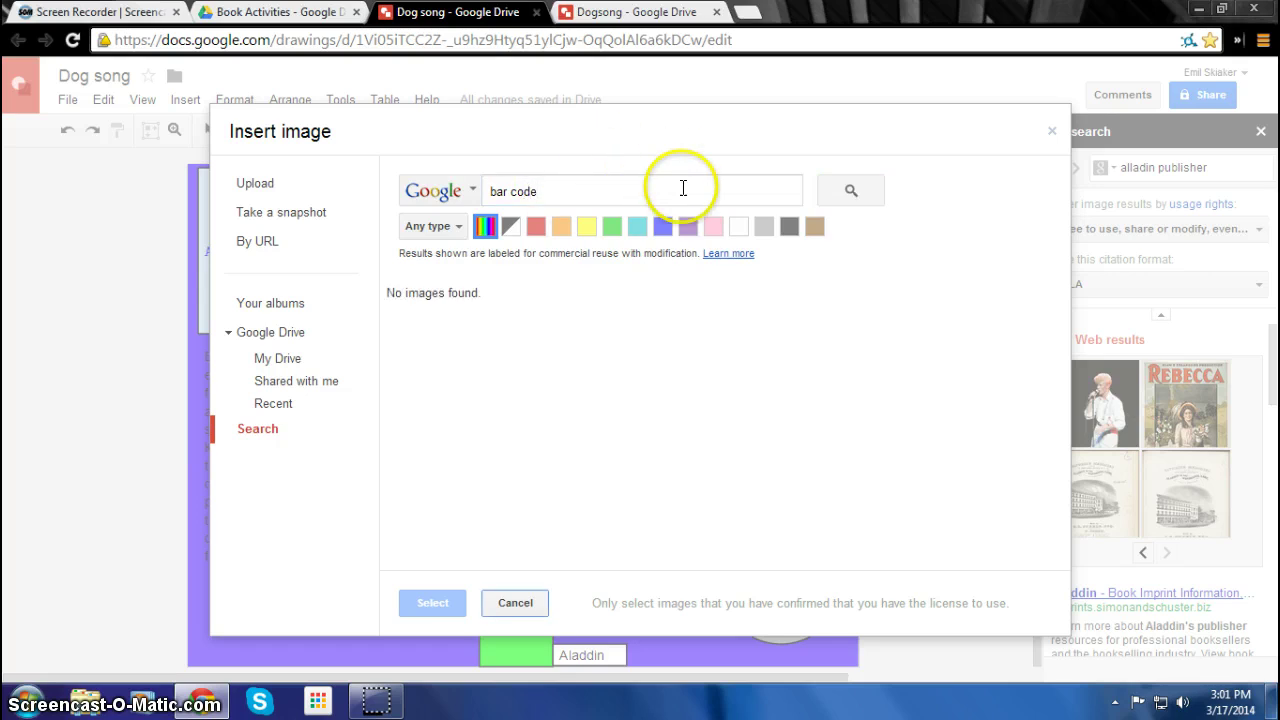
{"action": "left_click", "coordinate": [510, 226]}
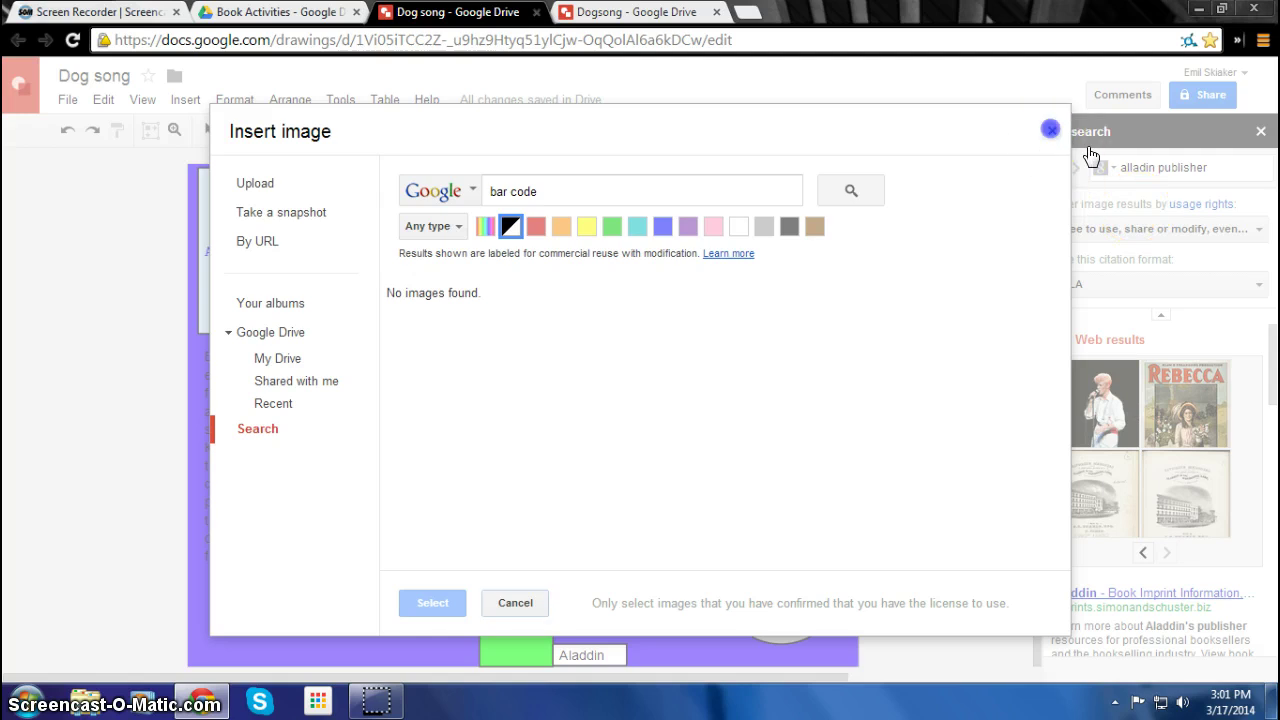
{"action": "left_click", "coordinate": [1257, 228]}
Search Research for 'bar code', filtered to results free to use, share or modify.
{"action": "left_click", "coordinate": [1140, 258]}
{"action": "triple_click", "coordinate": [1220, 164]}
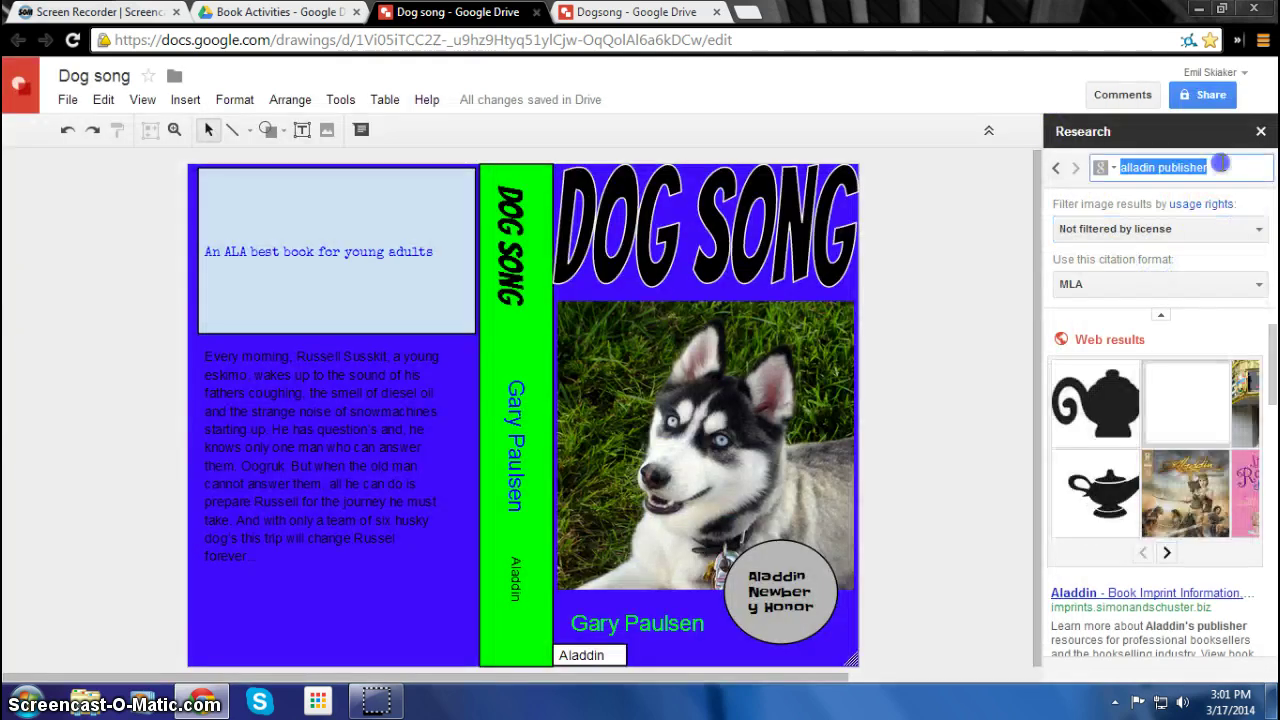
{"action": "type", "text": "bar code"}
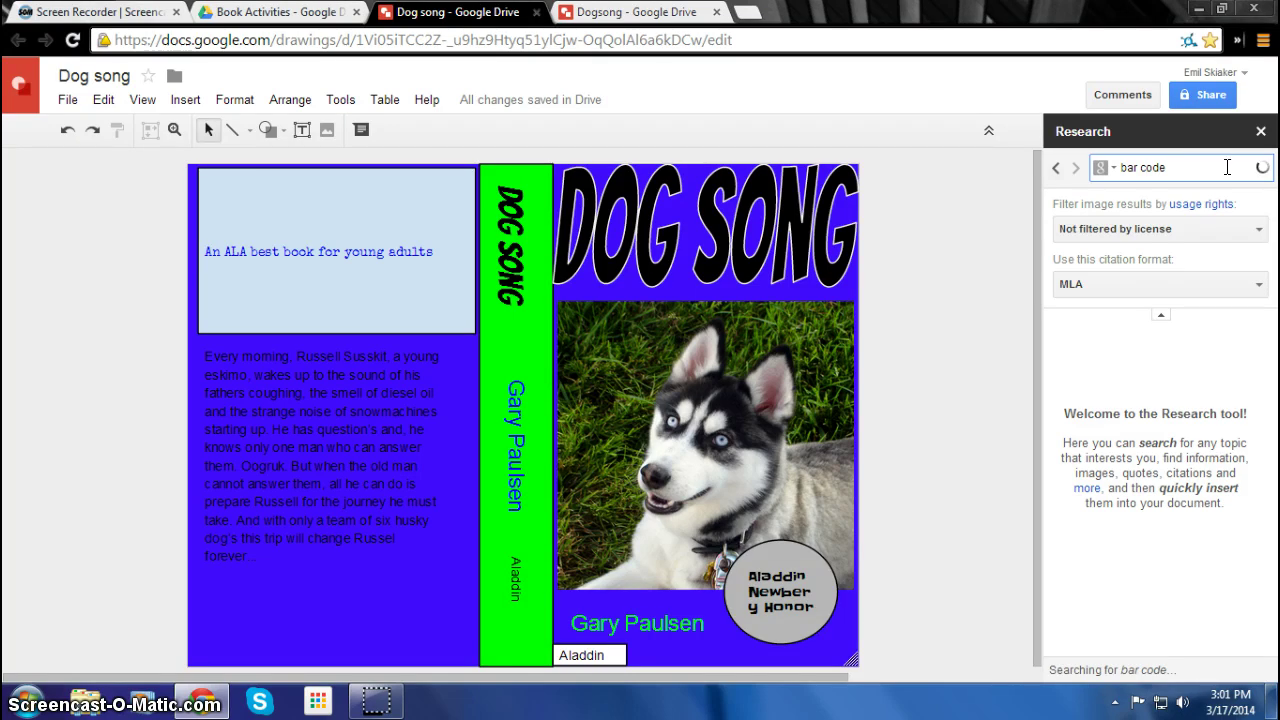
{"action": "left_click", "coordinate": [1222, 166]}
{"action": "left_click", "coordinate": [1159, 256]}
{"action": "left_click", "coordinate": [1160, 230]}
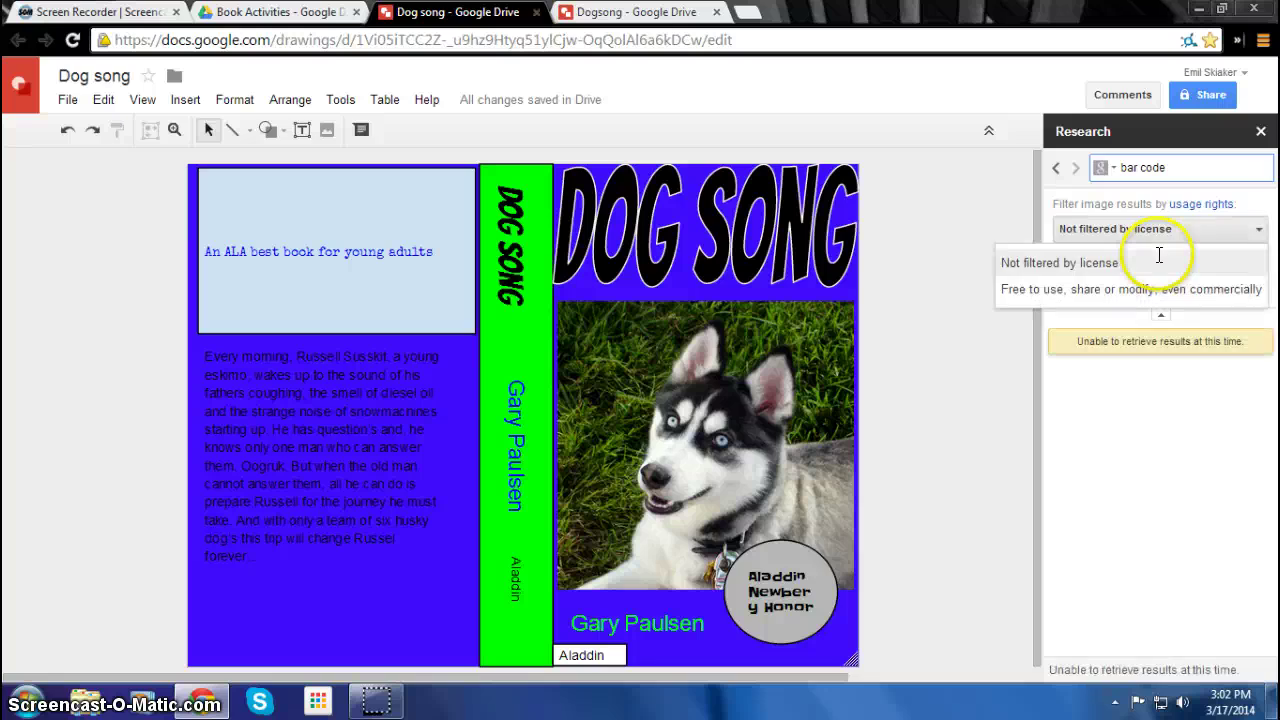
{"action": "left_click", "coordinate": [1120, 290]}
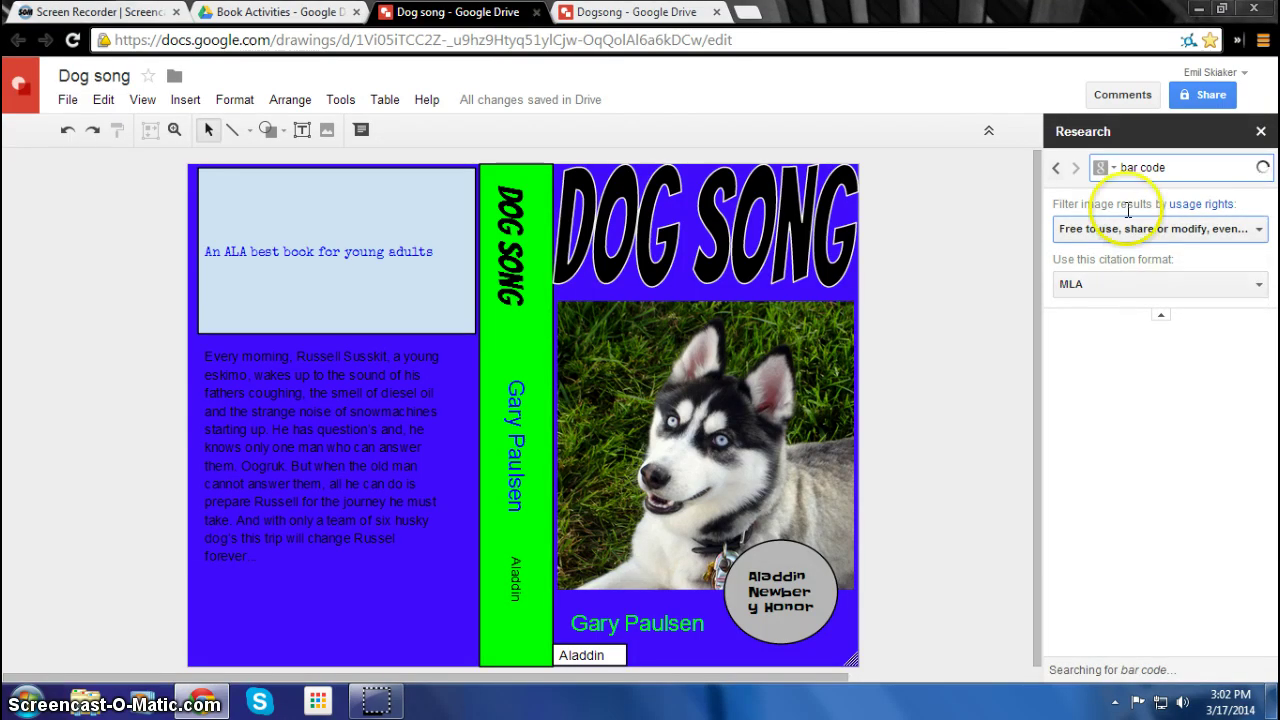
{"action": "left_click", "coordinate": [1105, 168]}
{"action": "left_click", "coordinate": [1155, 228]}
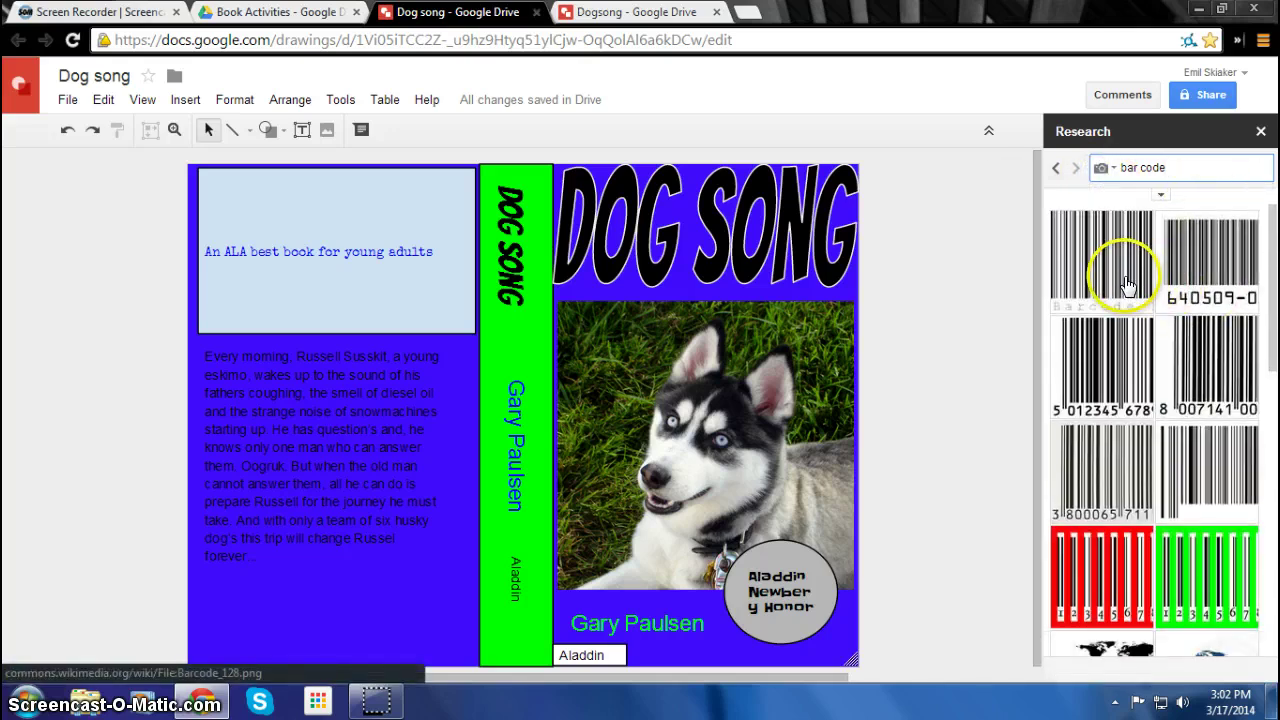
{"action": "mouse_move", "coordinate": [1130, 280]}
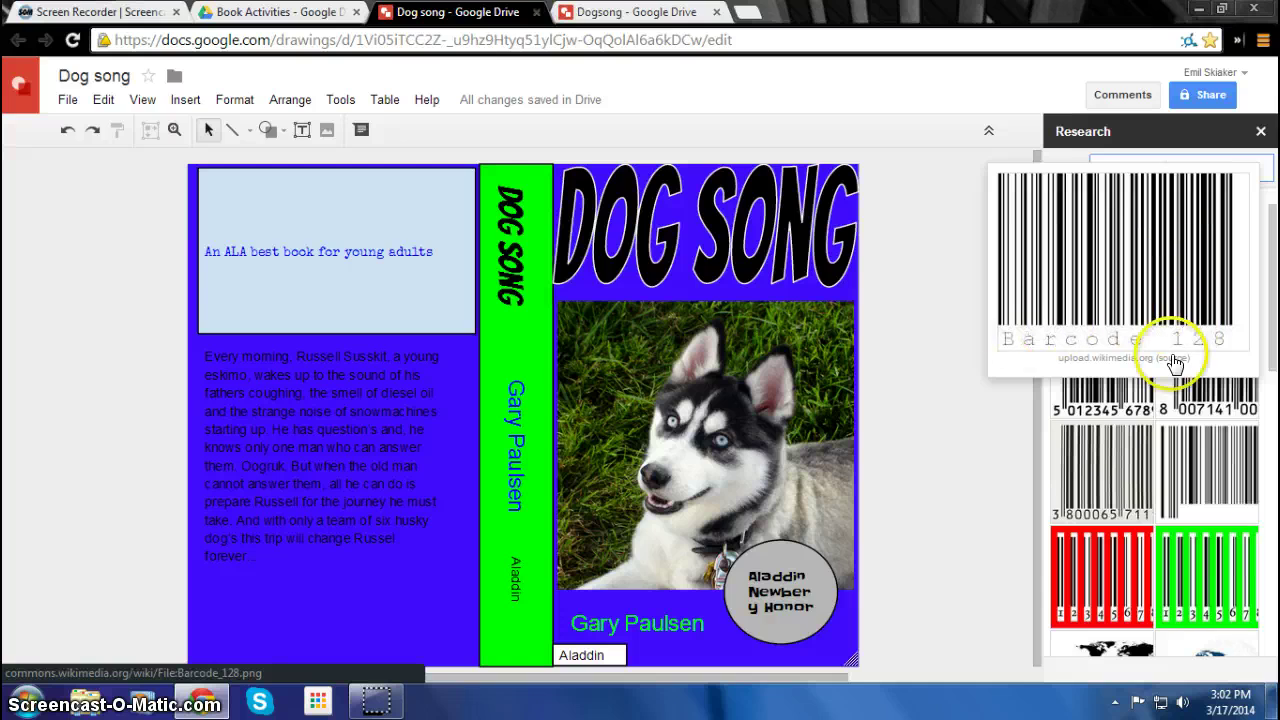
{"action": "mouse_move", "coordinate": [1086, 337]}
{"action": "left_click_drag", "start_coordinate": [1086, 337], "coordinate": [341, 550]}
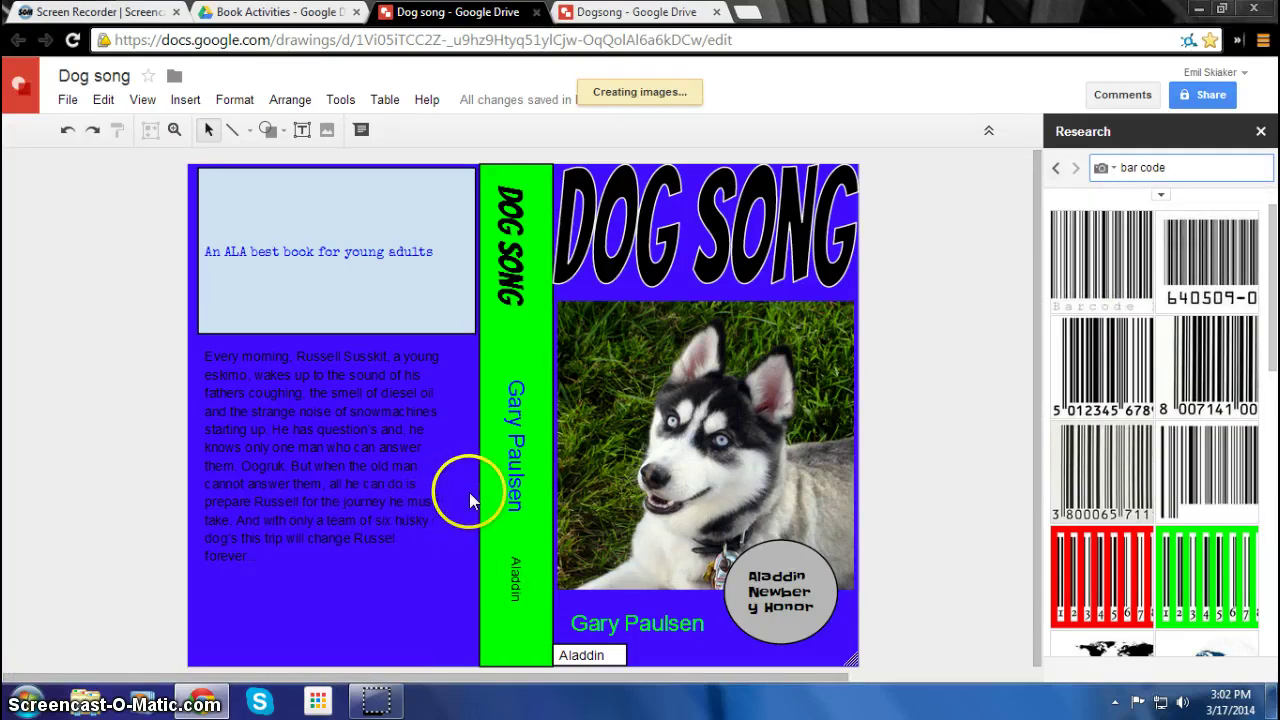
Shrink the bar code into the back cover's bottom-left corner, then switch to the Dogsong drawing.
{"action": "left_click_drag", "start_coordinate": [417, 626], "coordinate": [386, 517]}
{"action": "left_click_drag", "start_coordinate": [309, 437], "coordinate": [233, 628]}
{"action": "left_click", "coordinate": [149, 563]}
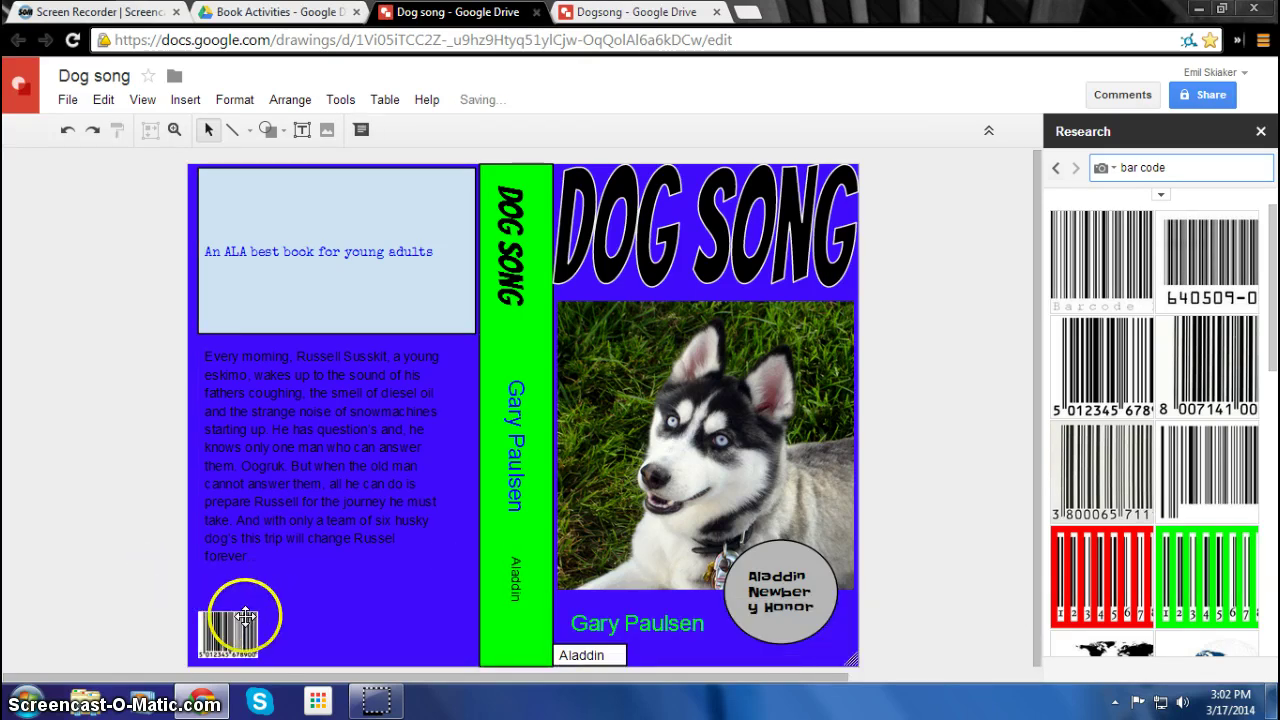
{"action": "left_click", "coordinate": [630, 12]}
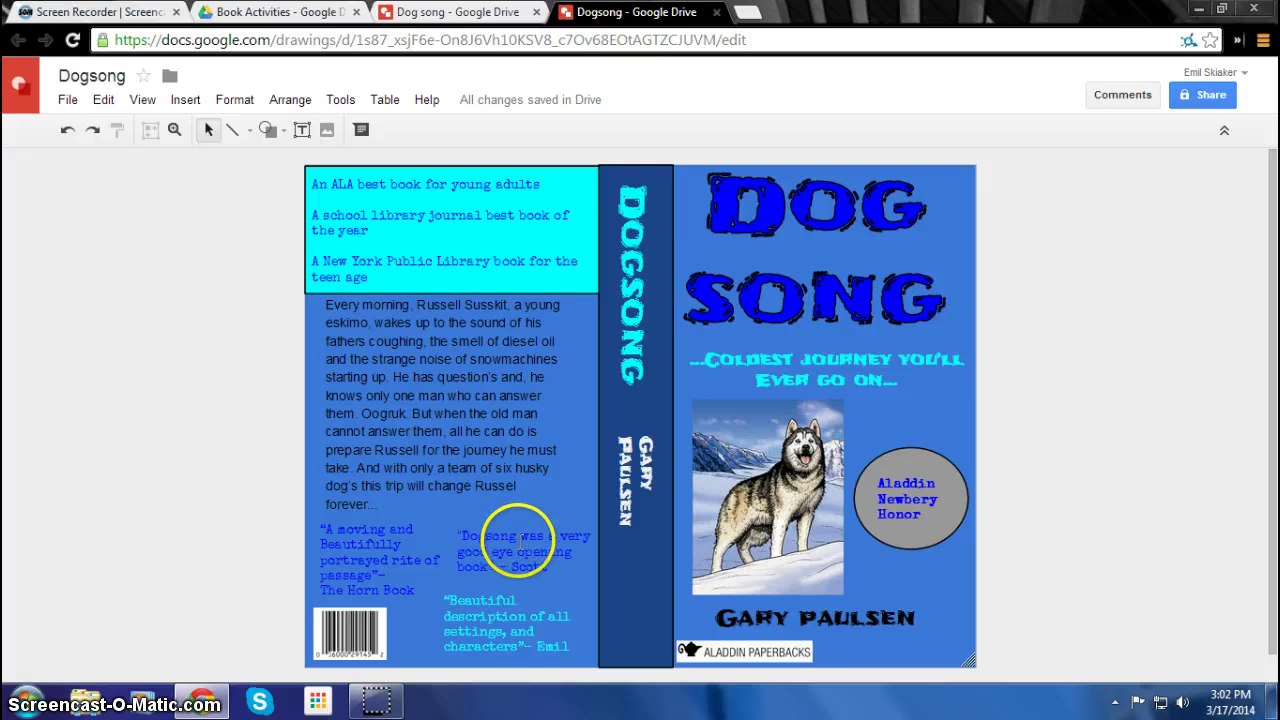
Copy the 'Dogsong was a very good eye opening book' quote from the Dogsong drawing.
{"action": "left_click_drag", "start_coordinate": [490, 545], "coordinate": [457, 540]}
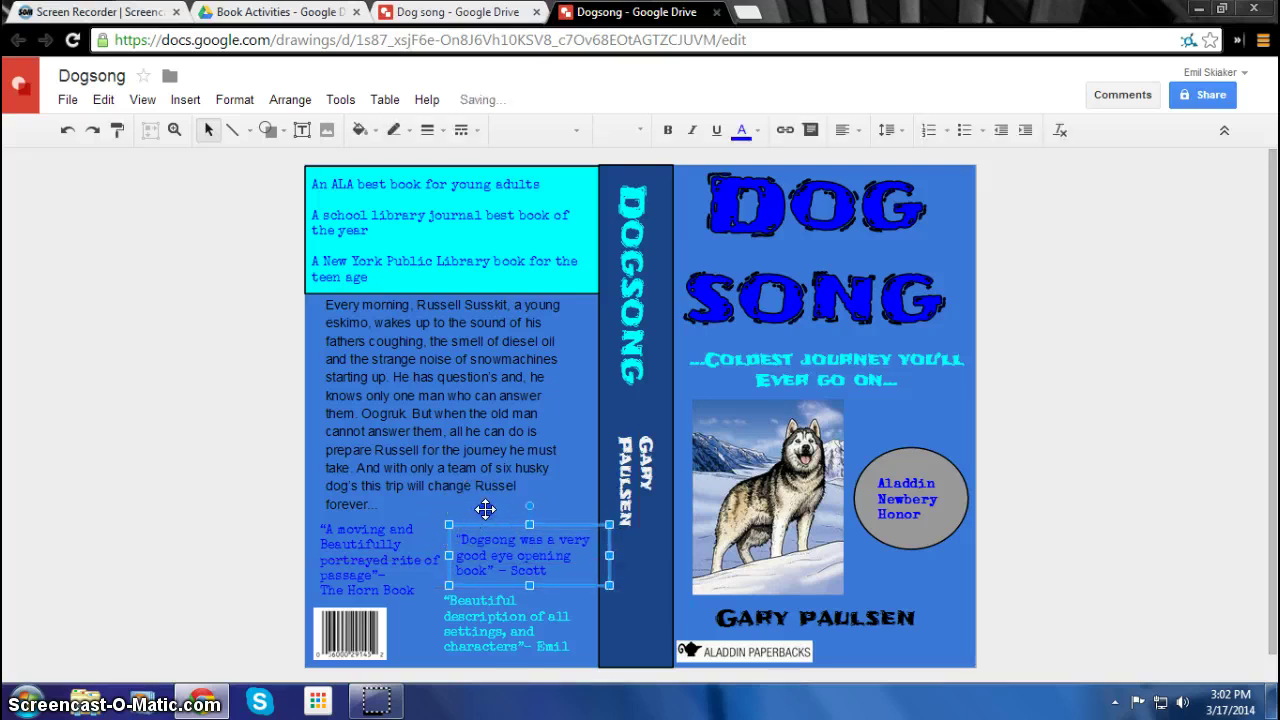
{"action": "left_click", "coordinate": [482, 522]}
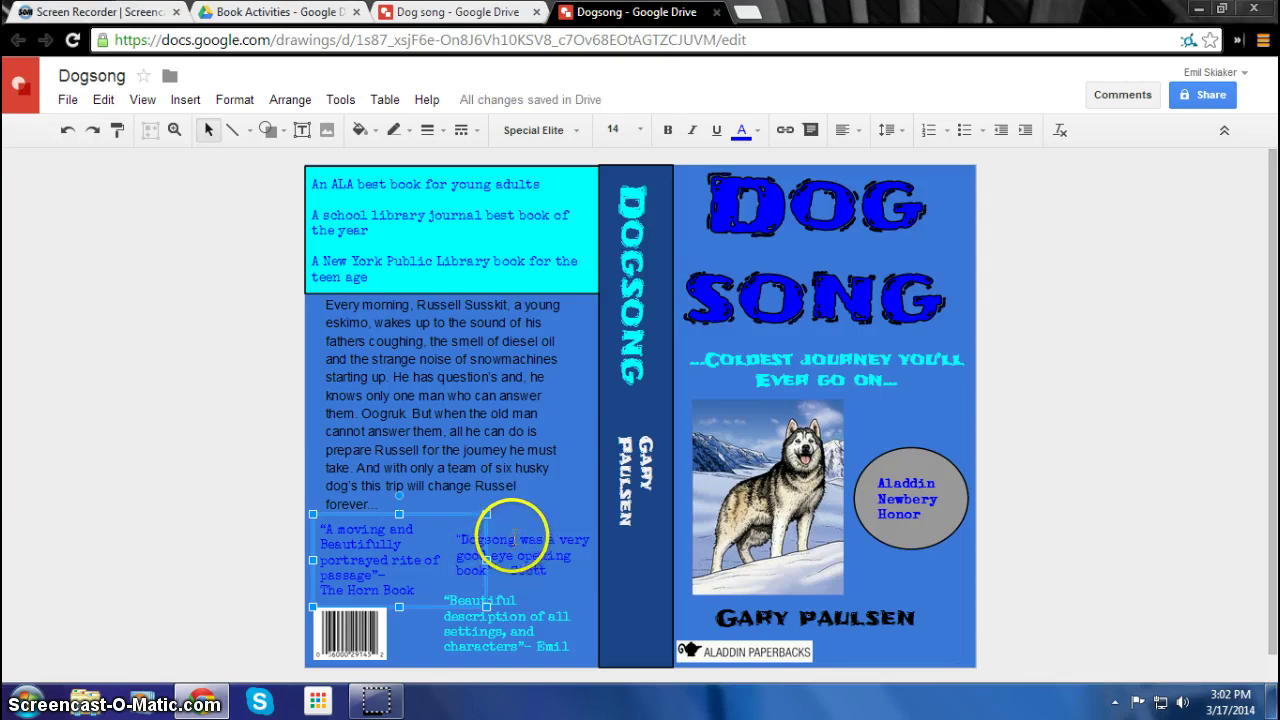
{"action": "left_click", "coordinate": [505, 547]}
{"action": "triple_click", "coordinate": [505, 547]}
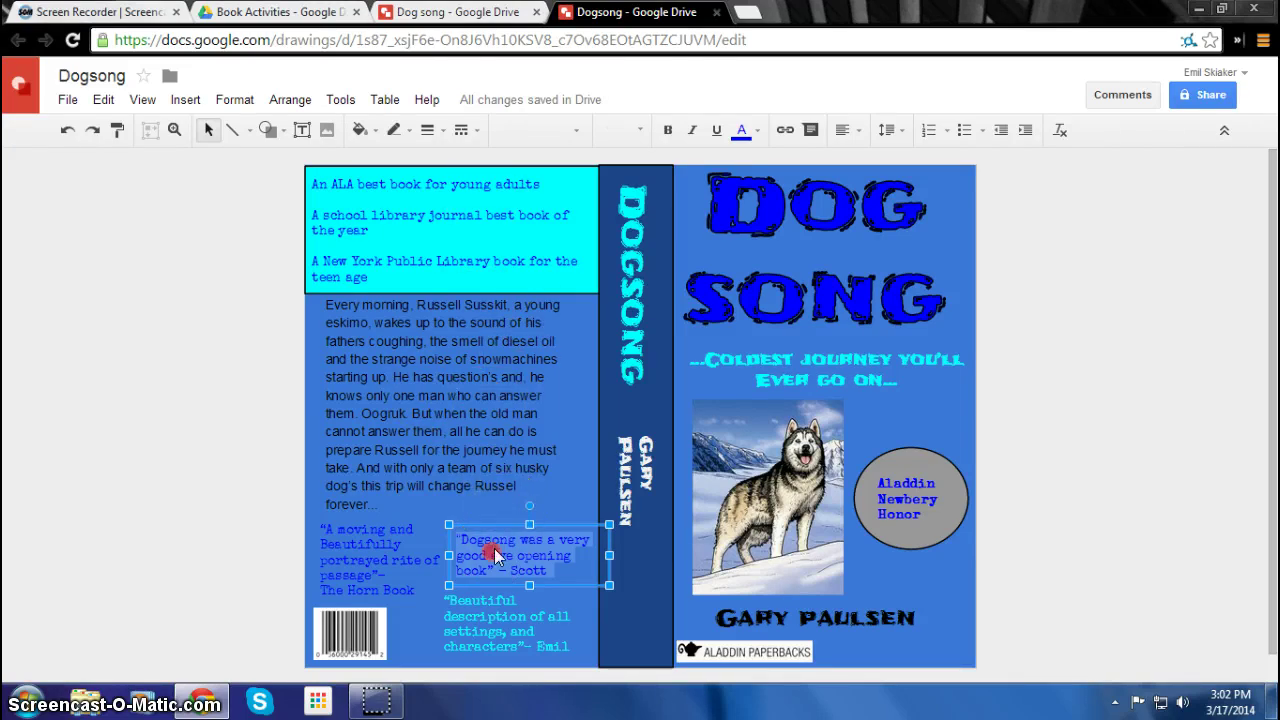
{"action": "right_click", "coordinate": [505, 550]}
{"action": "left_click", "coordinate": [549, 366]}
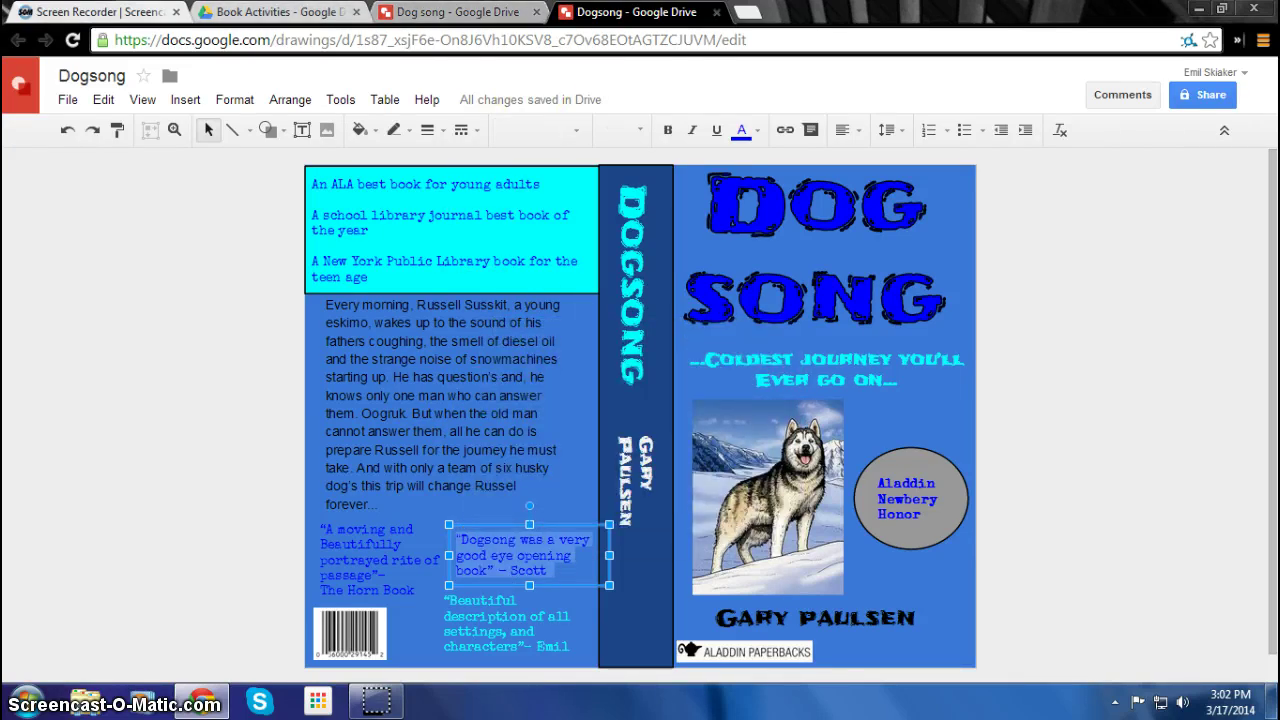
Paste the quote into a new text box below Dog song's back-cover summary.
{"action": "left_click", "coordinate": [457, 12]}
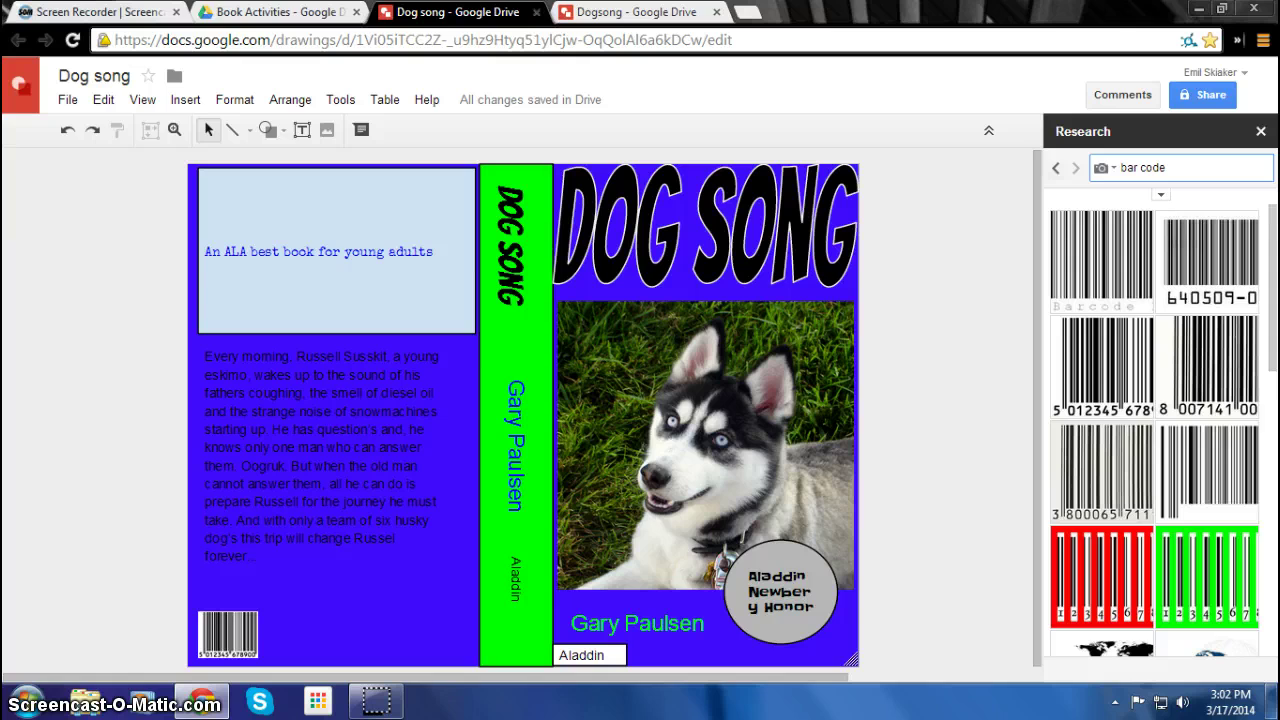
{"action": "left_click", "coordinate": [301, 130]}
{"action": "left_click_drag", "start_coordinate": [324, 579], "coordinate": [437, 644]}
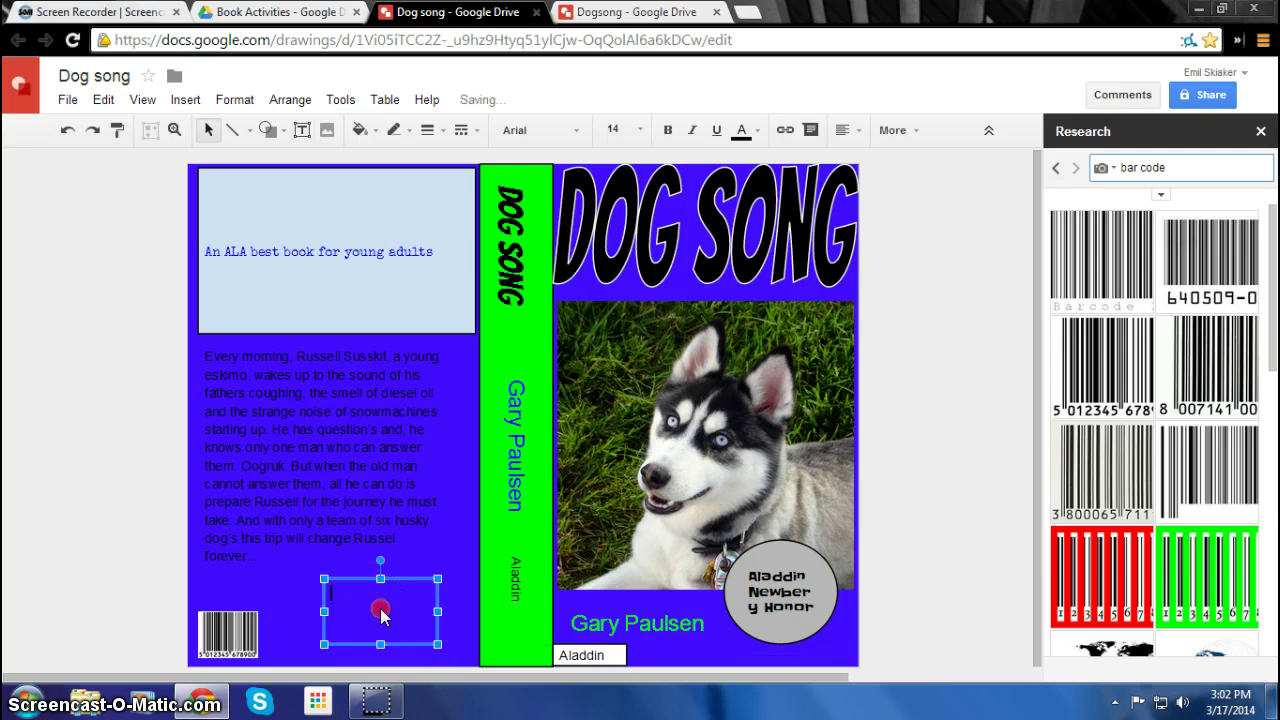
{"action": "right_click", "coordinate": [397, 611]}
{"action": "left_click", "coordinate": [449, 423]}
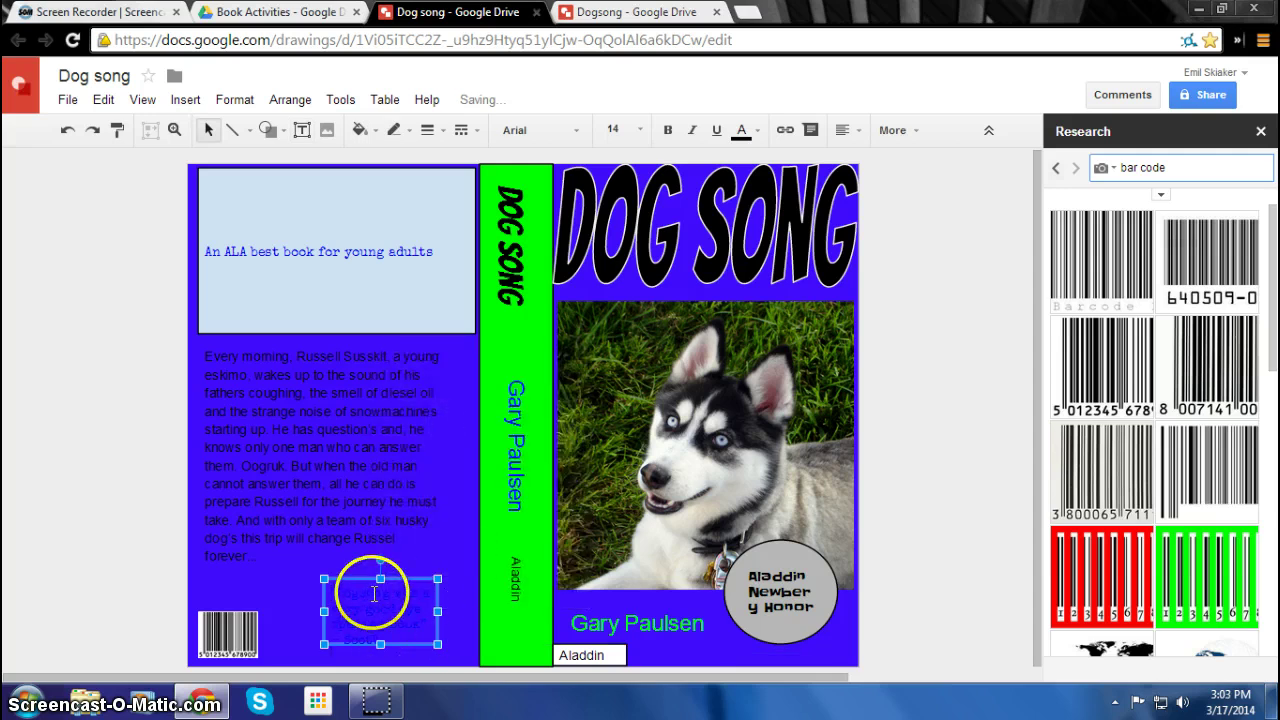
Make the pasted quote text white.
{"action": "key", "text": "ctrl+a"}
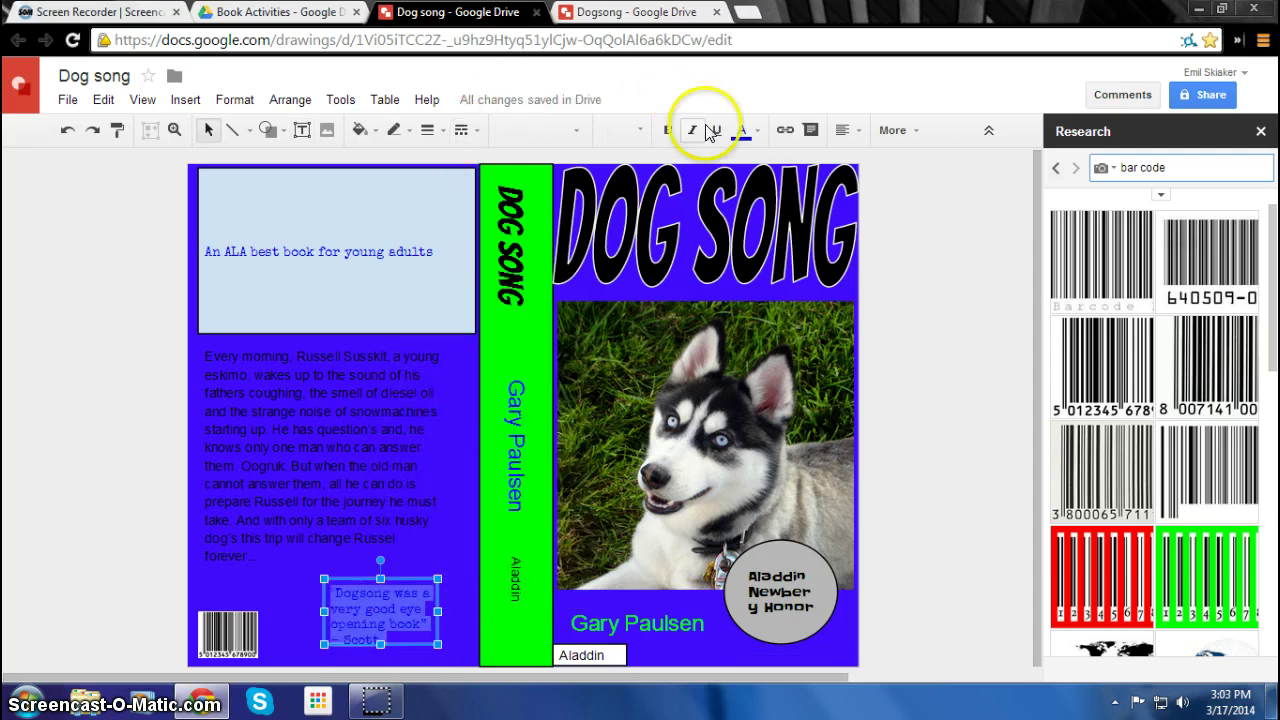
{"action": "left_click", "coordinate": [741, 130]}
{"action": "left_click", "coordinate": [857, 162]}
{"action": "left_click", "coordinate": [896, 198]}
{"action": "left_click", "coordinate": [452, 553]}
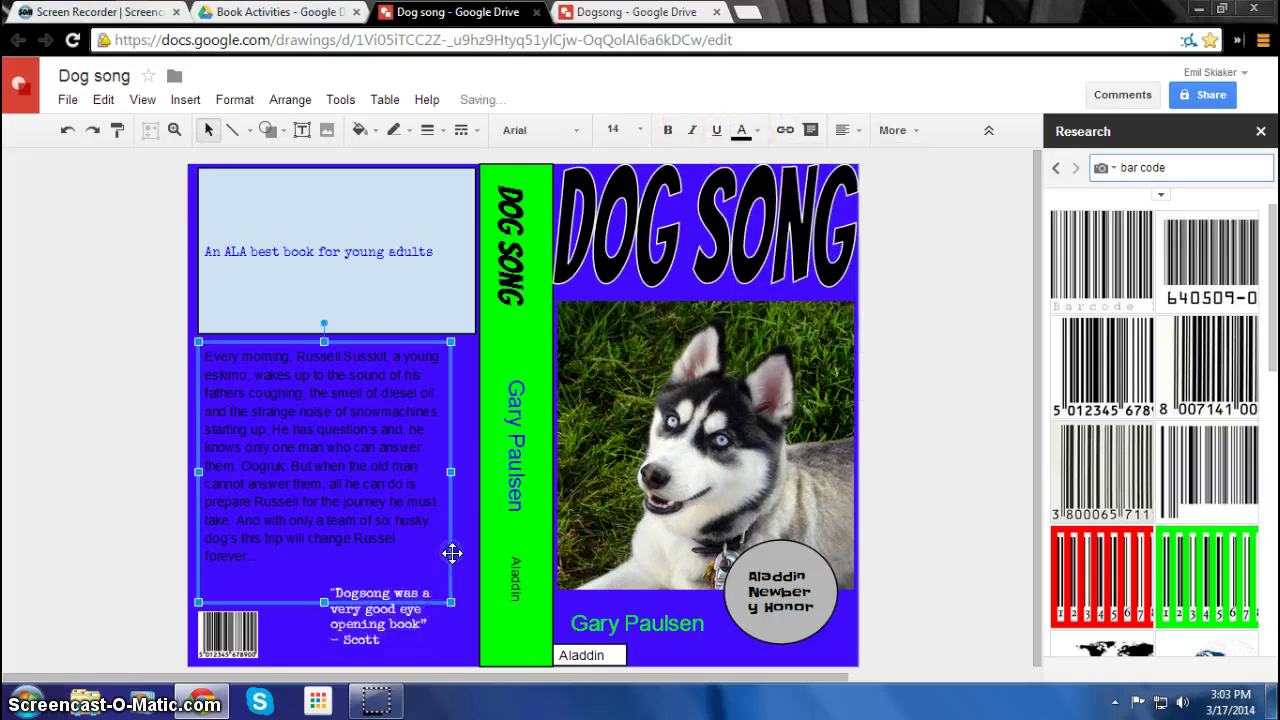
{"action": "left_click", "coordinate": [446, 627]}
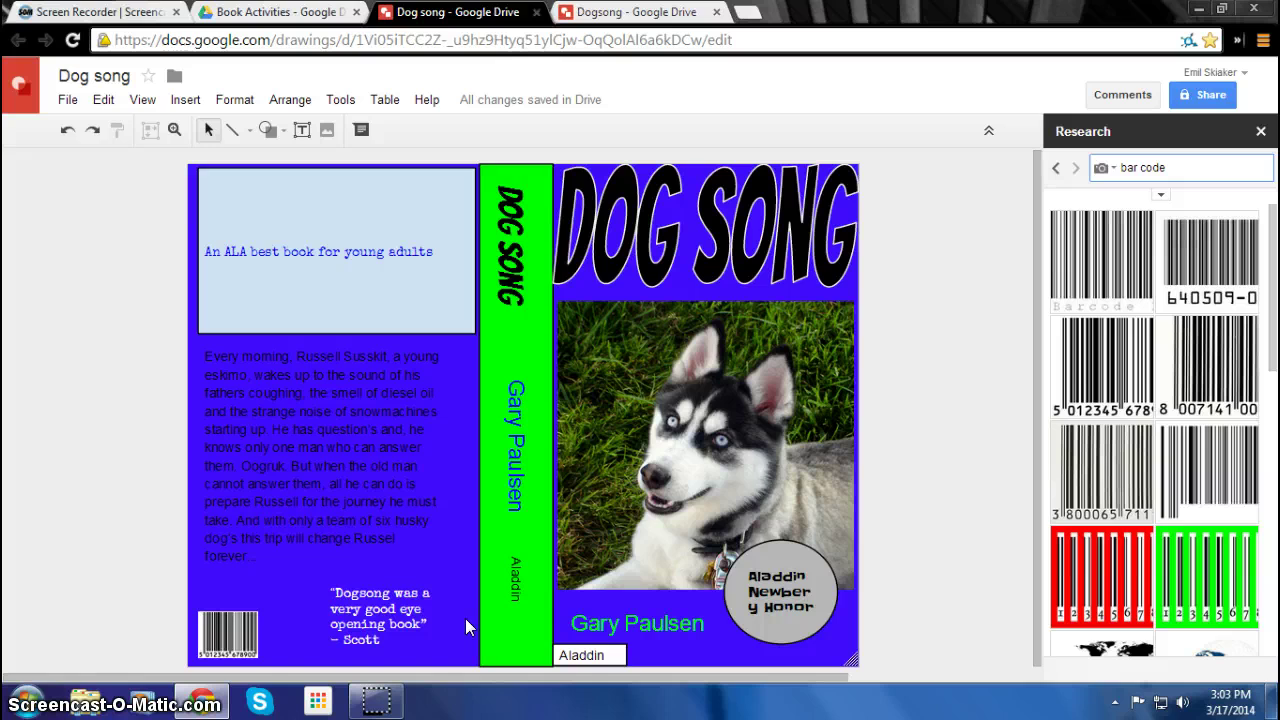
{"action": "left_click", "coordinate": [447, 621]}
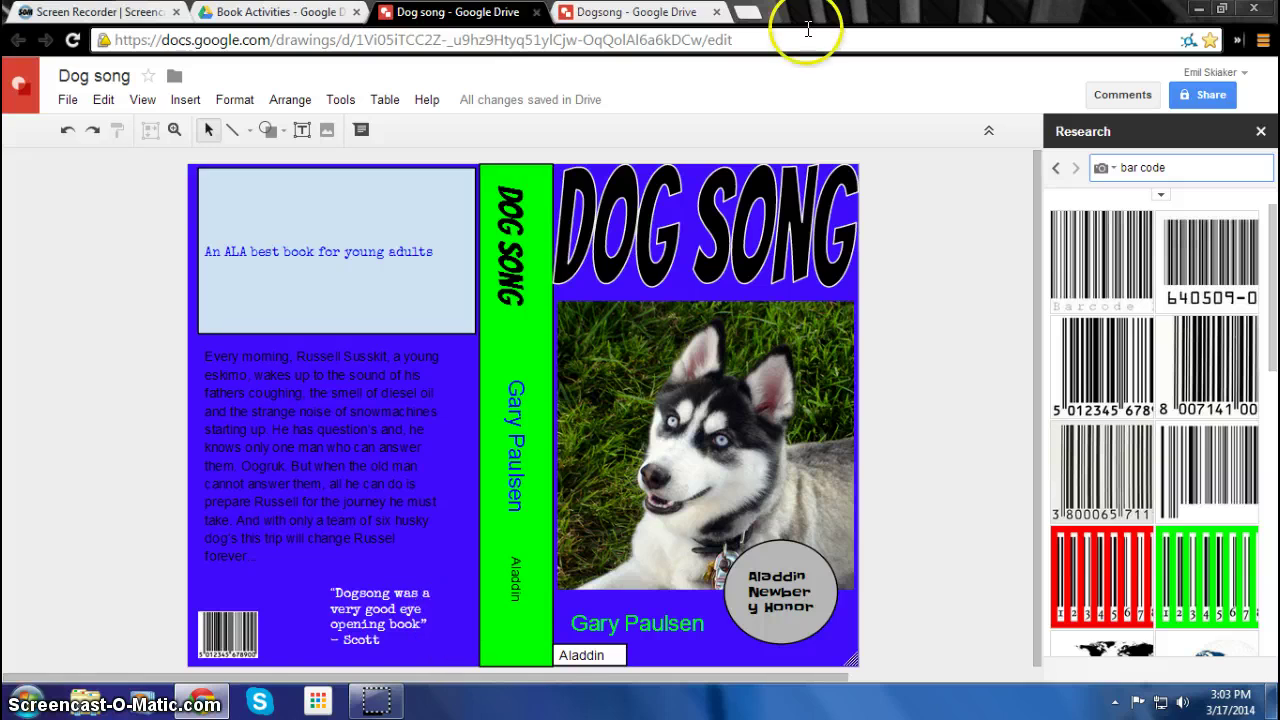
Draw an empty text box beside the bar code on Dog song.
{"action": "left_click", "coordinate": [664, 20]}
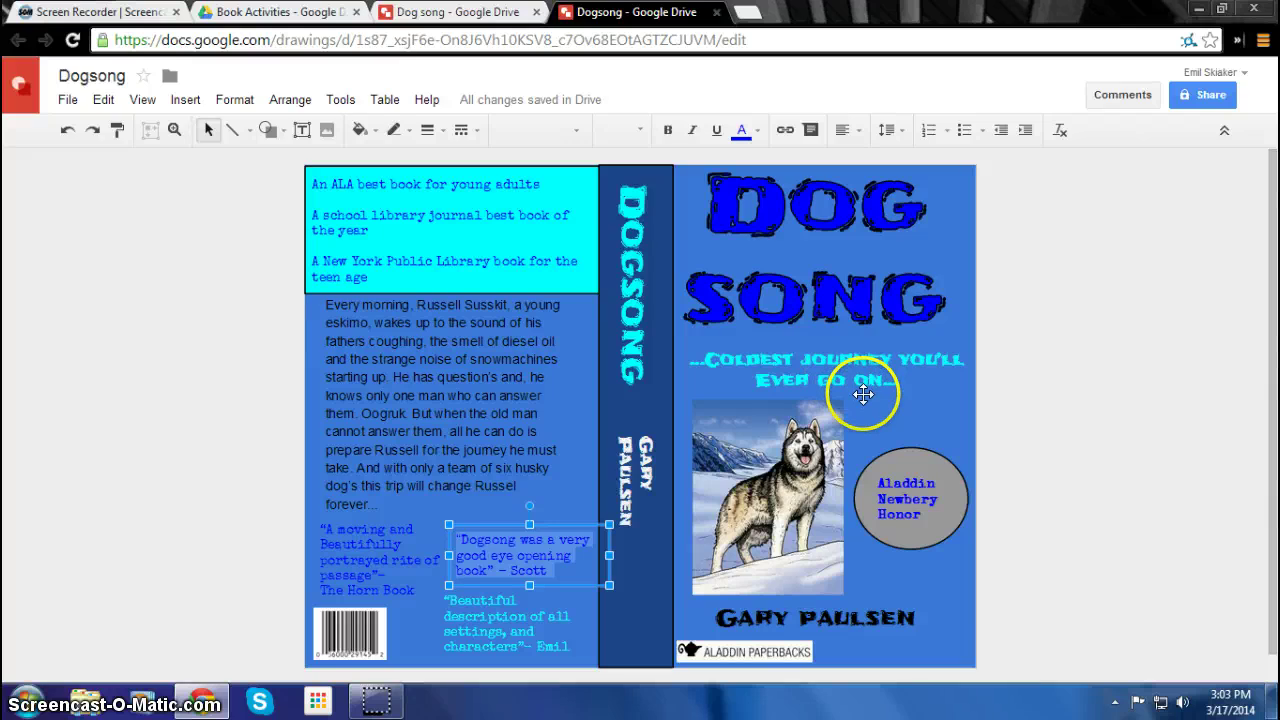
{"action": "left_click", "coordinate": [380, 15]}
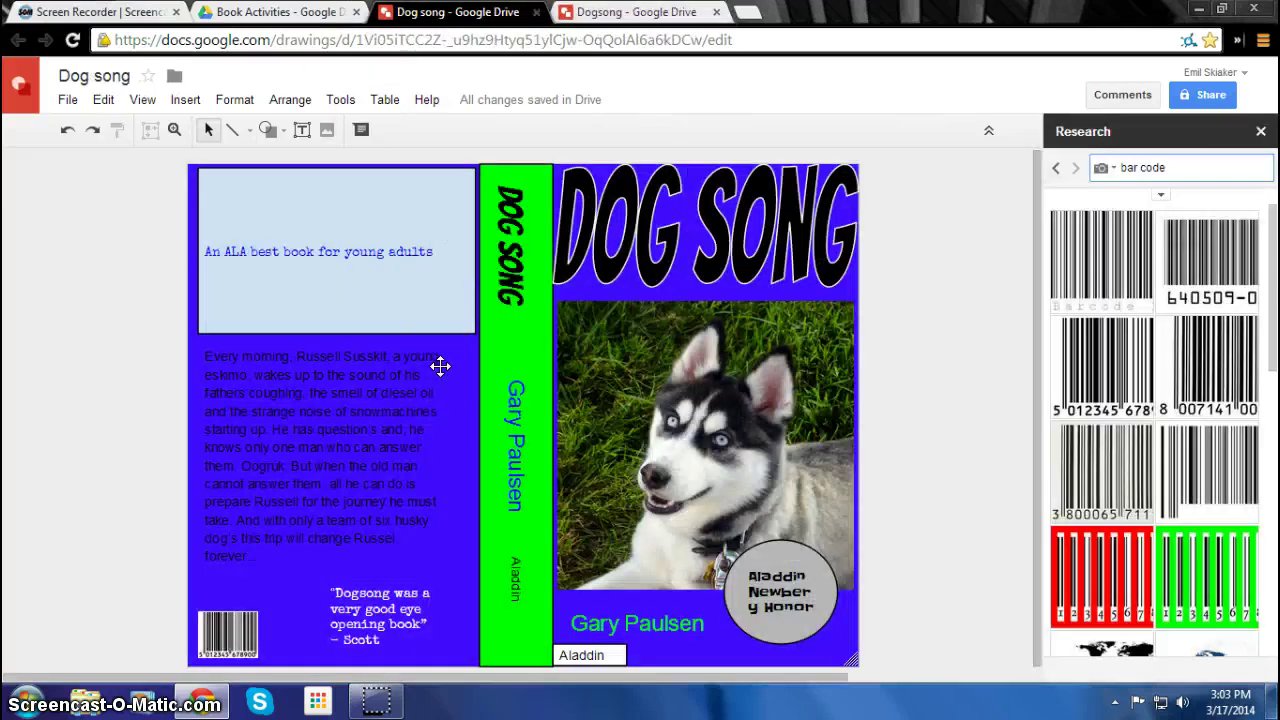
{"action": "left_click", "coordinate": [268, 130]}
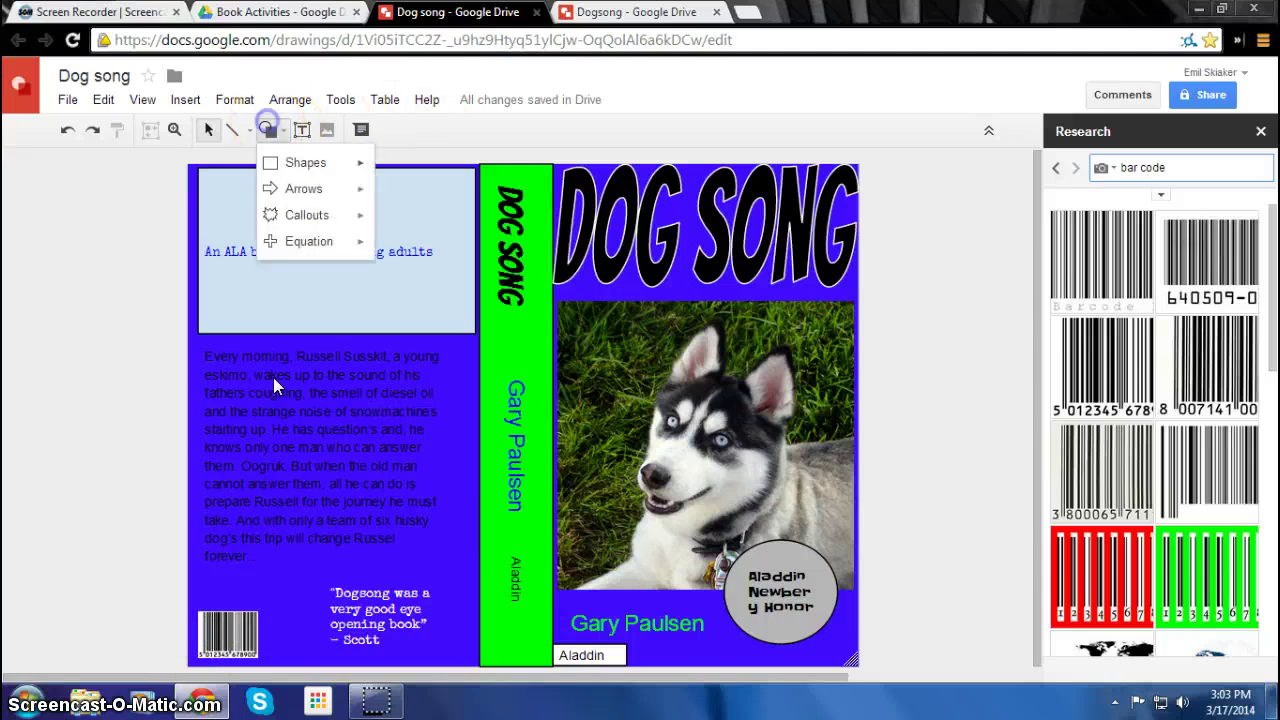
{"action": "left_click", "coordinate": [302, 130]}
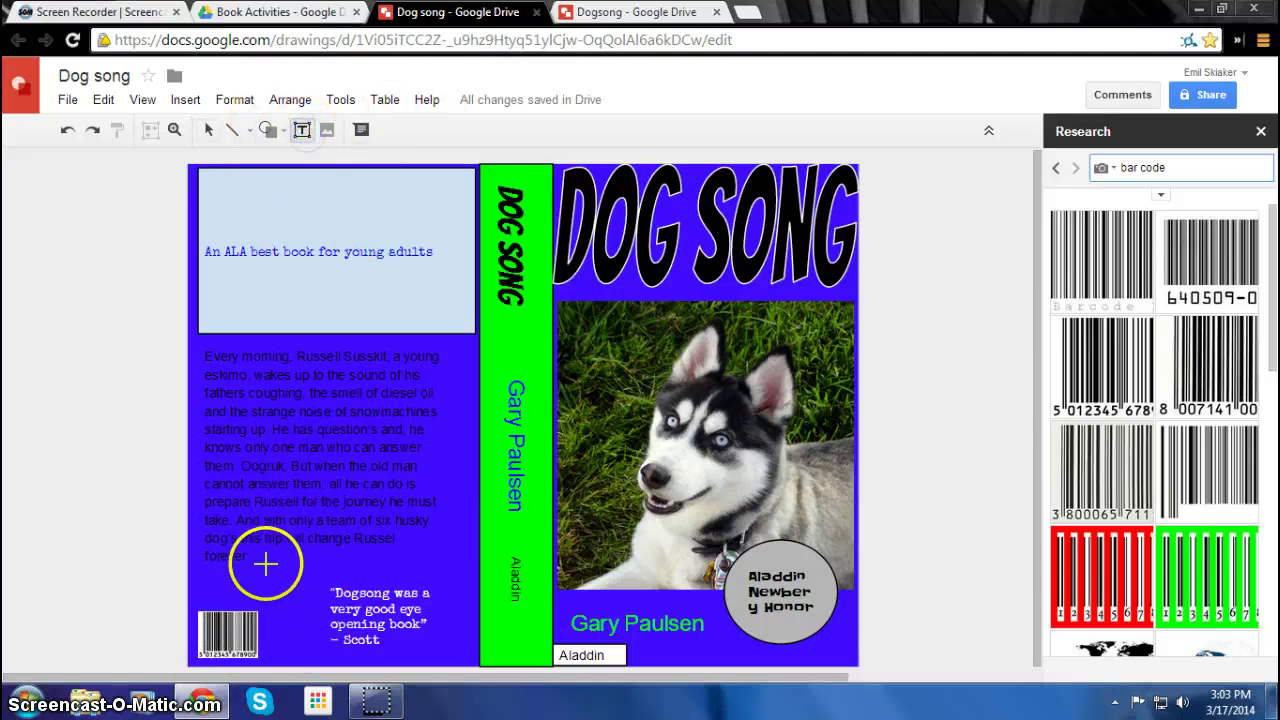
{"action": "left_click_drag", "start_coordinate": [250, 576], "coordinate": [335, 630]}
Copy the 'Beautiful description' quote text from the Dogsong drawing.
{"action": "left_click", "coordinate": [636, 12]}
{"action": "left_click", "coordinate": [458, 607]}
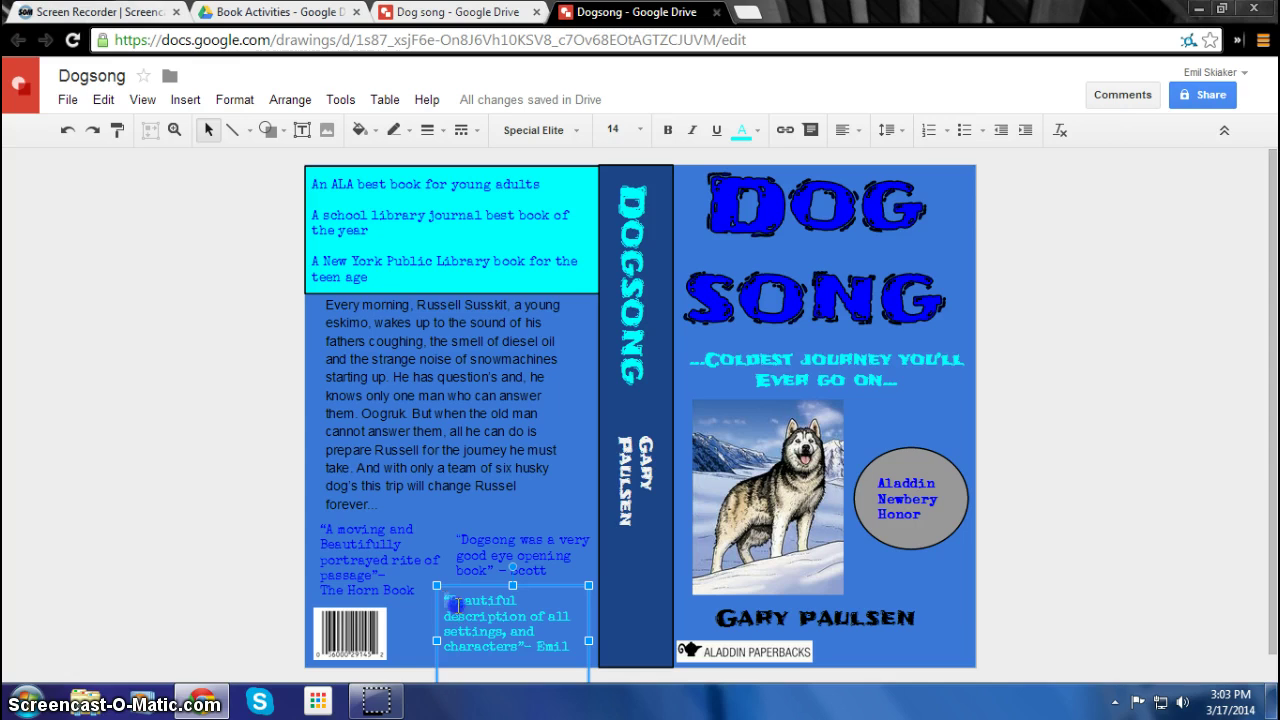
{"action": "left_click_drag", "start_coordinate": [458, 607], "coordinate": [538, 643]}
{"action": "key", "text": "ctrl+c"}
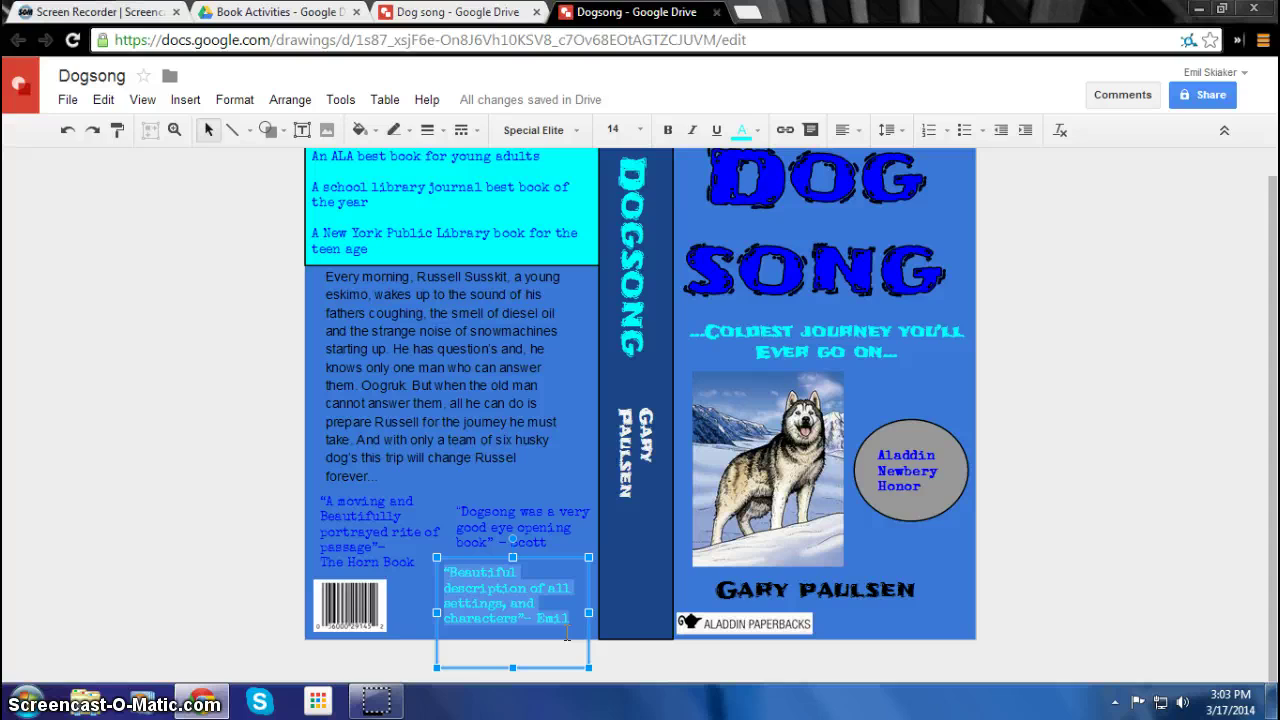
{"action": "left_click", "coordinate": [457, 11]}
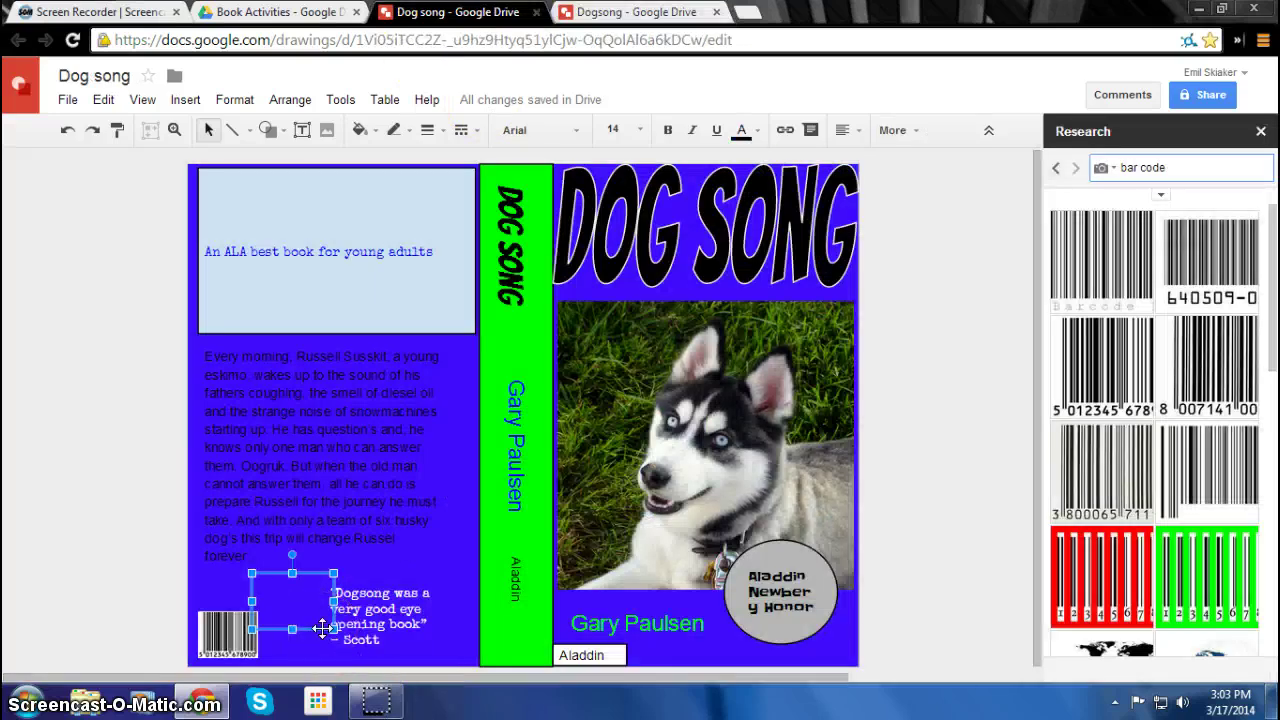
Paste the Beautiful description quote, move the eye-opening quote up, and widen the new box.
{"action": "key", "text": "ctrl+v"}
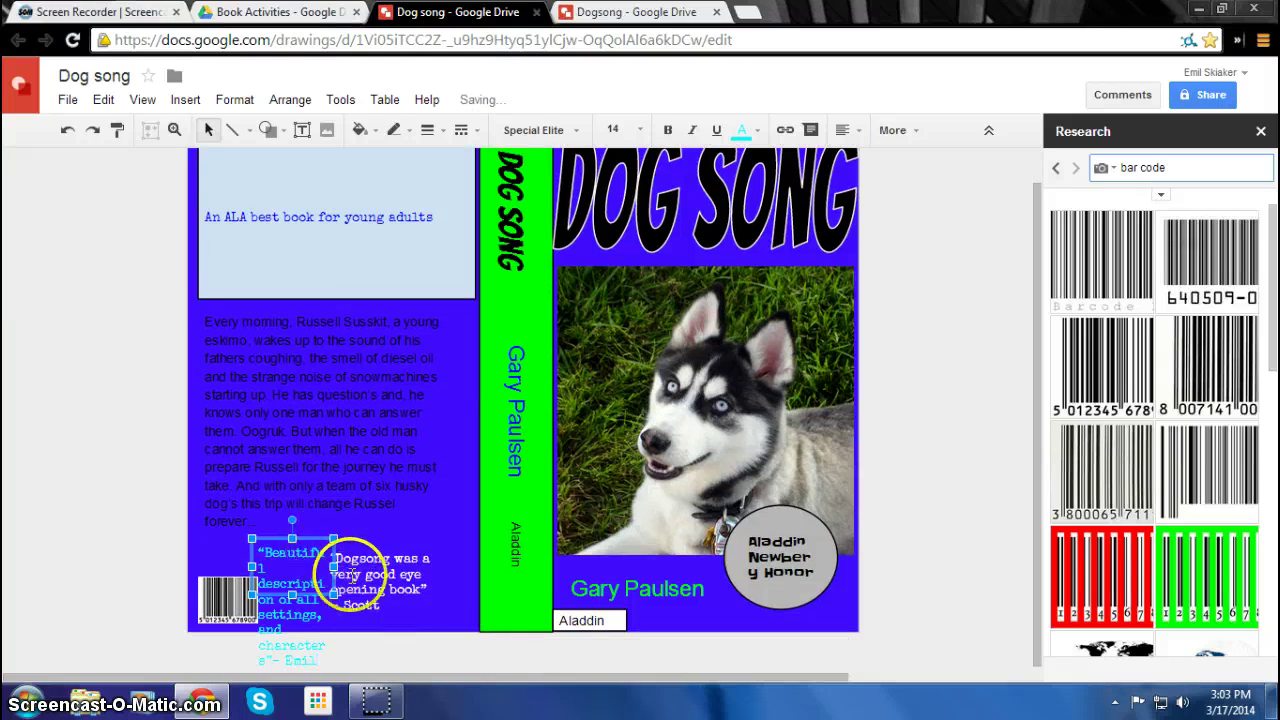
{"action": "left_click", "coordinate": [360, 570]}
{"action": "left_click_drag", "start_coordinate": [361, 576], "coordinate": [445, 512]}
{"action": "left_click", "coordinate": [312, 582]}
{"action": "left_click_drag", "start_coordinate": [336, 566], "coordinate": [400, 585]}
{"action": "left_click", "coordinate": [367, 606]}
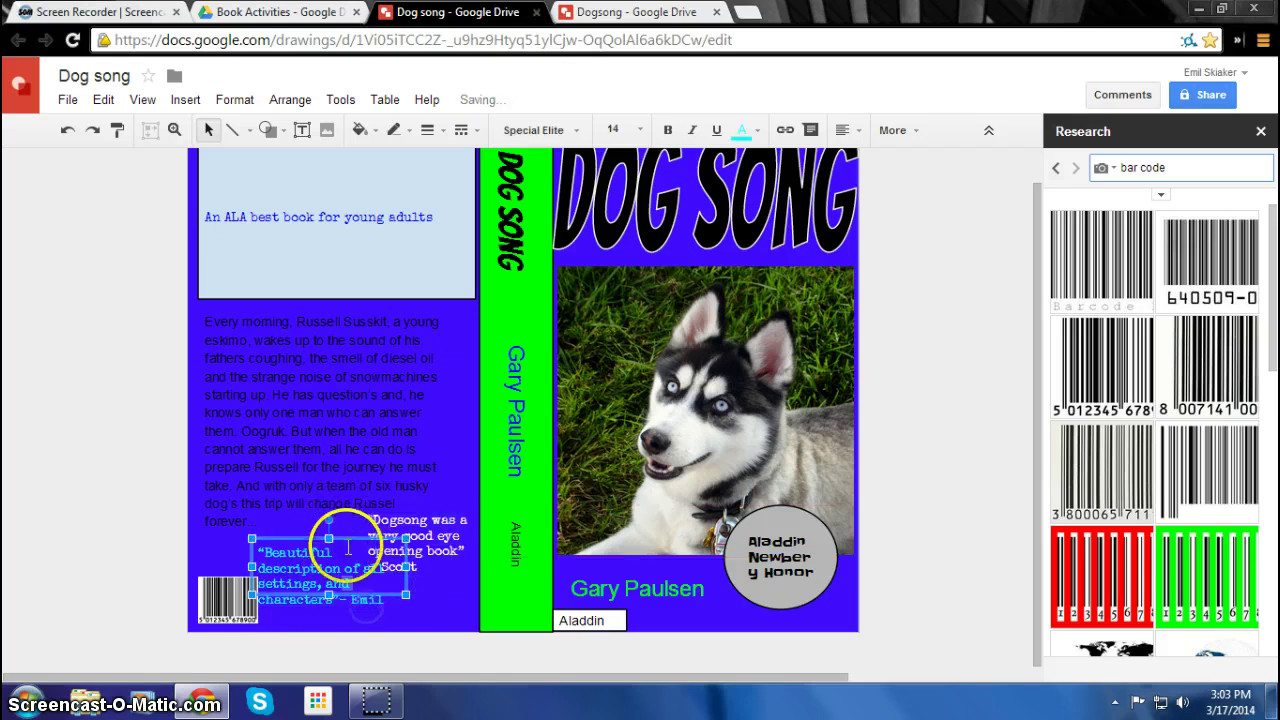
{"action": "left_click_drag", "start_coordinate": [348, 548], "coordinate": [390, 576]}
{"action": "left_click", "coordinate": [975, 438]}
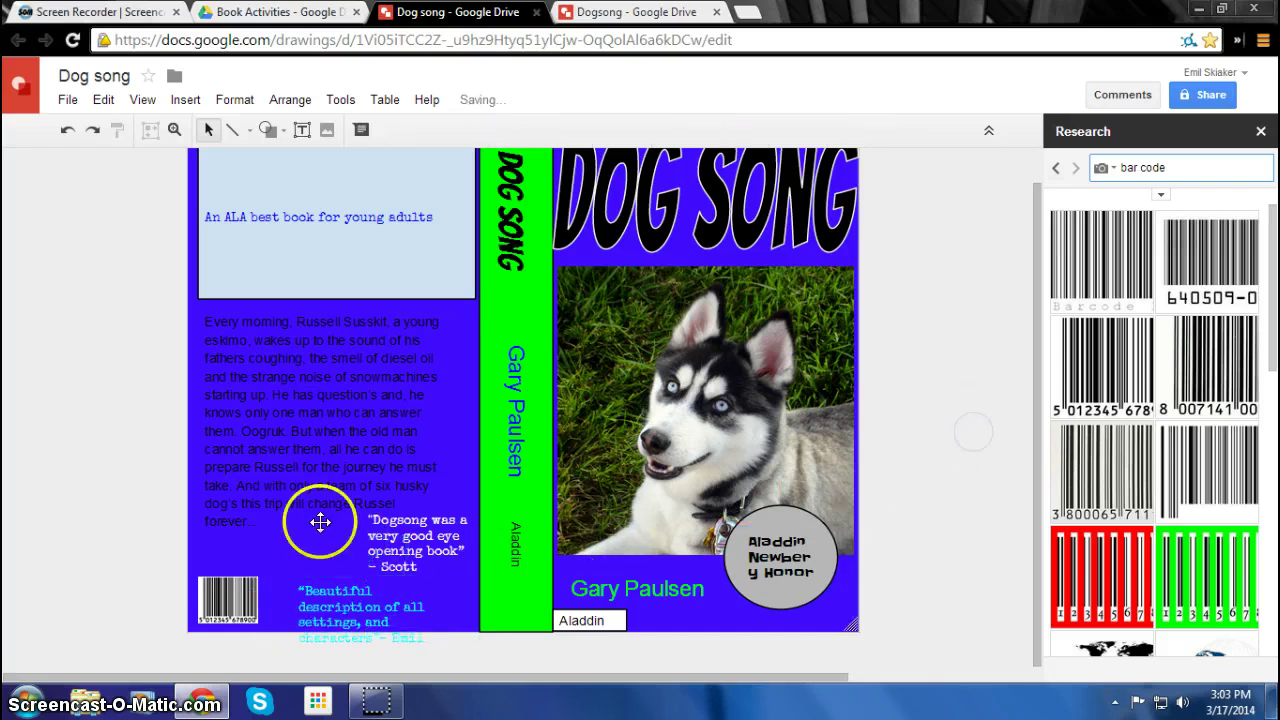
Align the Beautiful description quote box to the guide beside the bar code.
{"action": "left_click", "coordinate": [337, 618]}
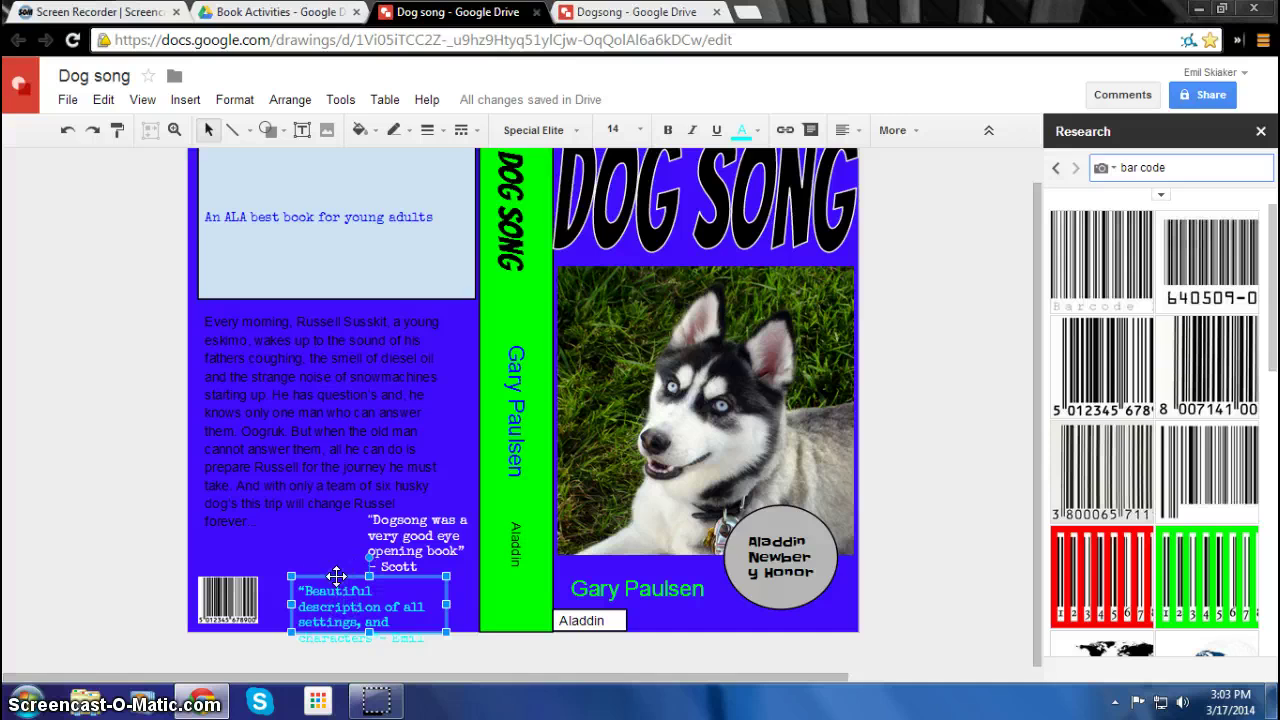
{"action": "left_click_drag", "start_coordinate": [328, 566], "coordinate": [321, 557]}
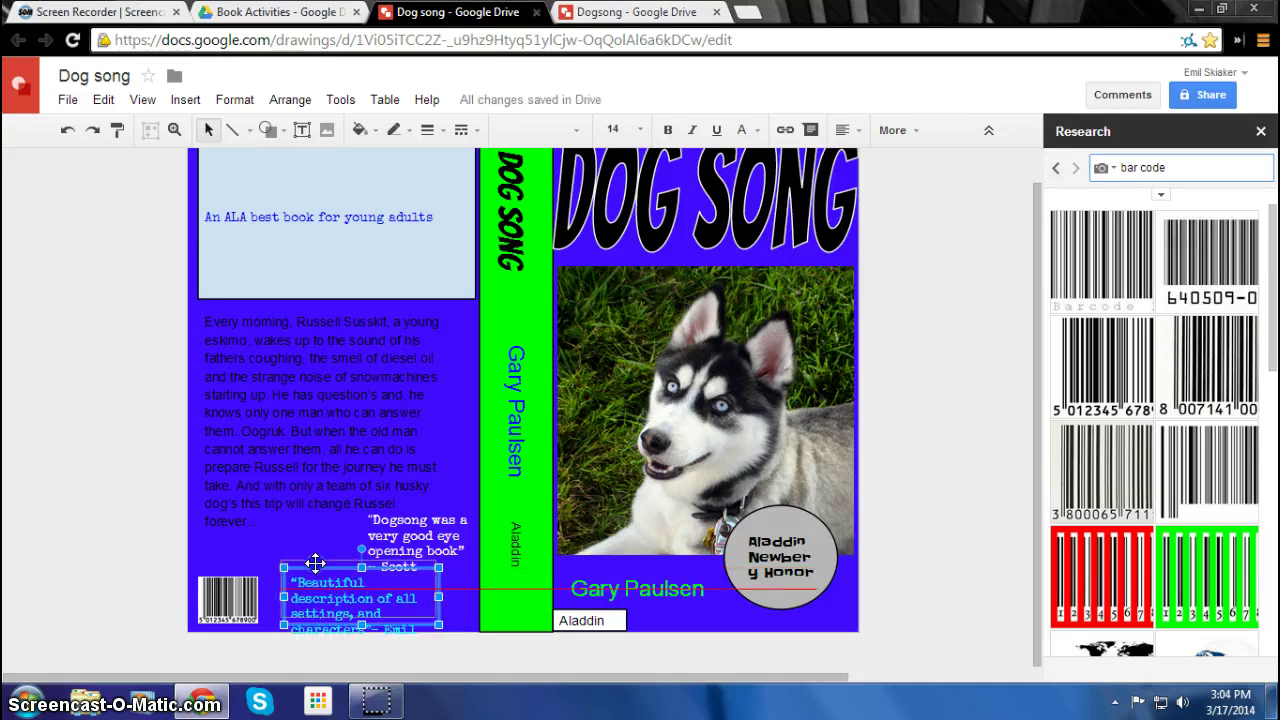
{"action": "left_click_drag", "start_coordinate": [310, 560], "coordinate": [312, 567]}
{"action": "left_click", "coordinate": [435, 596]}
{"action": "left_click_drag", "start_coordinate": [445, 598], "coordinate": [452, 601]}
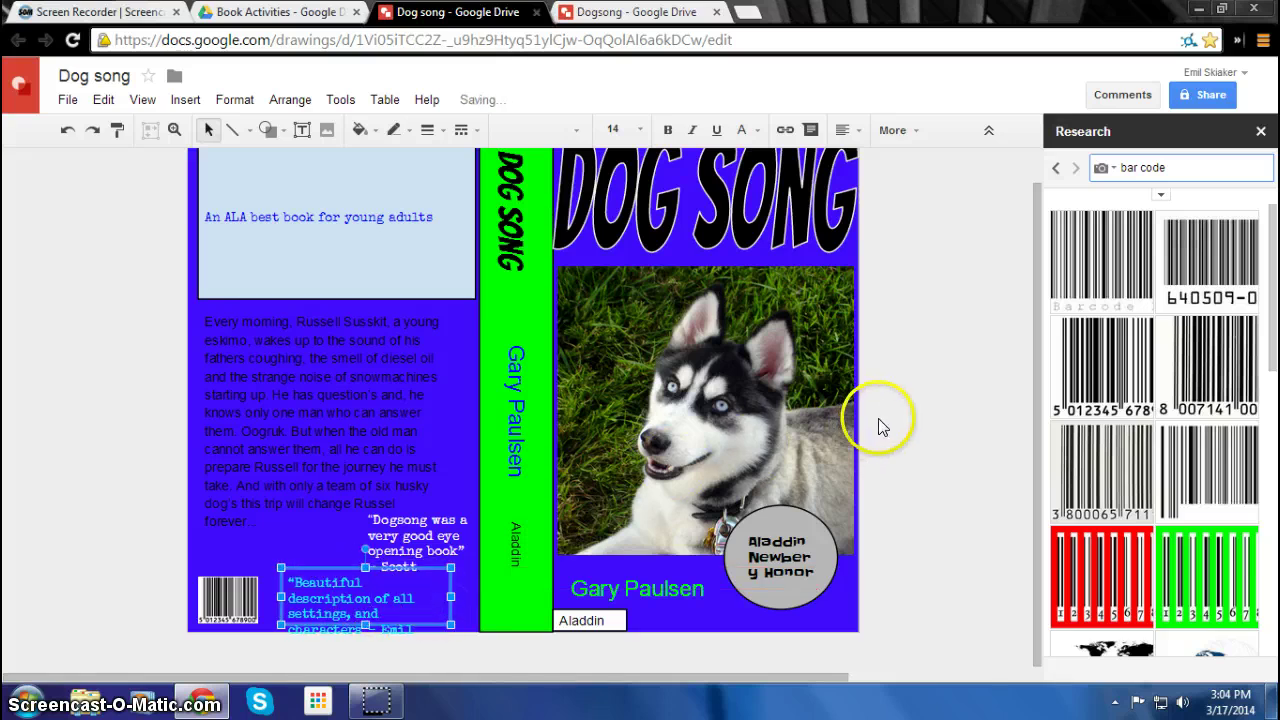
{"action": "left_click", "coordinate": [926, 332]}
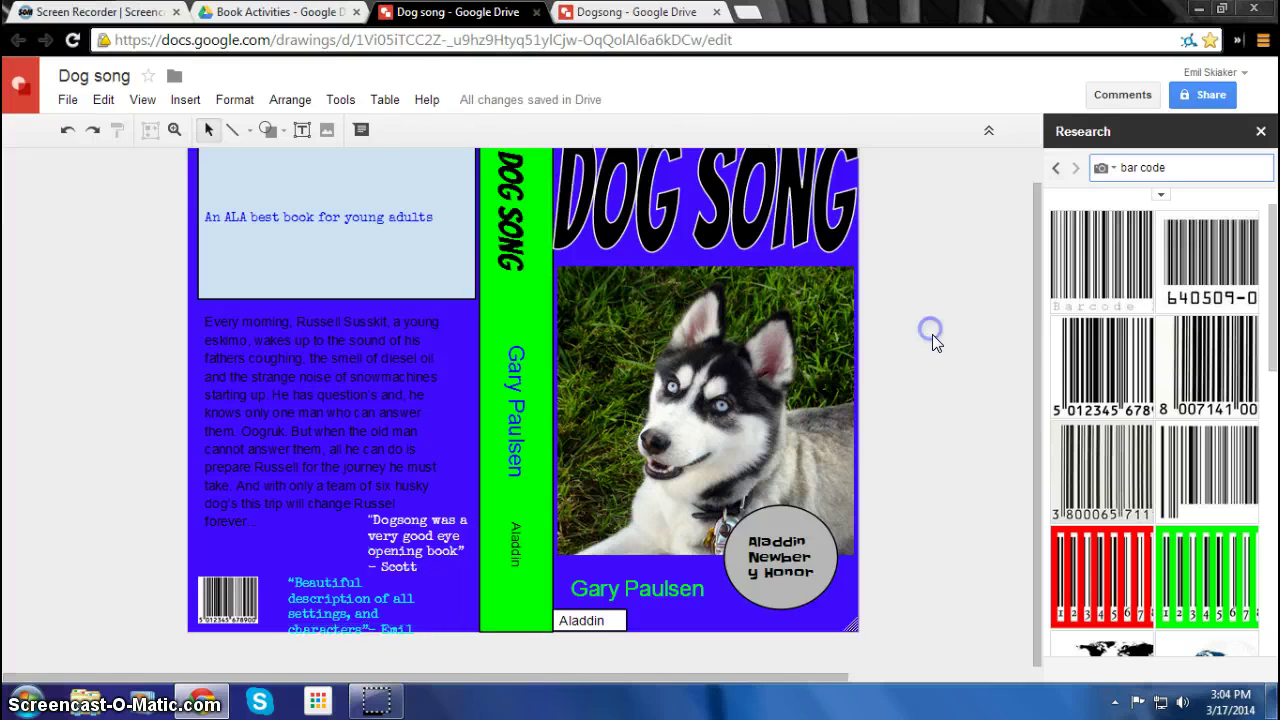
{"action": "scroll", "coordinate": [900, 330], "scroll_direction": "up", "scroll_amount": 1}
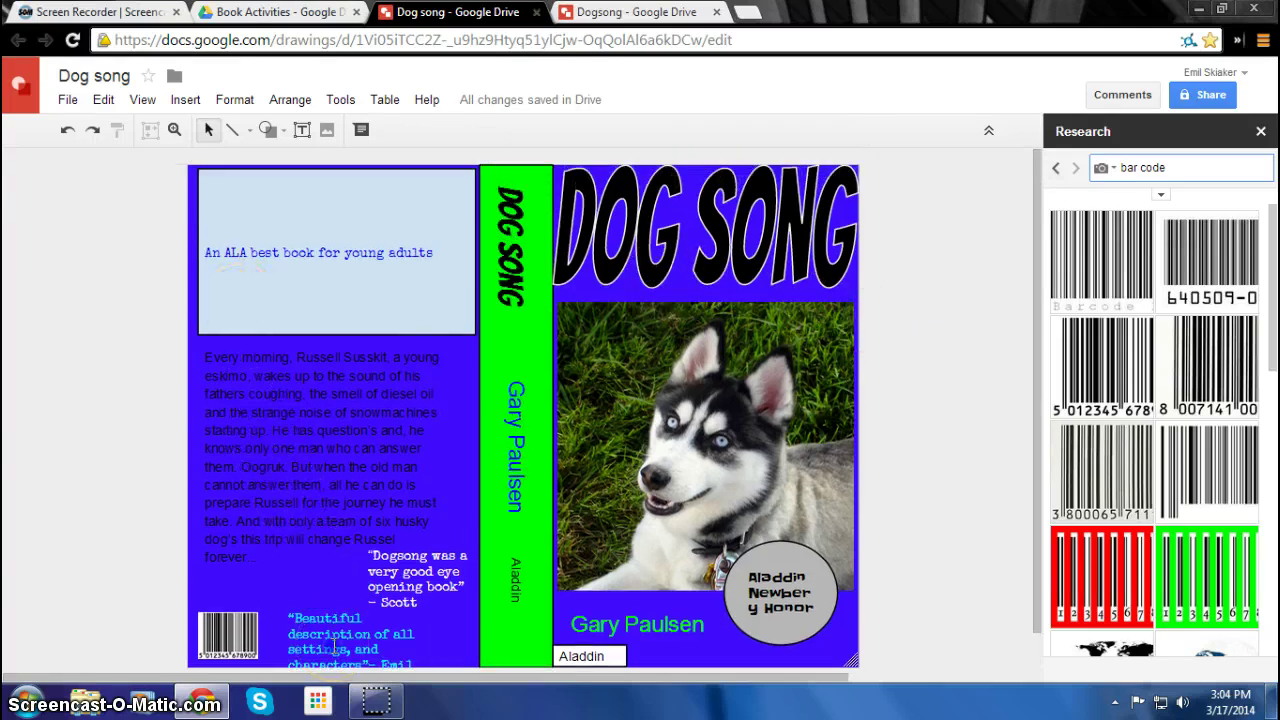
{"action": "scroll", "coordinate": [333, 645], "scroll_direction": "down", "scroll_amount": 1}
{"action": "left_click", "coordinate": [323, 592]}
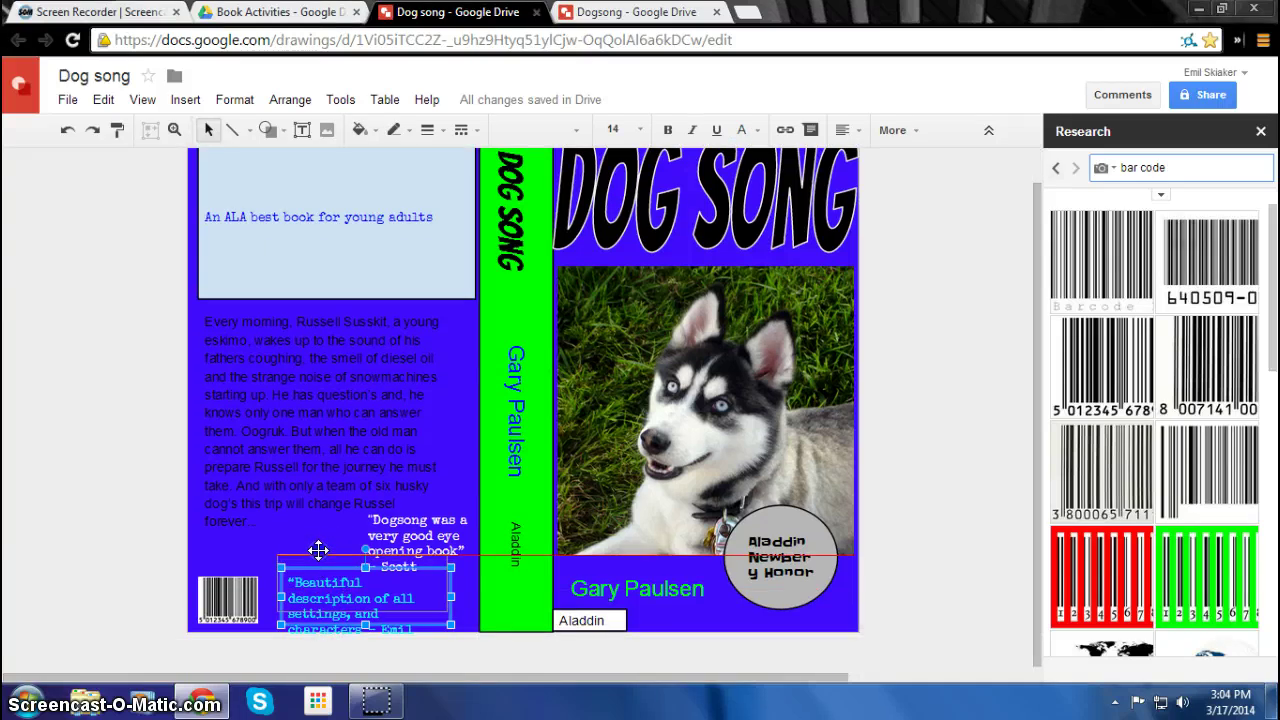
{"action": "left_click_drag", "start_coordinate": [318, 549], "coordinate": [314, 537]}
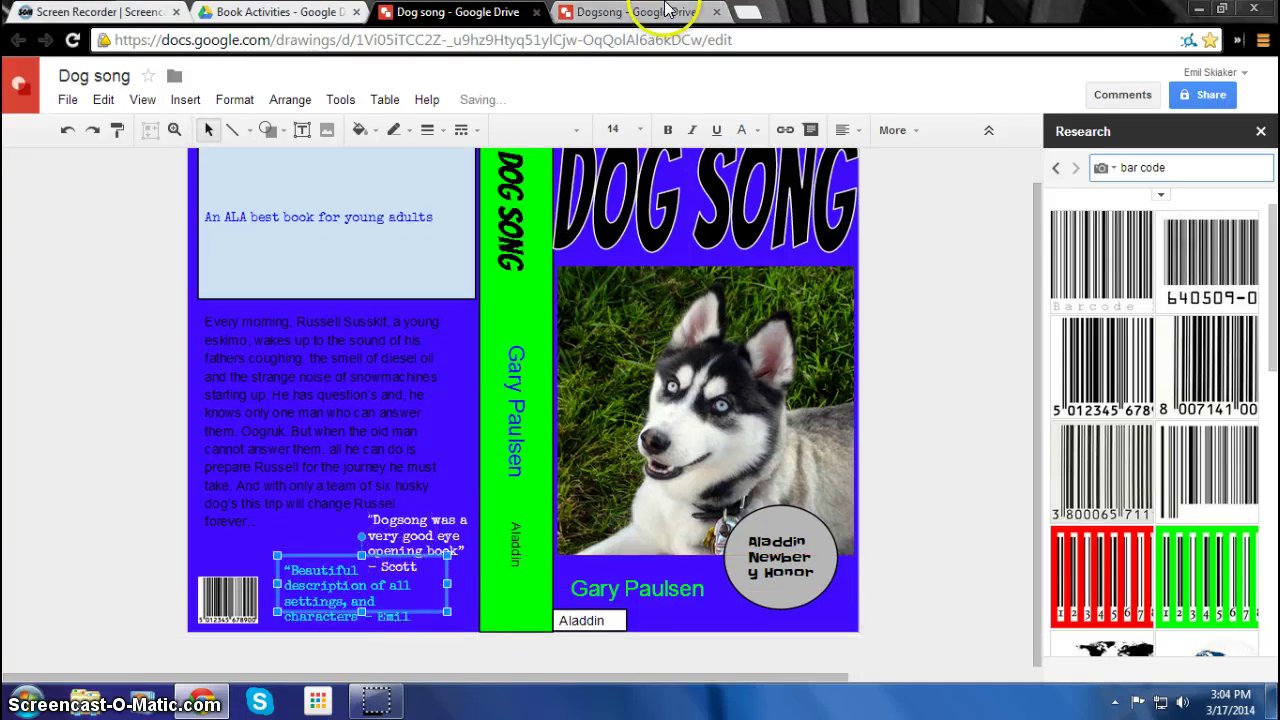
{"action": "left_click", "coordinate": [635, 12]}
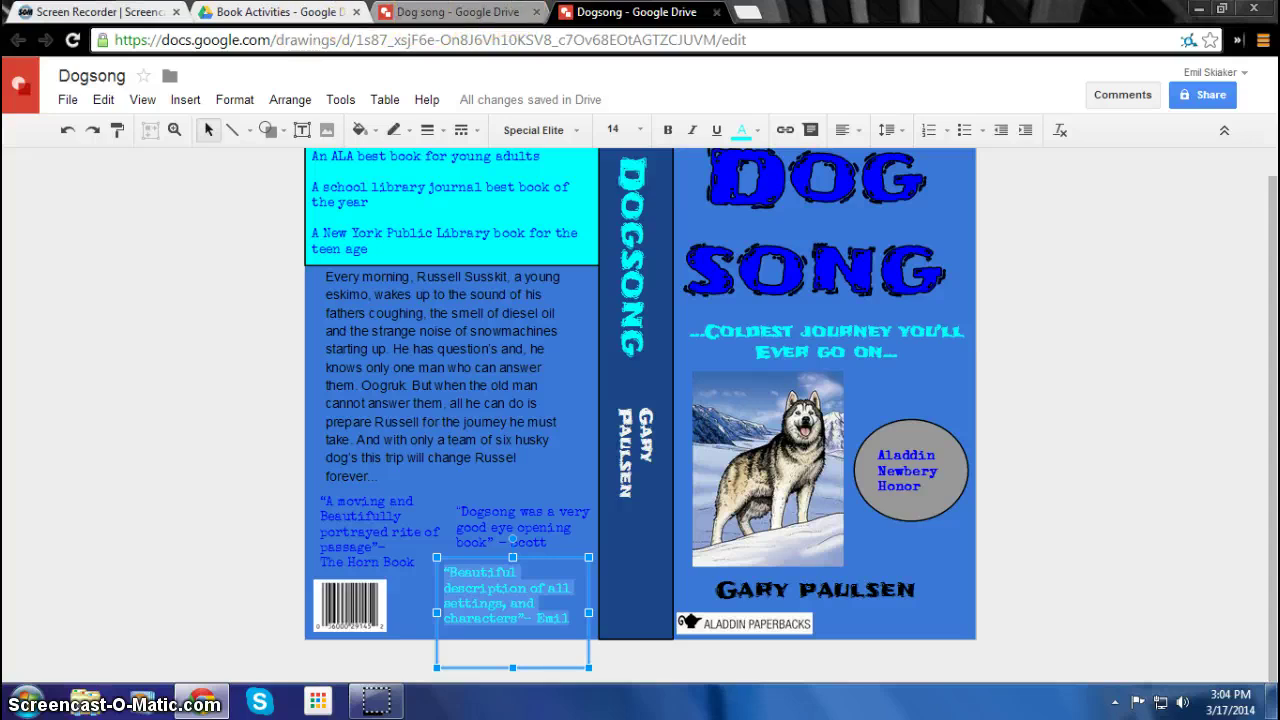
Switch back to Dog song and dismiss the File menu without choosing anything.
{"action": "left_click", "coordinate": [450, 10]}
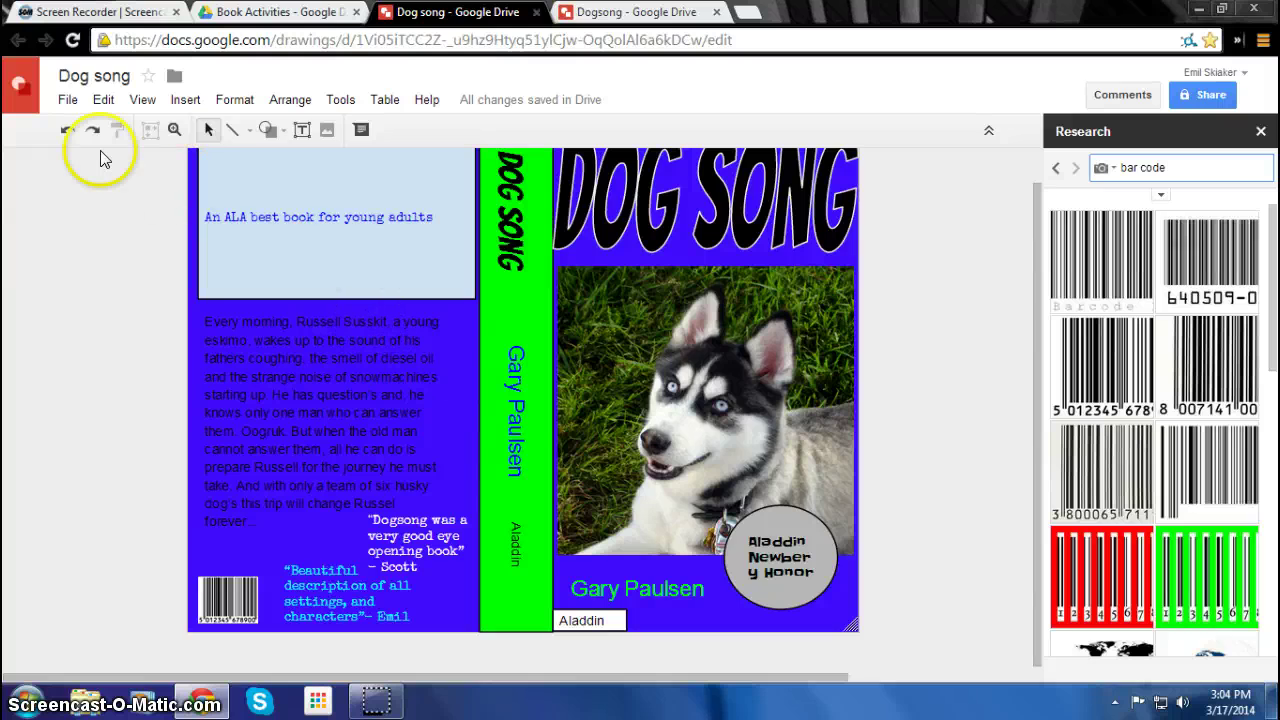
{"action": "left_click", "coordinate": [66, 100]}
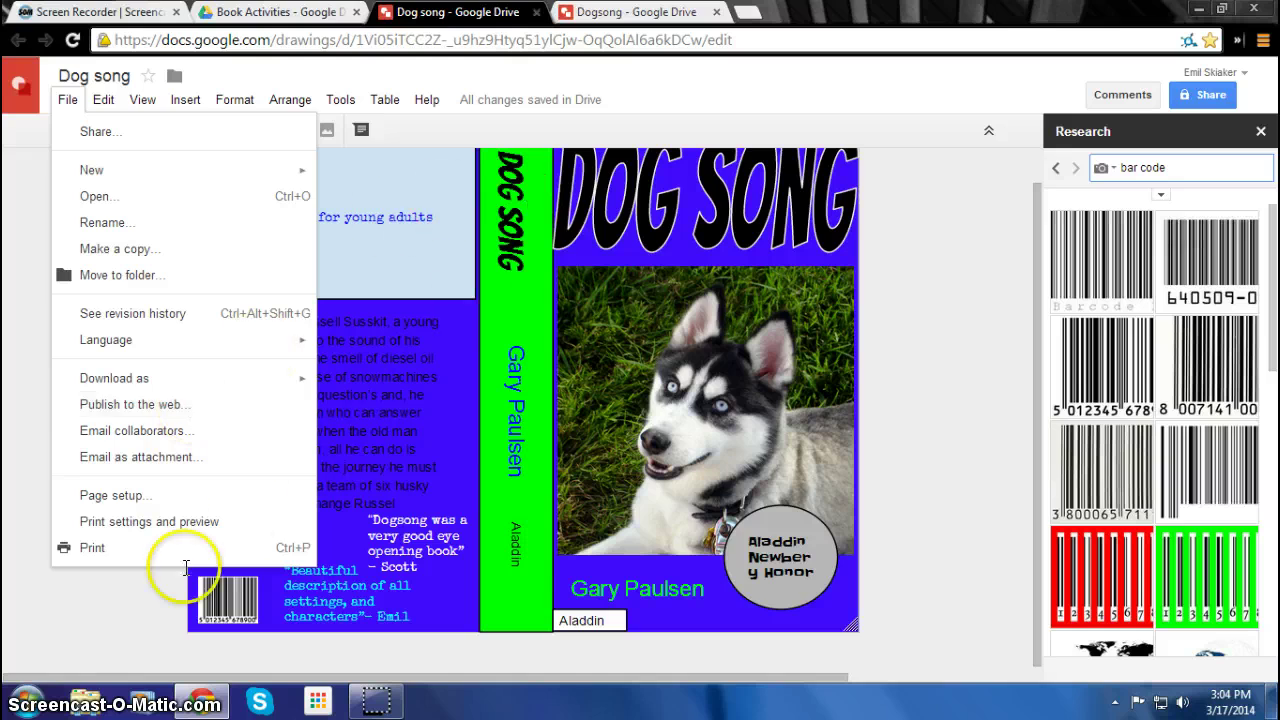
{"action": "left_click", "coordinate": [97, 587]}
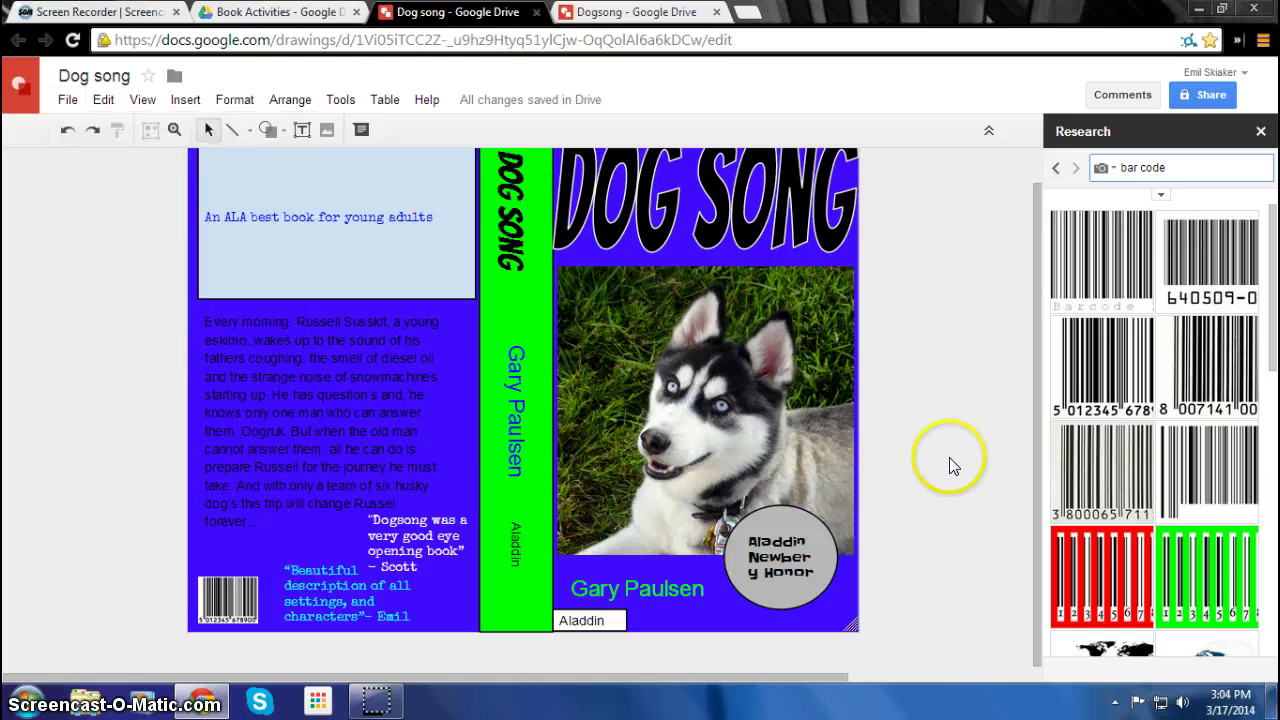
Open a new tab and load the student's weebly.com blog address.
{"action": "left_click", "coordinate": [752, 20]}
{"action": "type", "text": "emil"}
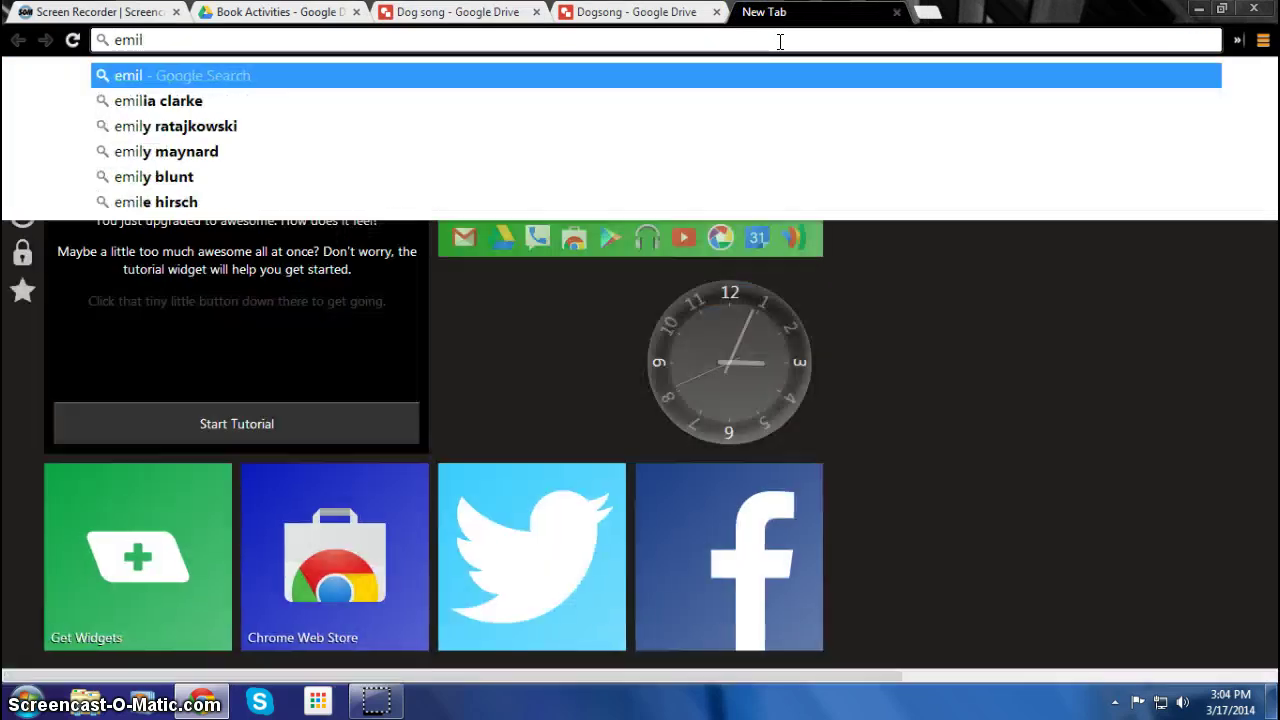
{"action": "type", "text": "sgetm"}
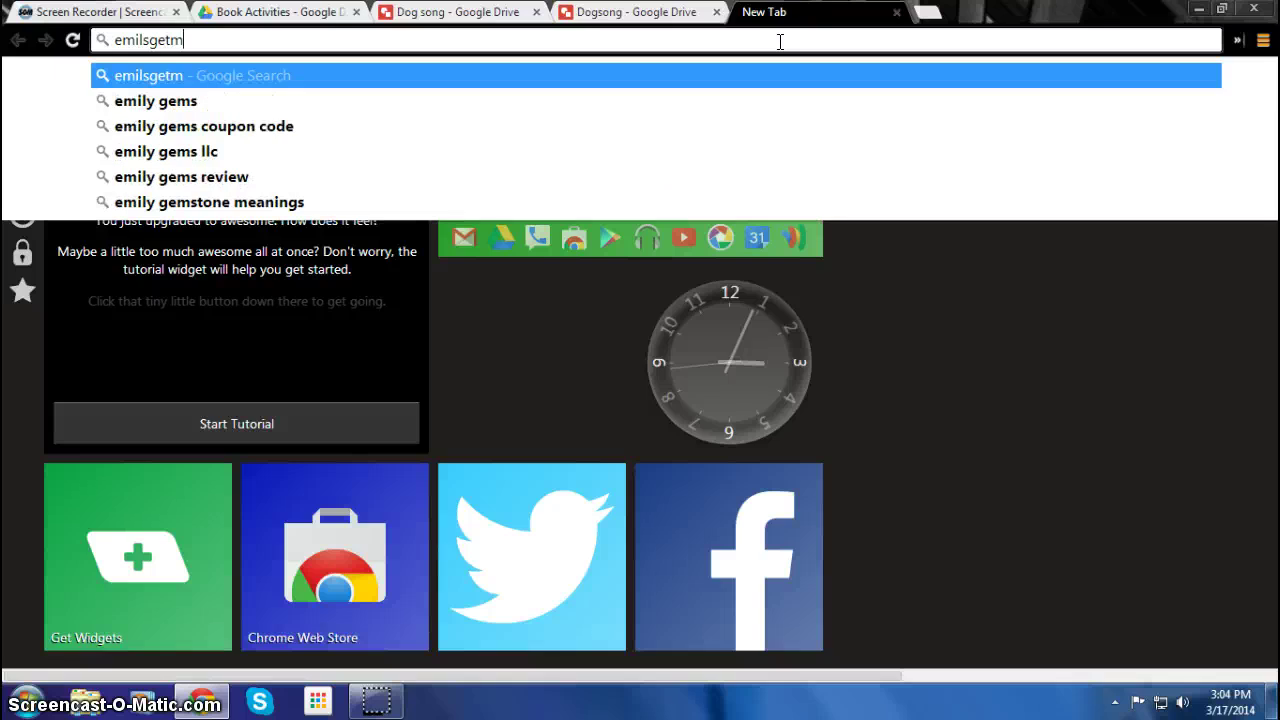
{"action": "key", "text": "BackSpace"}
{"action": "type", "text": "smartblog."}
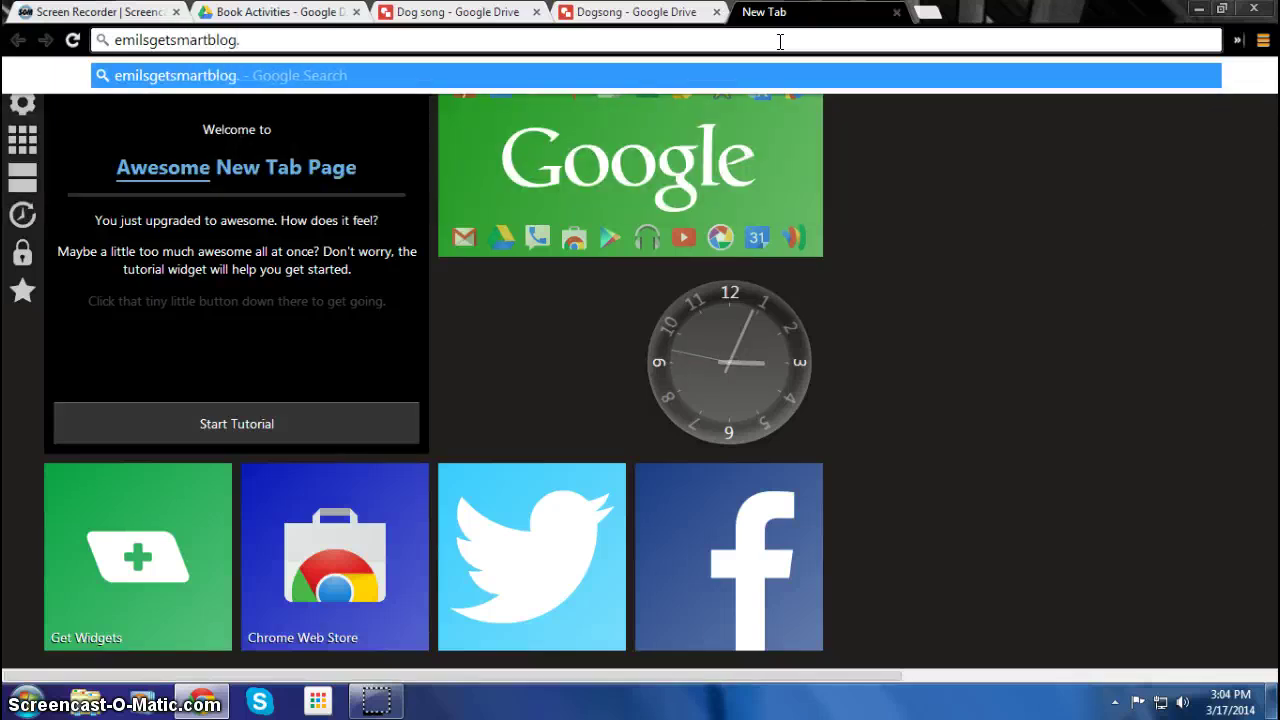
{"action": "type", "text": "weebly.com"}
{"action": "key", "text": "Return"}
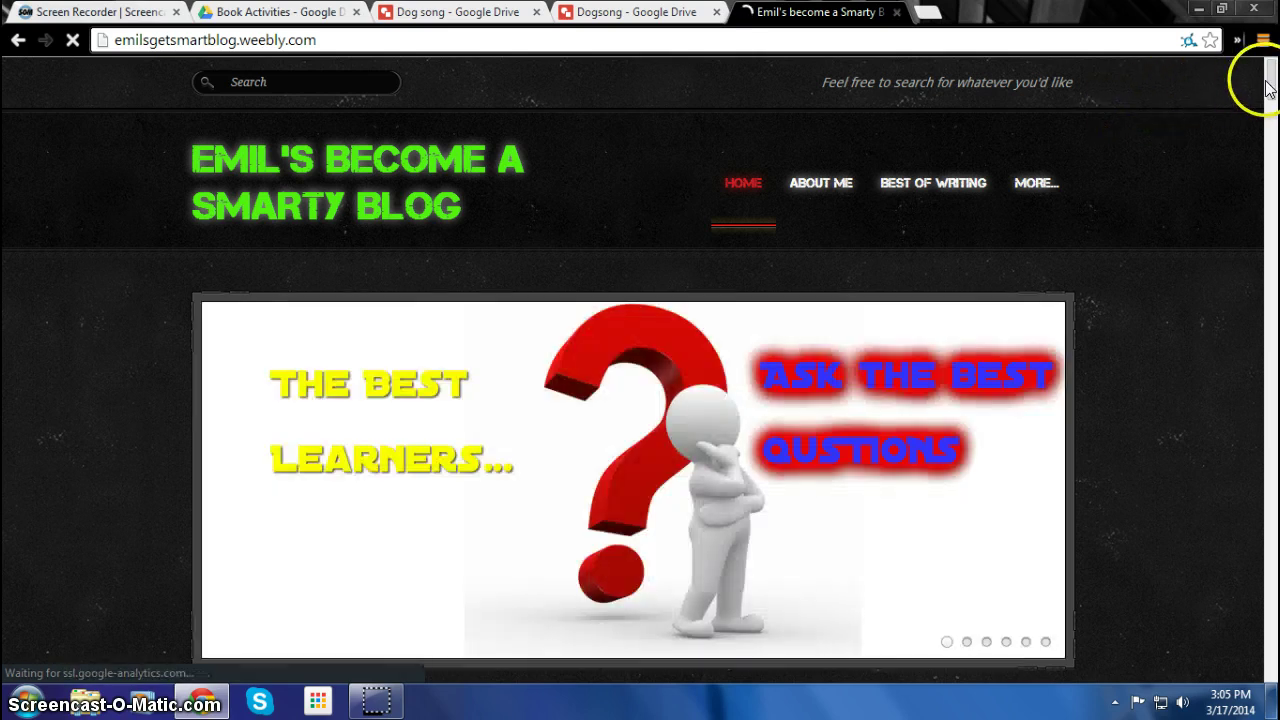
Open the Book Jackets category and scroll to the Dogsong post dated 02/27/2014.
{"action": "left_click_drag", "start_coordinate": [1266, 88], "coordinate": [1260, 273]}
{"action": "left_click", "coordinate": [945, 205]}
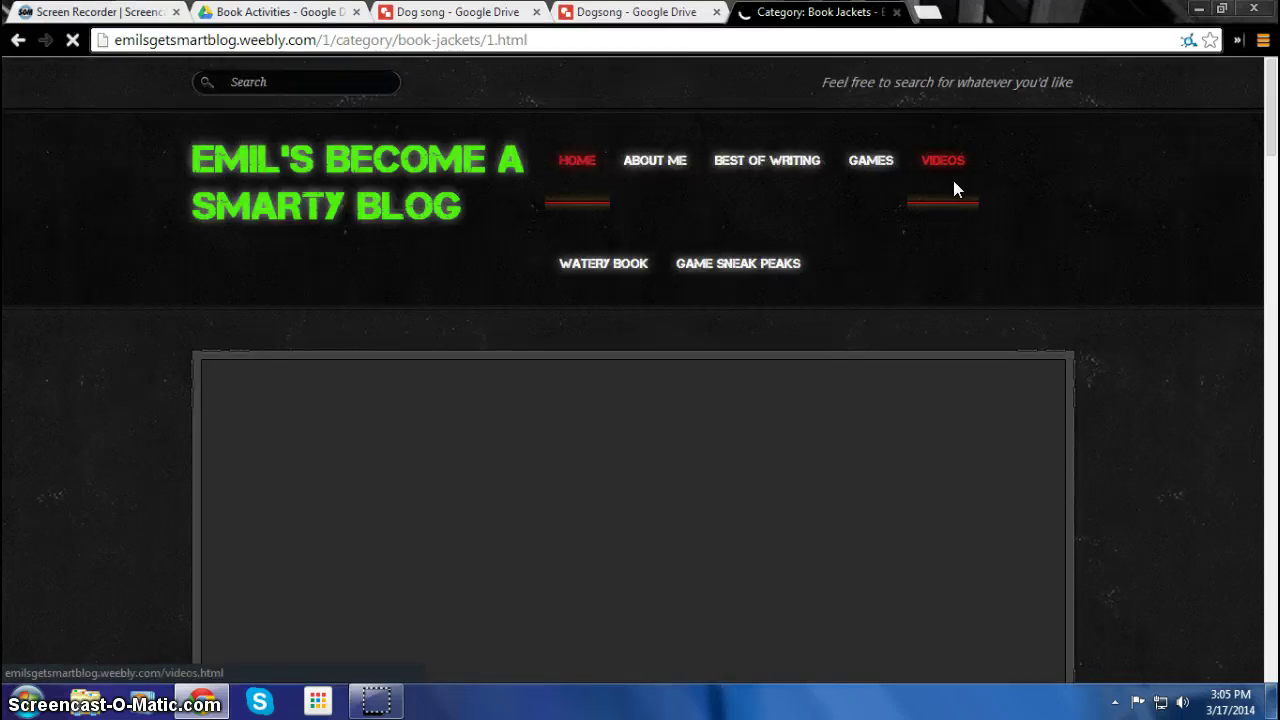
{"action": "left_click", "coordinate": [1005, 343]}
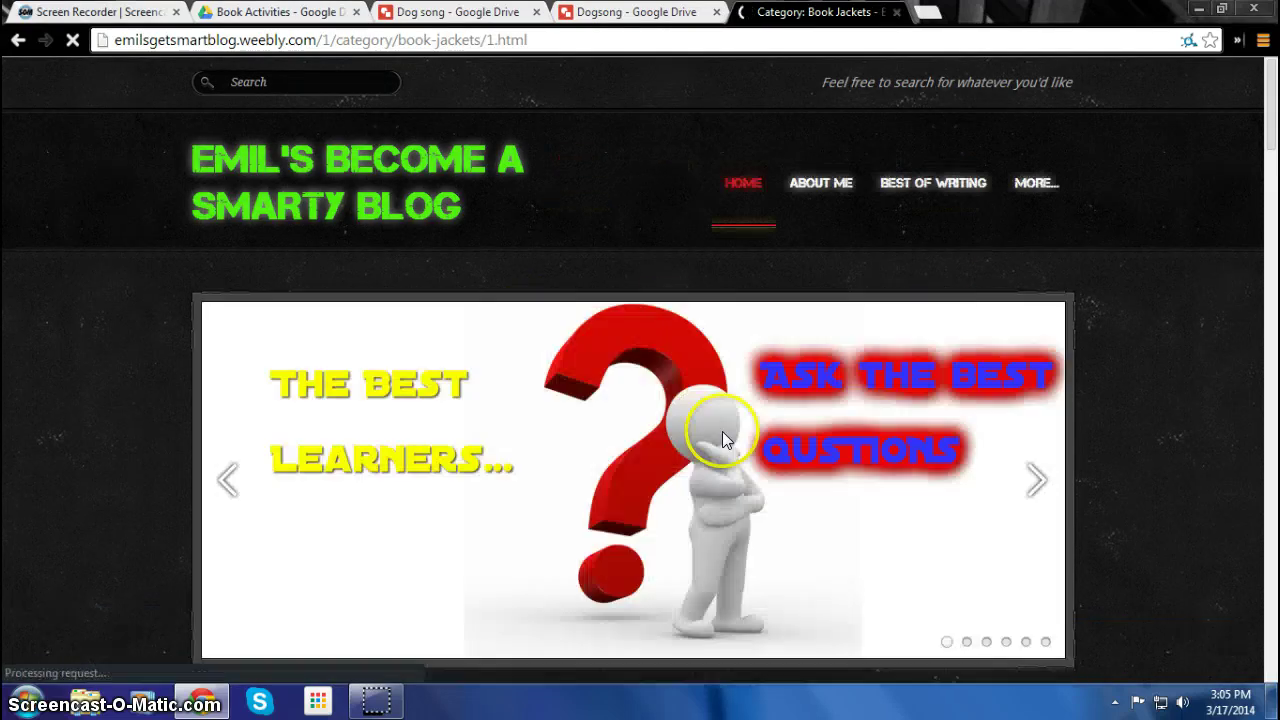
{"action": "scroll", "coordinate": [657, 426], "scroll_direction": "down", "scroll_amount": 6}
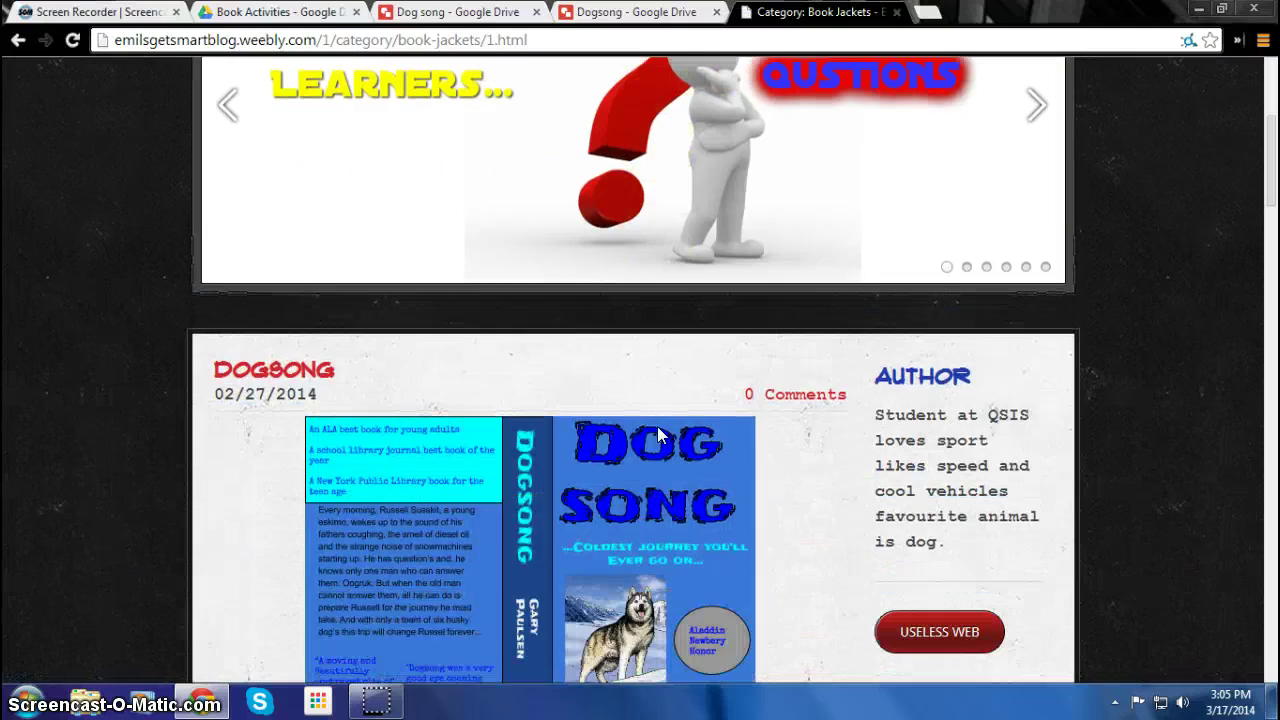